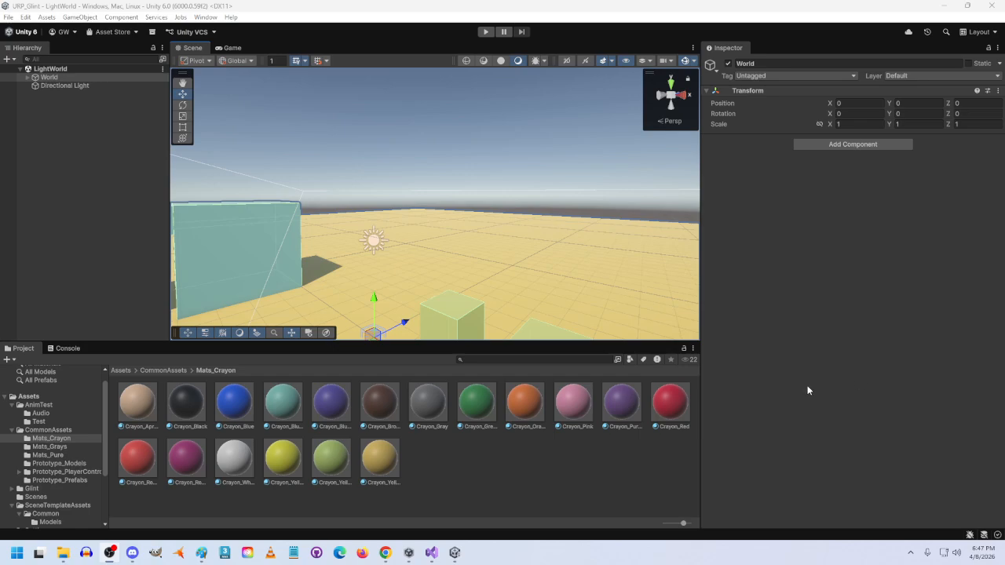
Select the Directional Light in the scene and look over its settings.
left_click(372, 242)
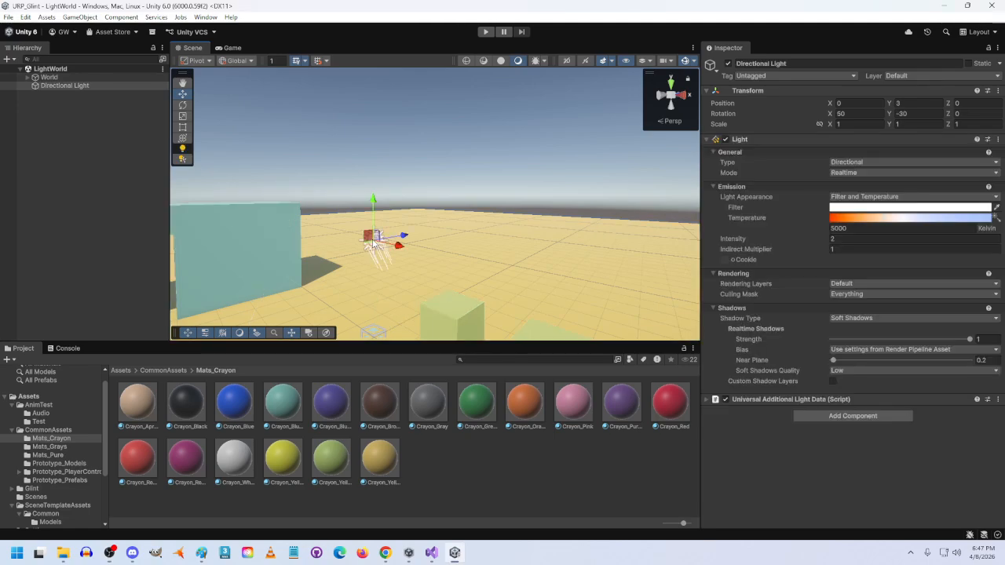
mouse_move(462, 281)
right_mouse_down()
mouse_move(503, 302)
mouse_move(470, 266)
right_mouse_up()
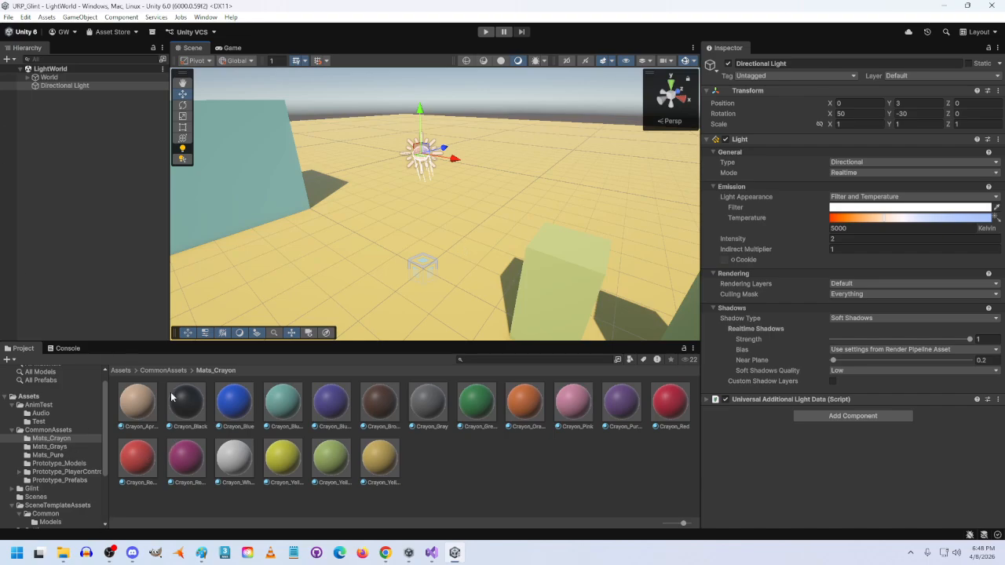
Open the Mats_Pure folder inside CommonAssets in the project assets.
left_click(124, 370)
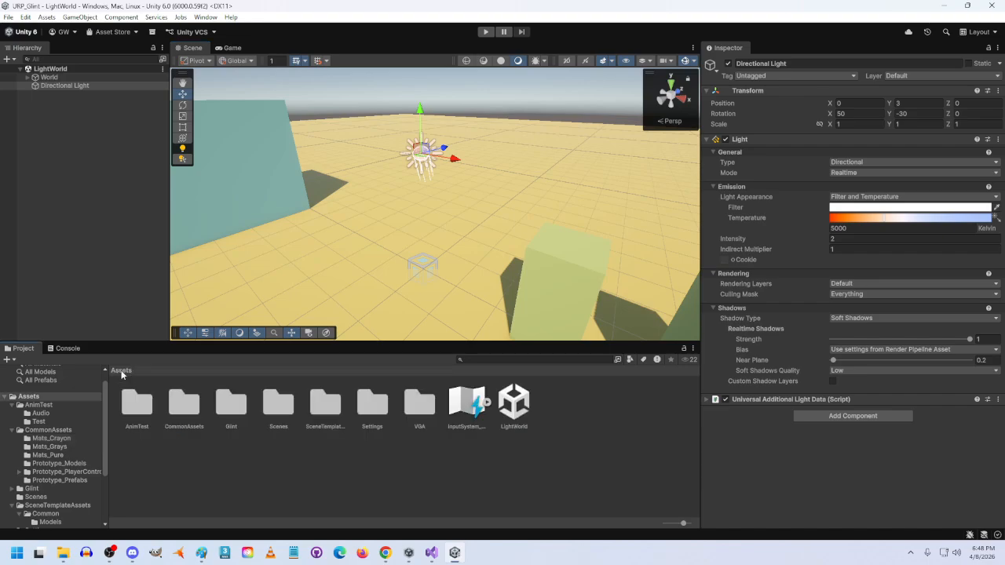
left_click(176, 408)
double_click(175, 408)
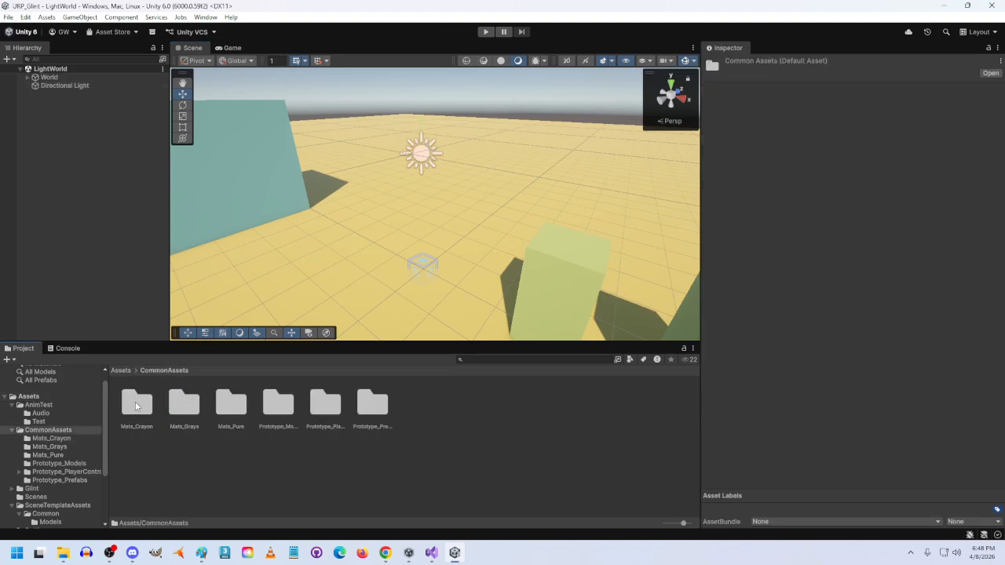
double_click(233, 406)
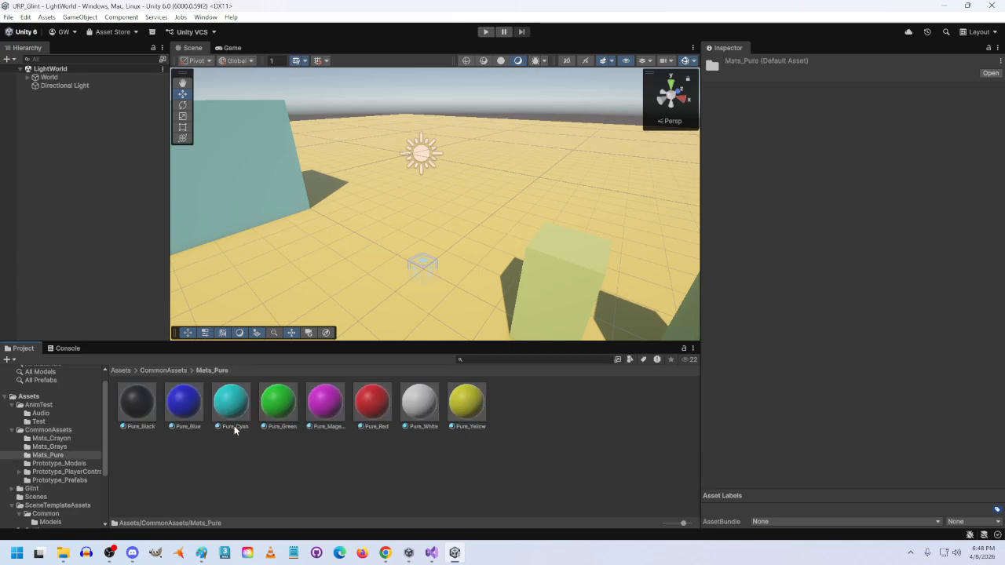
Inspect the base map color of the Pure_Black material.
right_click_drag(281, 298, 348, 314)
left_click(137, 403)
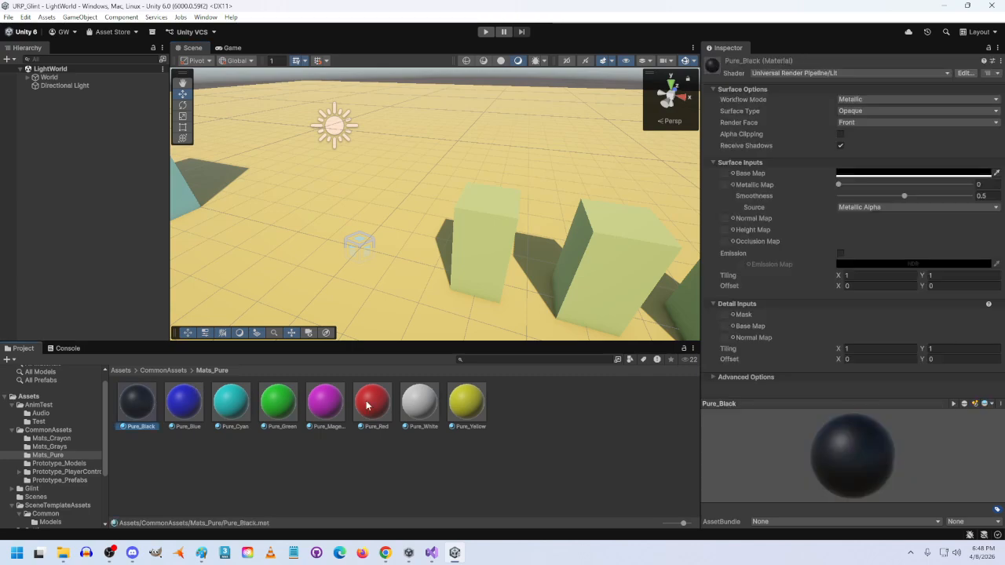
left_click(911, 173)
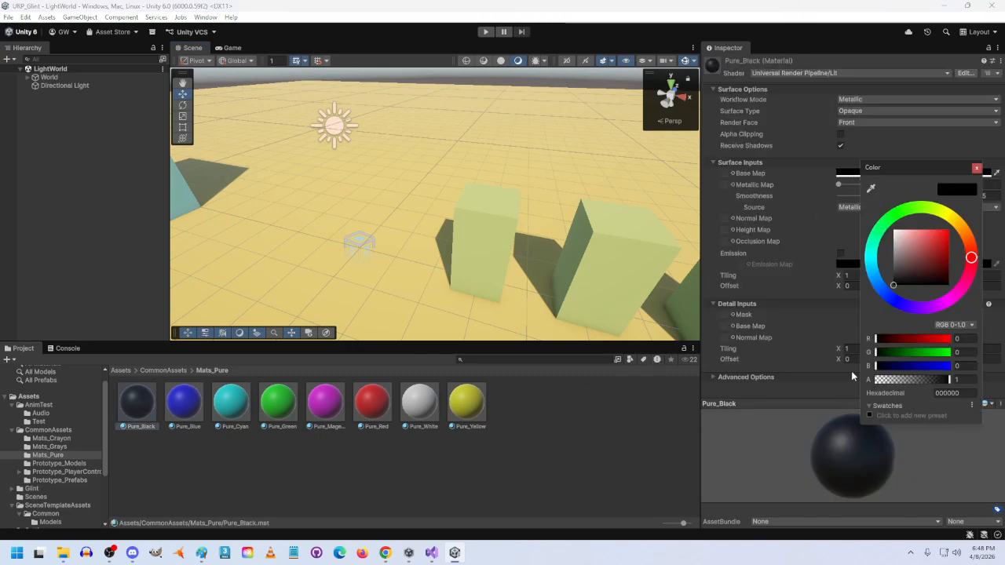
left_click(977, 168)
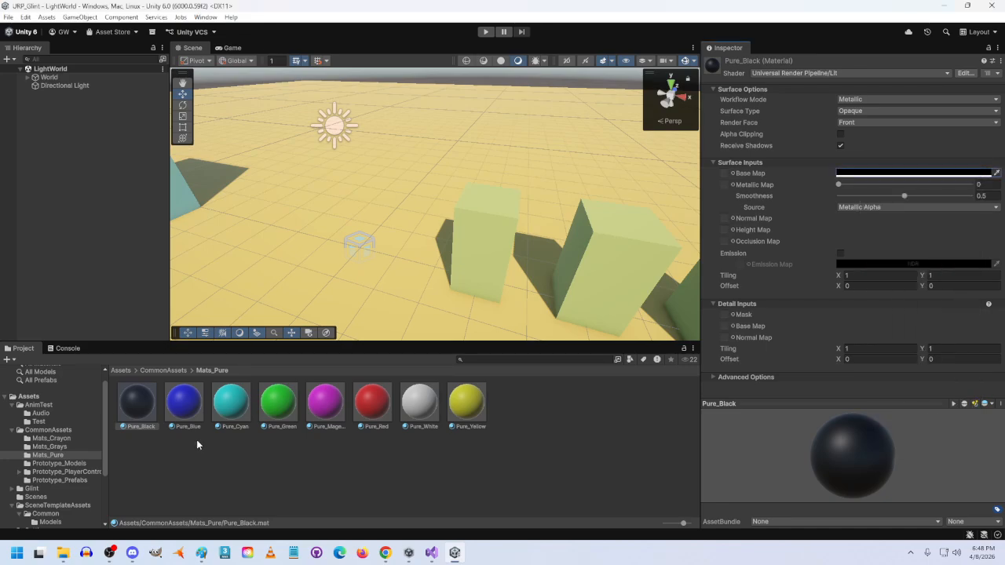
Try the Pure_Black material on one of the green blocks and undo the assignment.
left_click_drag(141, 411, 485, 254)
right_click_drag(485, 253, 390, 307)
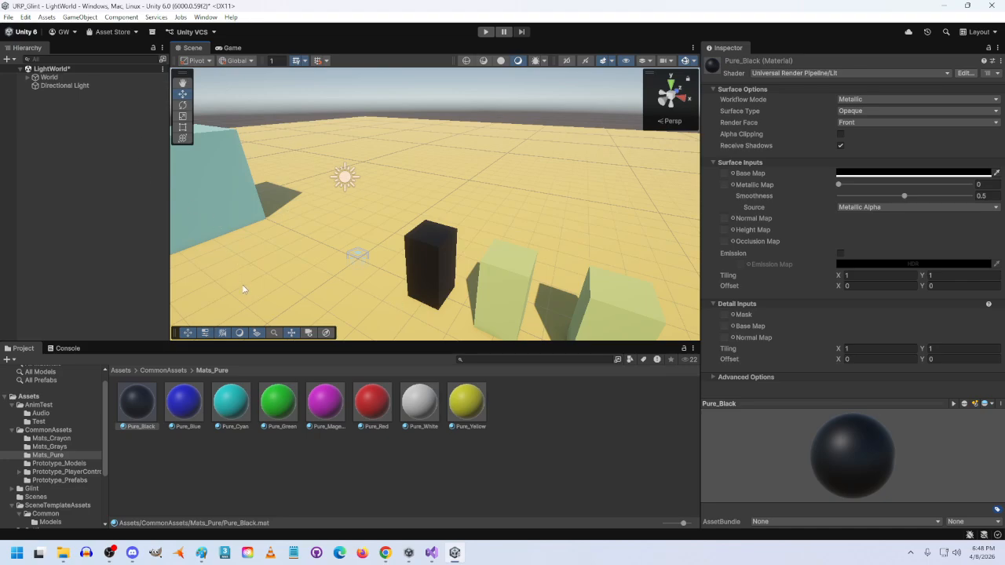
key("ctrl+z")
Review the Directional Light's type options and collapse its General settings.
right_click_drag(452, 264, 400, 281)
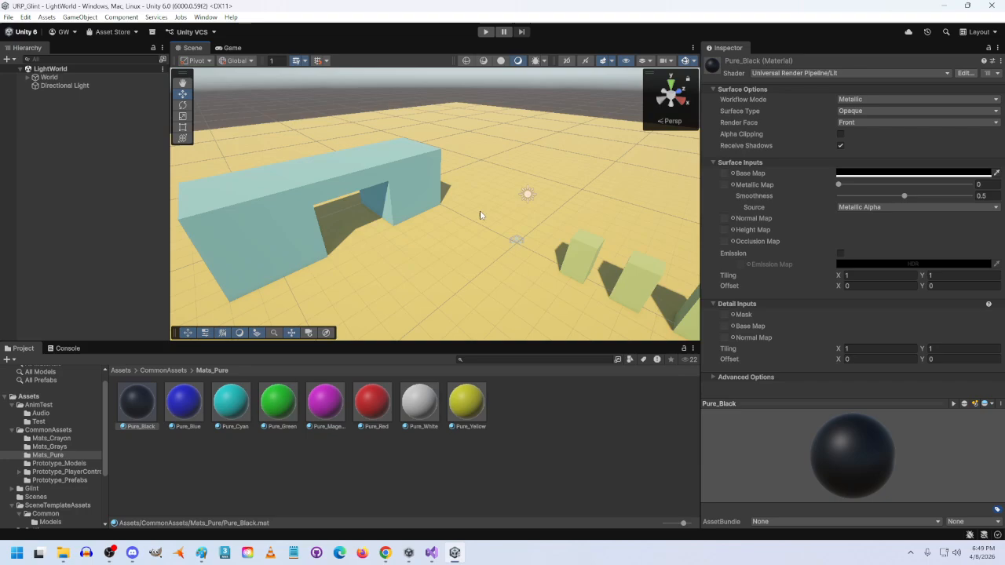
left_click(528, 198)
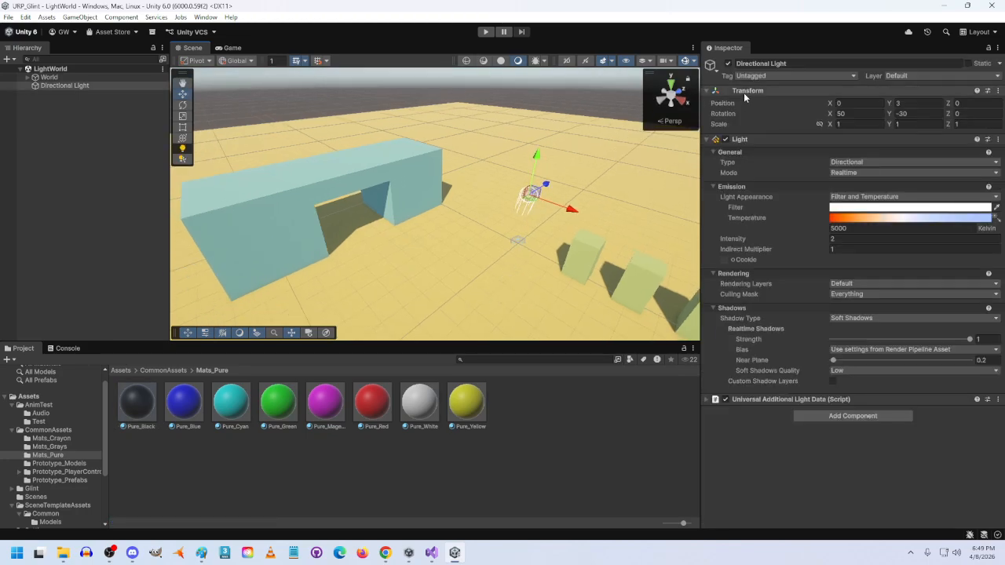
left_click(834, 161)
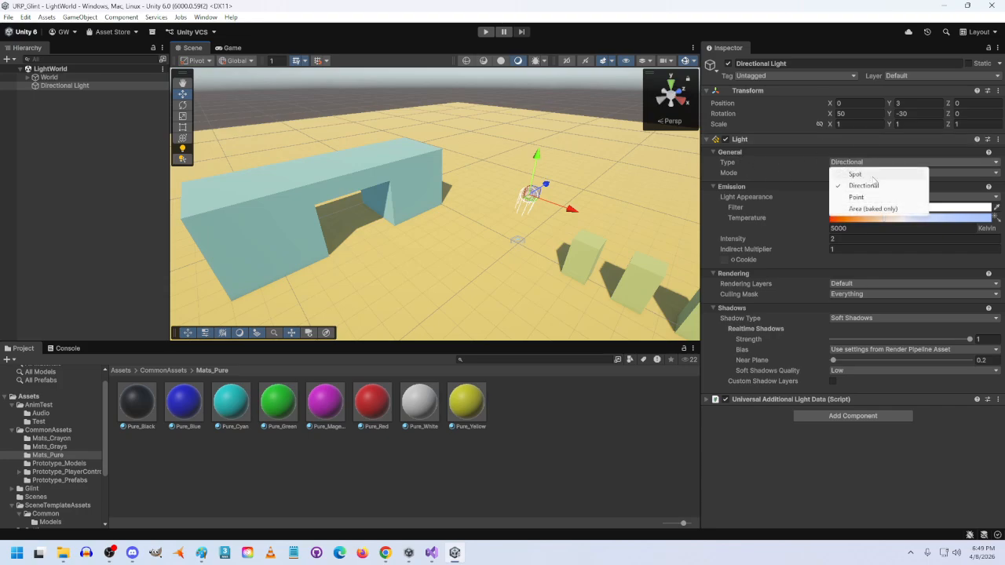
left_click(794, 153)
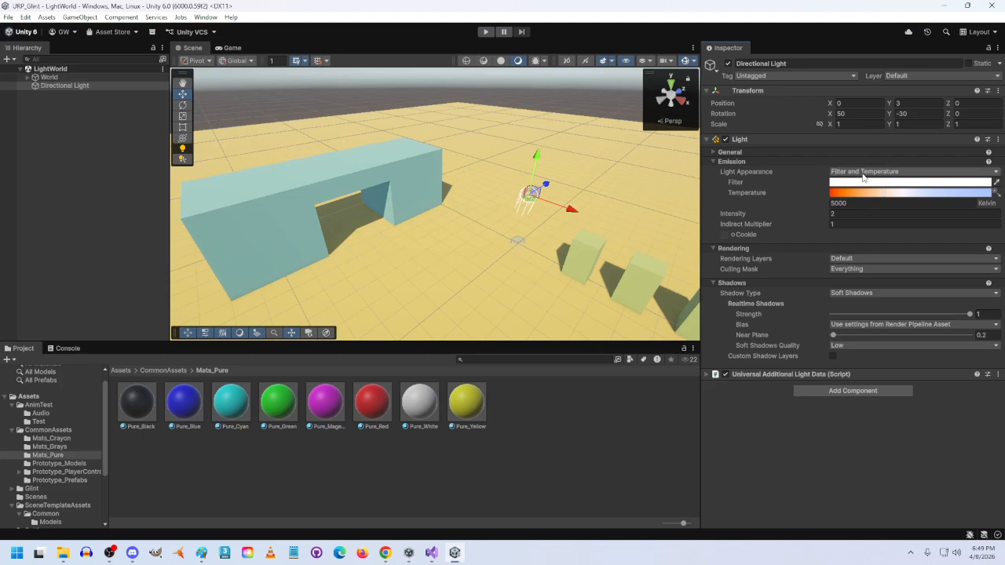
Set the Directional Light's appearance to Color and choose a yellow with RGB about 0.96, 0.97, 0.41.
left_click(913, 176)
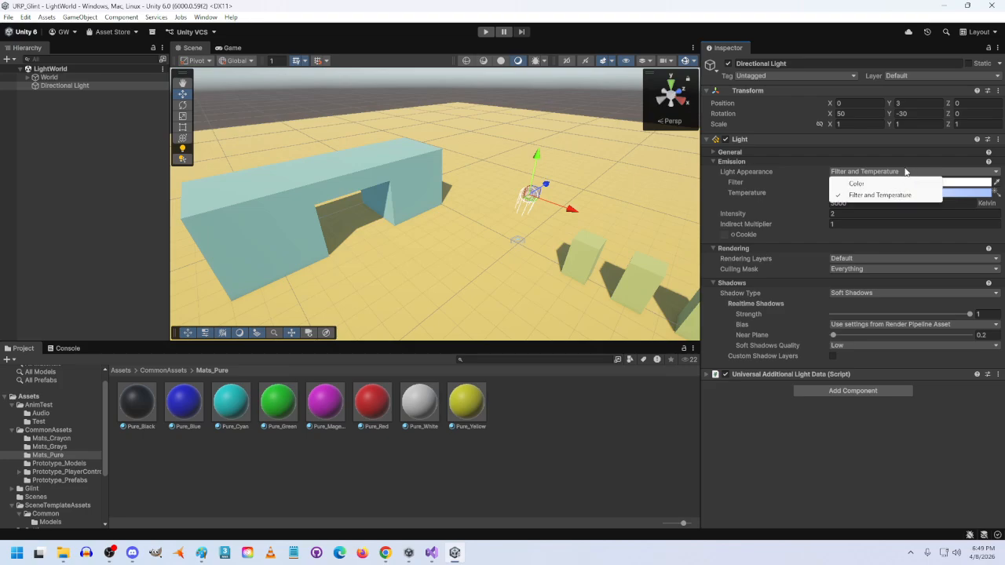
left_click(862, 185)
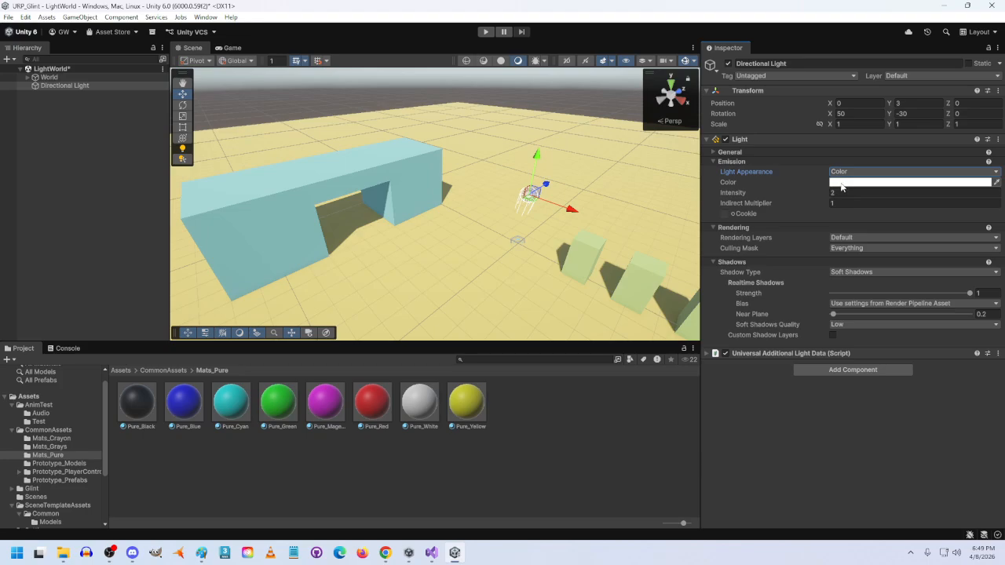
left_click(841, 185)
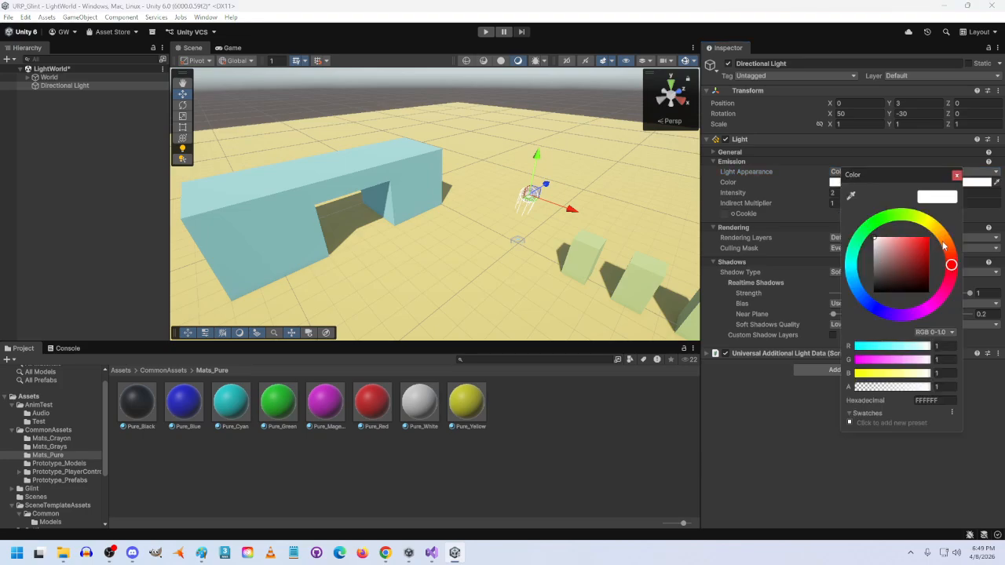
mouse_move(946, 252)
left_mouse_down()
mouse_move(926, 223)
mouse_move(900, 219)
mouse_move(938, 235)
mouse_move(919, 230)
mouse_move(926, 221)
mouse_move(912, 240)
mouse_move(884, 243)
mouse_move(891, 273)
mouse_move(896, 241)
left_mouse_up()
left_click(921, 243)
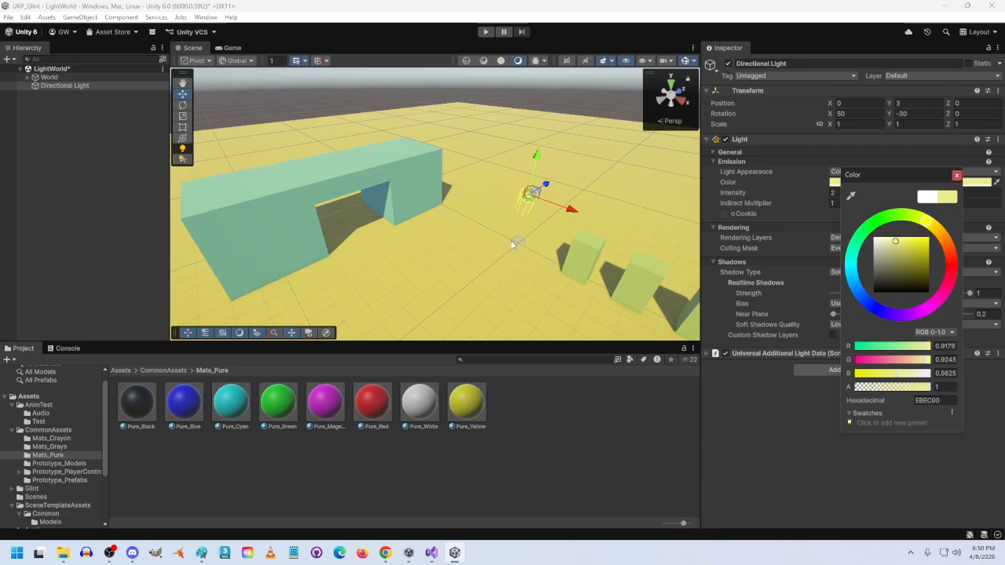
left_click_drag(894, 246, 906, 238)
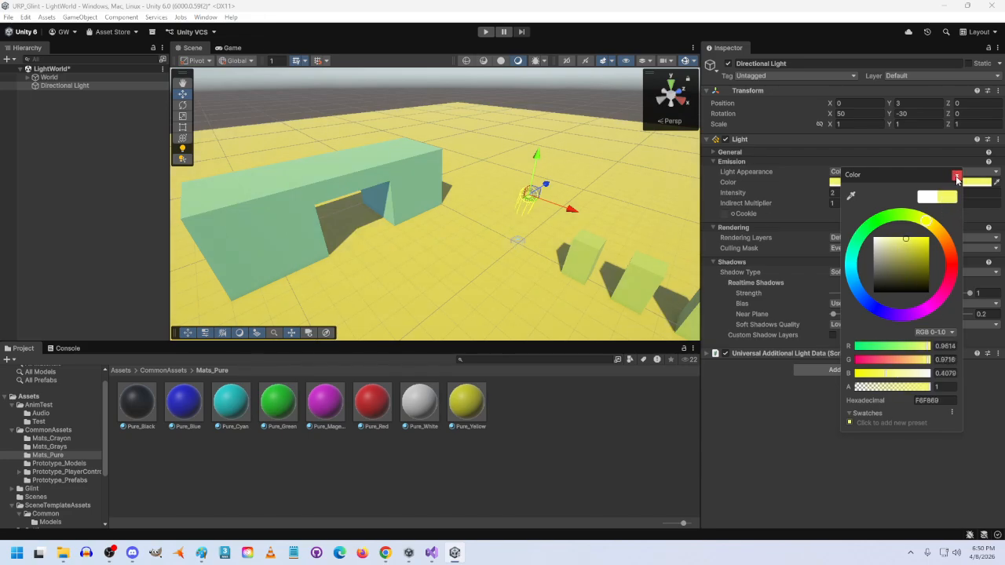
left_click(957, 175)
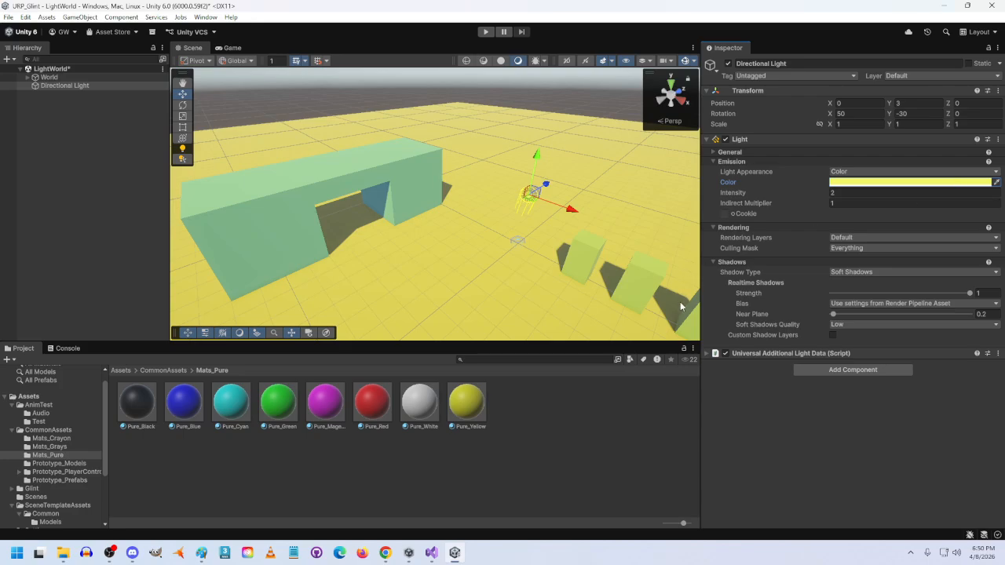
Try increasing Directional Light intensities of 10, 20 and 30.5.
left_click(848, 192)
type("10")
key("BackSpace")
key("BackSpace")
type("20")
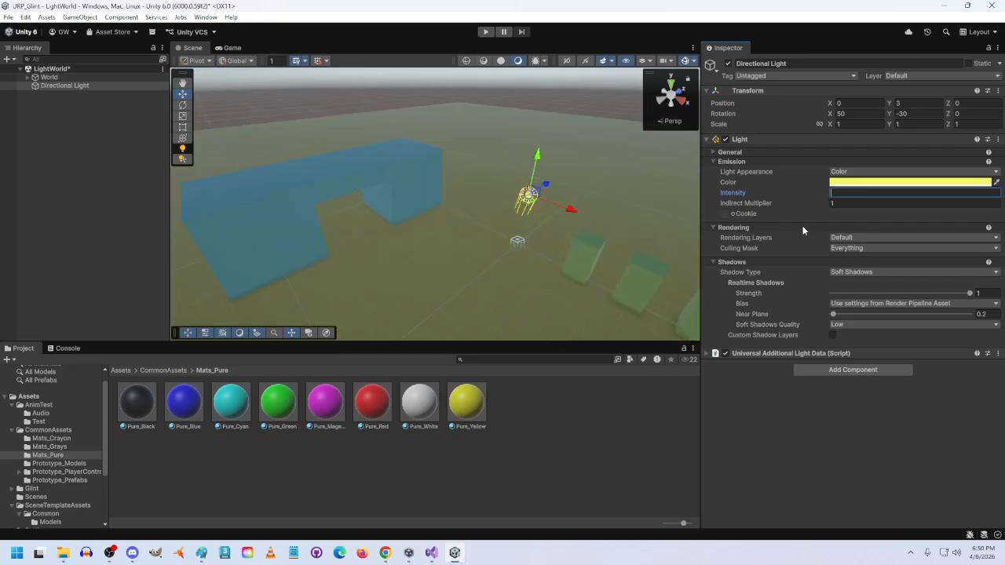
key("BackSpace")
key("BackSpace")
type("30.5")
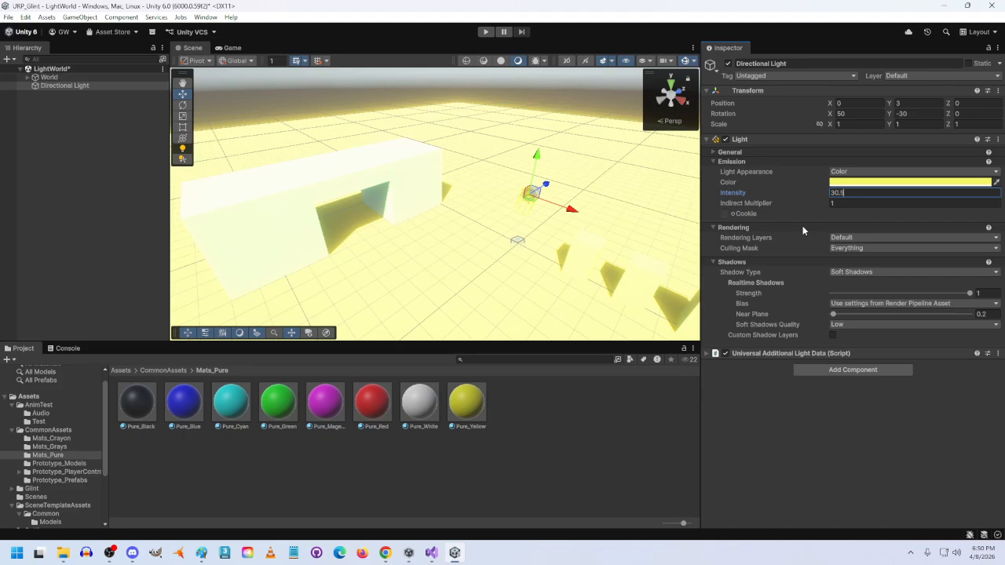
Lower the Directional Light's intensity to 0.5 and then to 0.
key("BackSpace")
key("BackSpace")
type("0.5")
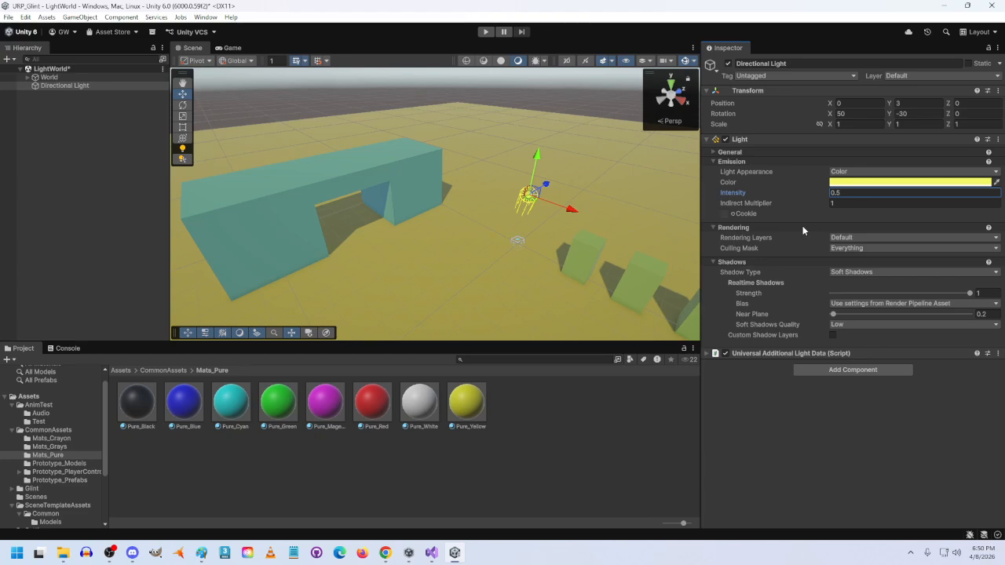
key("Return")
type("0")
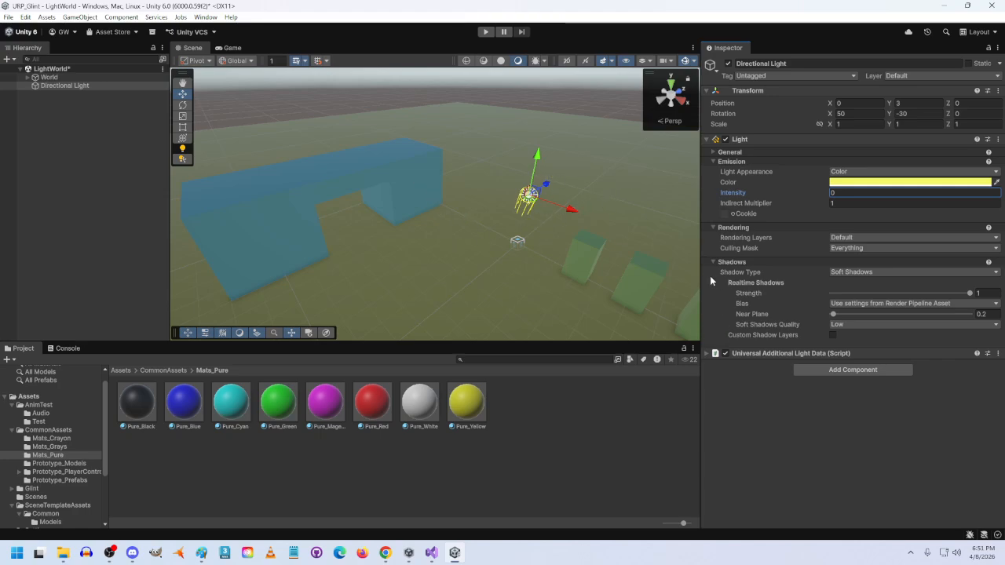
Set the Directional Light's Y rotation to 0 and its X rotation to 30.
left_click(911, 114)
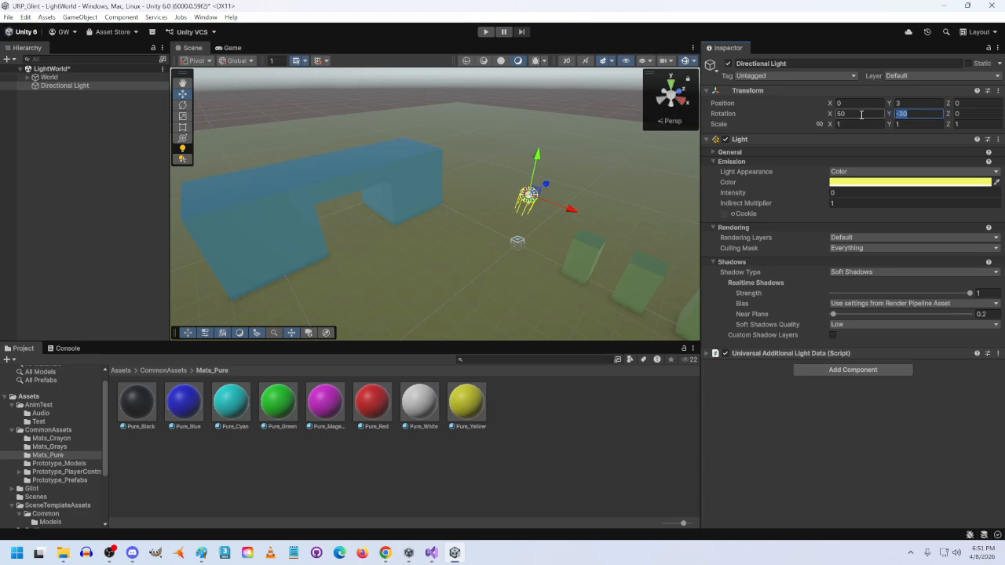
type("0")
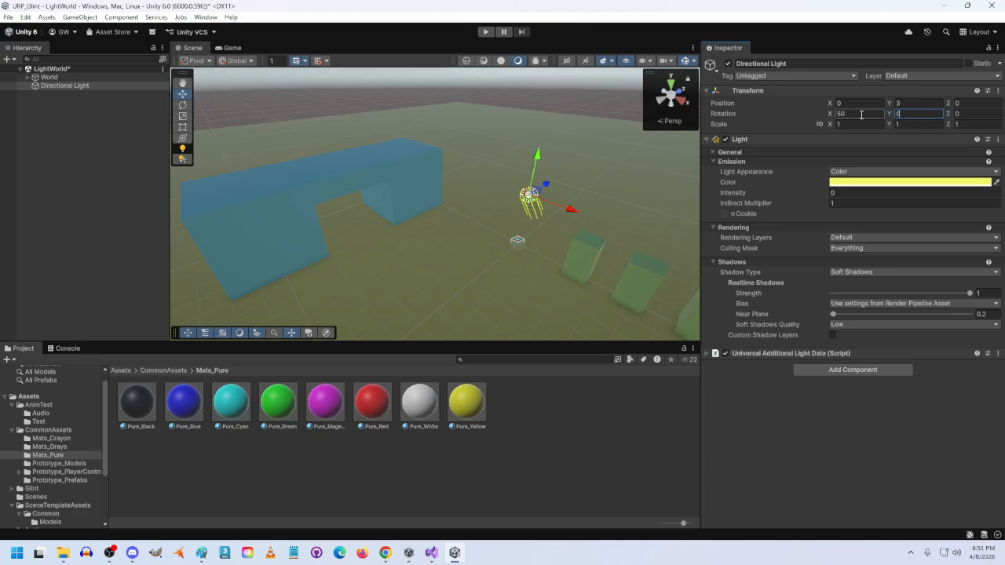
left_click(850, 115)
type("30")
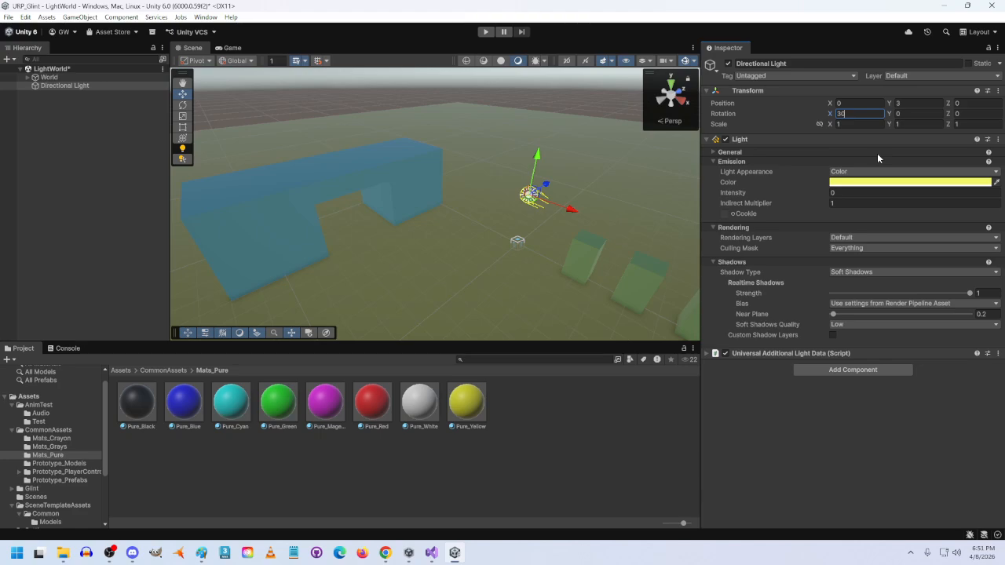
Reduce the Directional Light's X rotation to 10 and then to 0.
key("BackSpace")
key("BackSpace")
type("10")
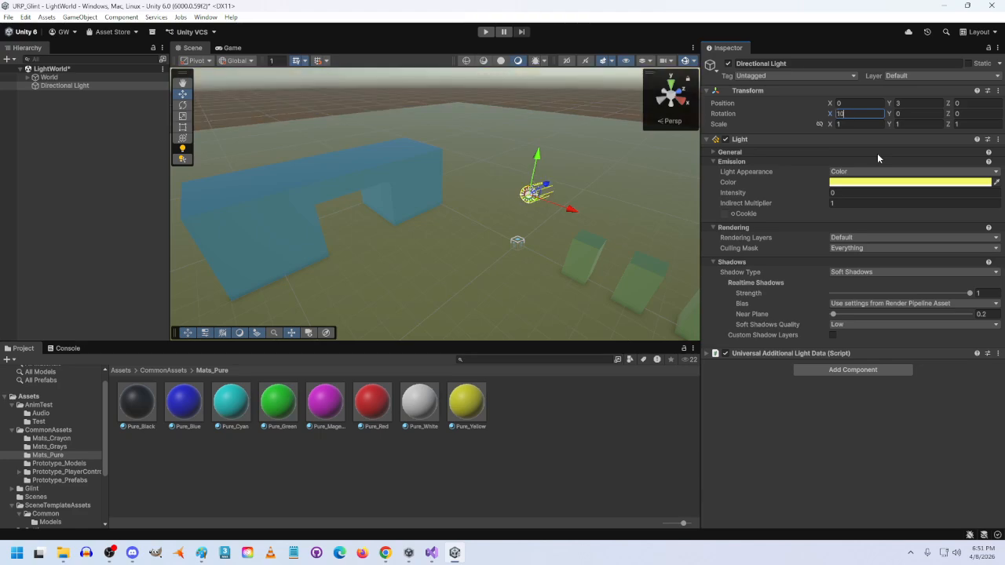
key("BackSpace")
key("BackSpace")
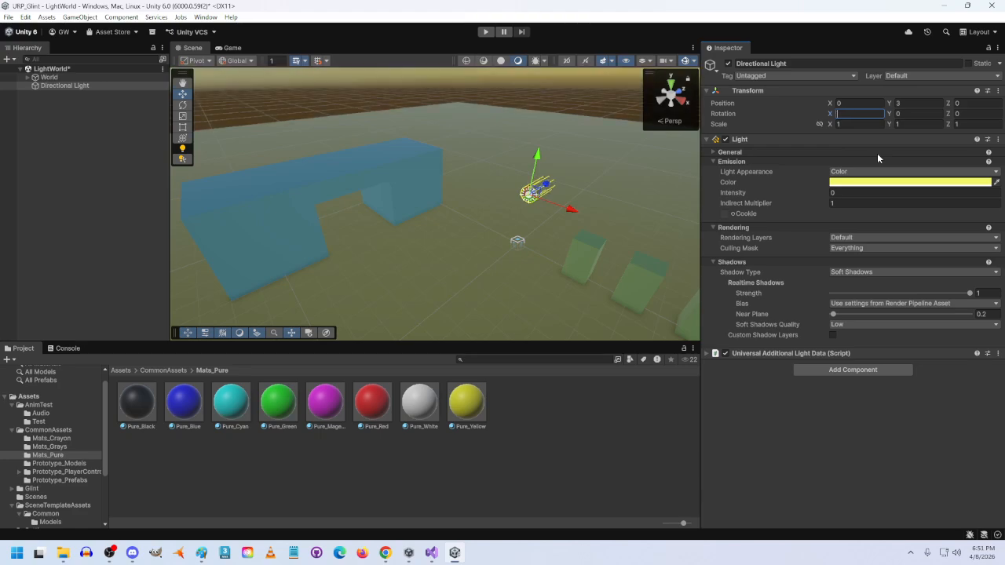
type("0")
Tilt the Directional Light upward with an X rotation of -10, then -50.
right_click_drag(522, 240, 587, 224)
left_click(856, 114)
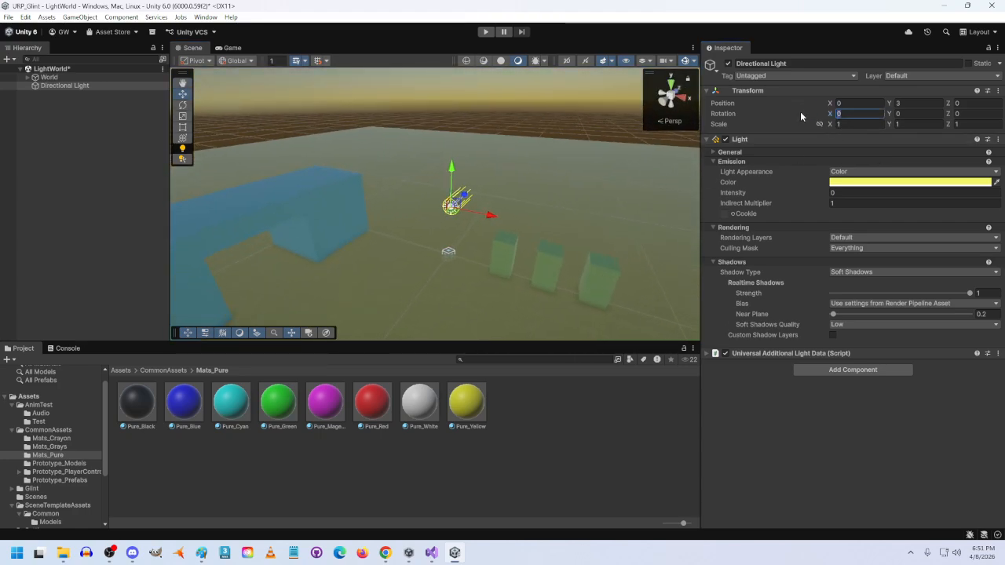
type("-10")
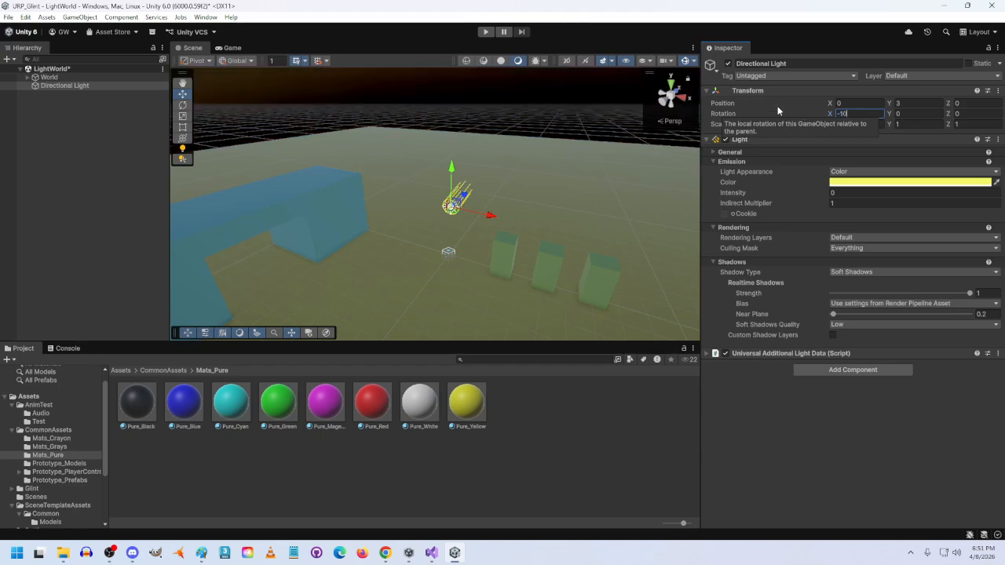
right_click_drag(486, 200, 426, 227)
left_click(848, 114)
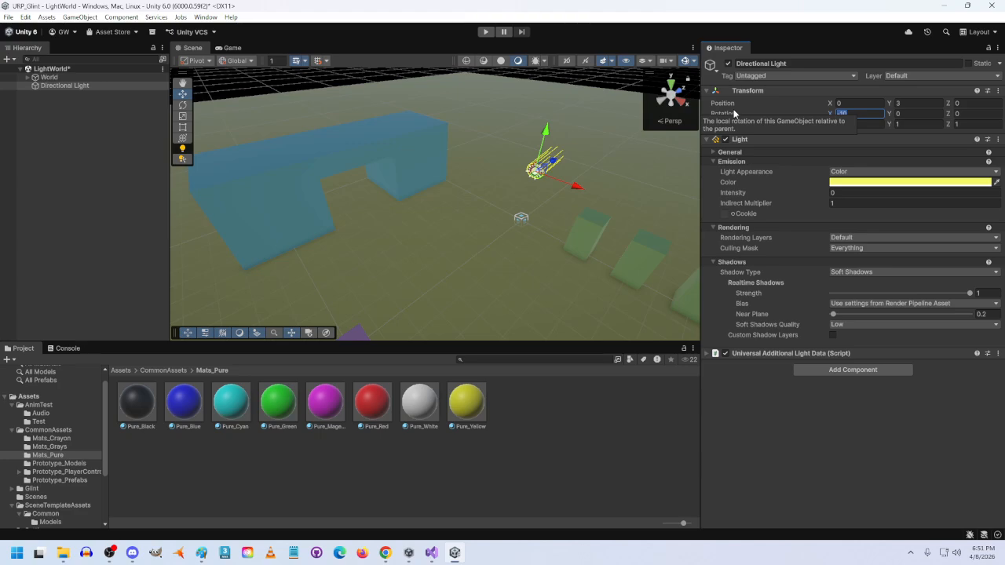
type("-50")
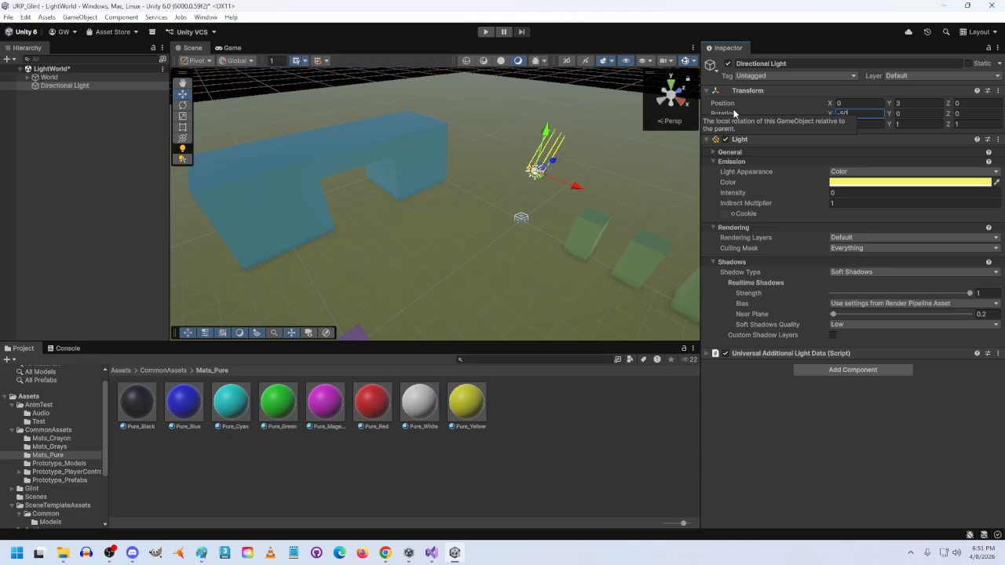
Set the Directional Light's intensity to 1.
right_click_drag(559, 193, 601, 123)
key("w")
key("s")
key("w")
key("w")
left_click(851, 192)
type("1")
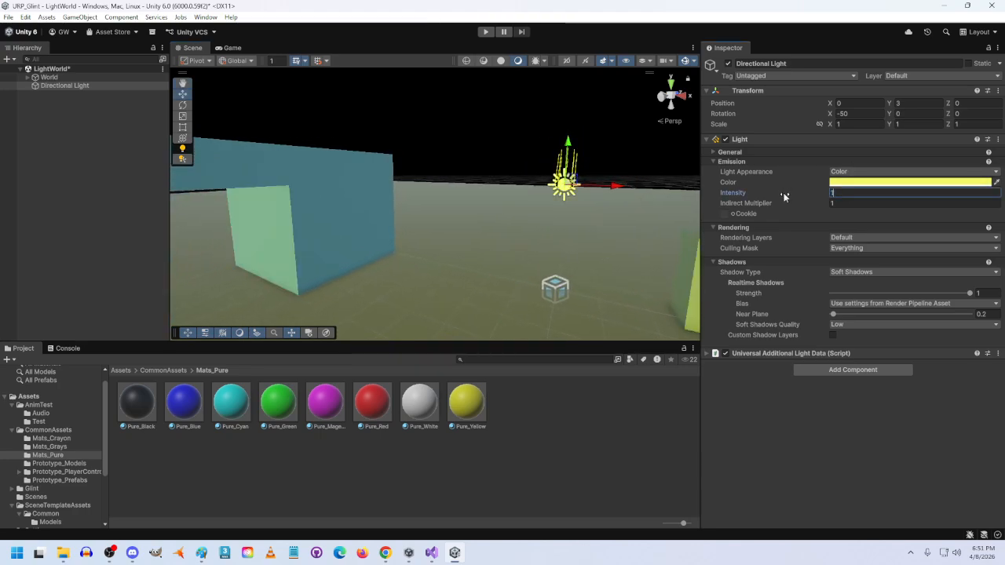
Set the Directional Light's intensity to 0.
right_click_drag(632, 240, 332, 270)
key("s")
key("s")
key("d")
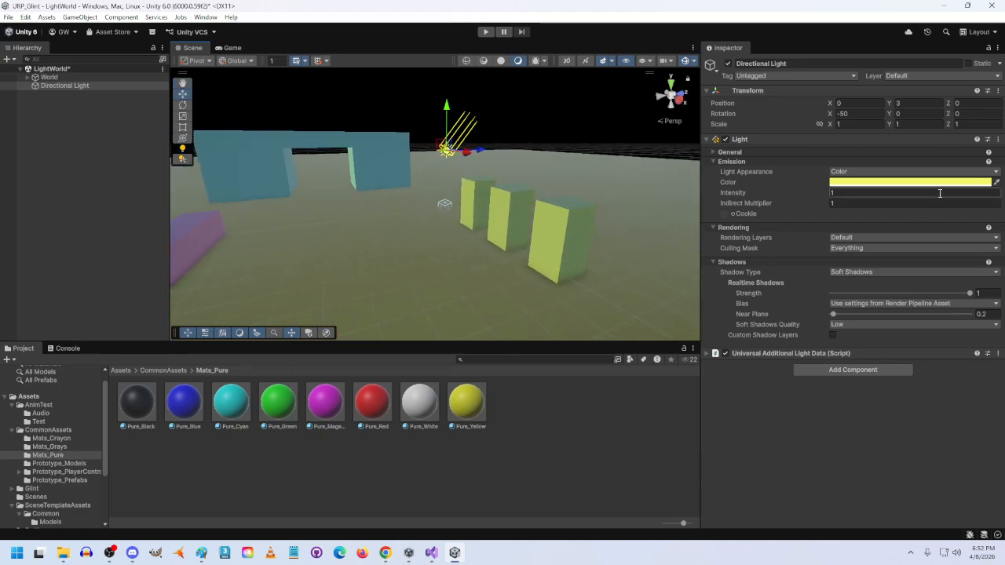
left_click(800, 193)
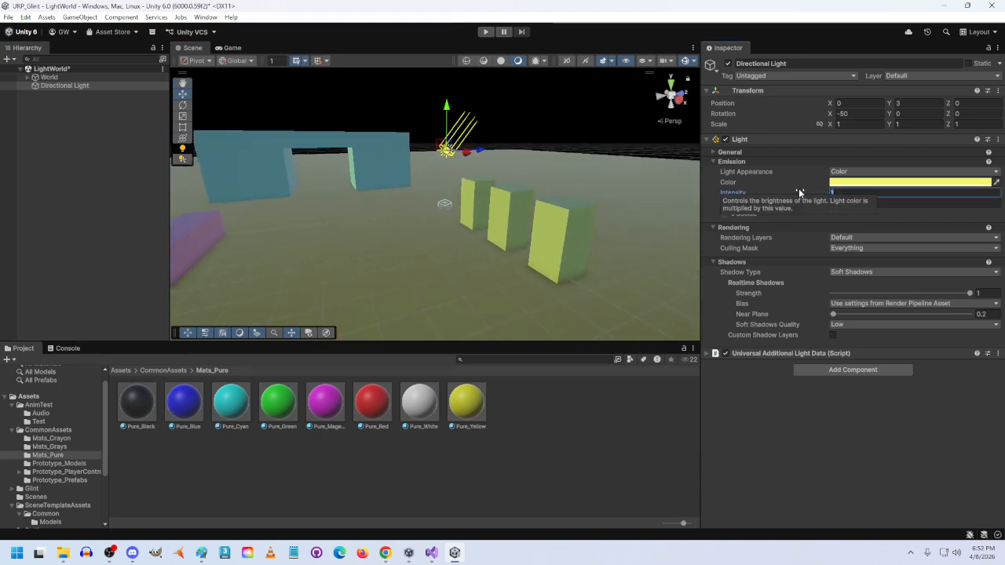
type("0")
key("Return")
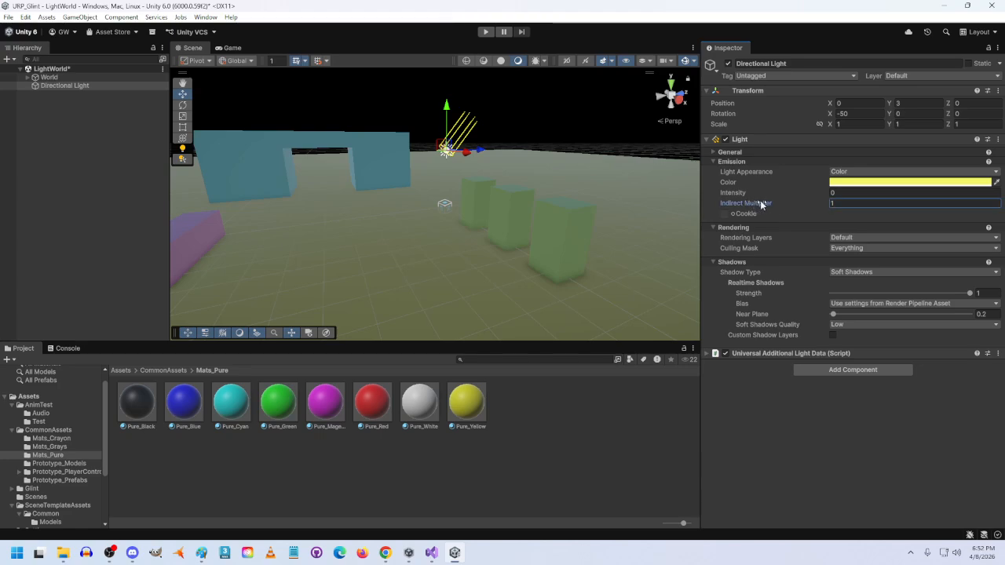
Set the Directional Light's indirect multiplier to 0.2 and move it to about X -0.41, Z -4.59.
mouse_move(760, 201)
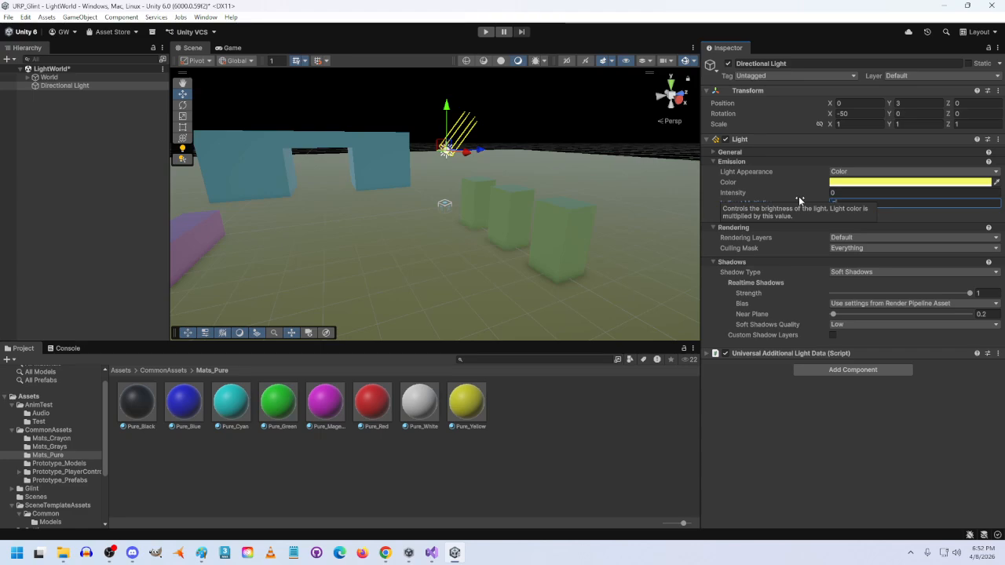
mouse_move(580, 308)
left_mouse_down("alt")
mouse_move(503, 282)
mouse_move(560, 256)
mouse_move(730, 240)
mouse_move(754, 292)
mouse_move(801, 283)
mouse_move(826, 254)
mouse_move(816, 249)
mouse_move(713, 303)
mouse_move(578, 312)
left_mouse_up("alt")
right_click_drag(578, 313, 725, 298)
key("w")
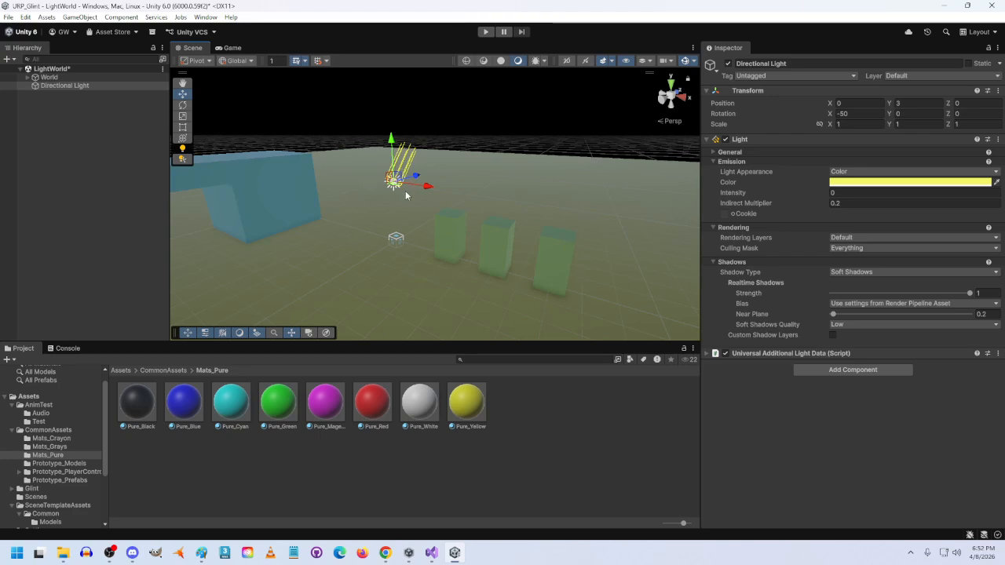
left_click_drag(422, 185, 326, 211)
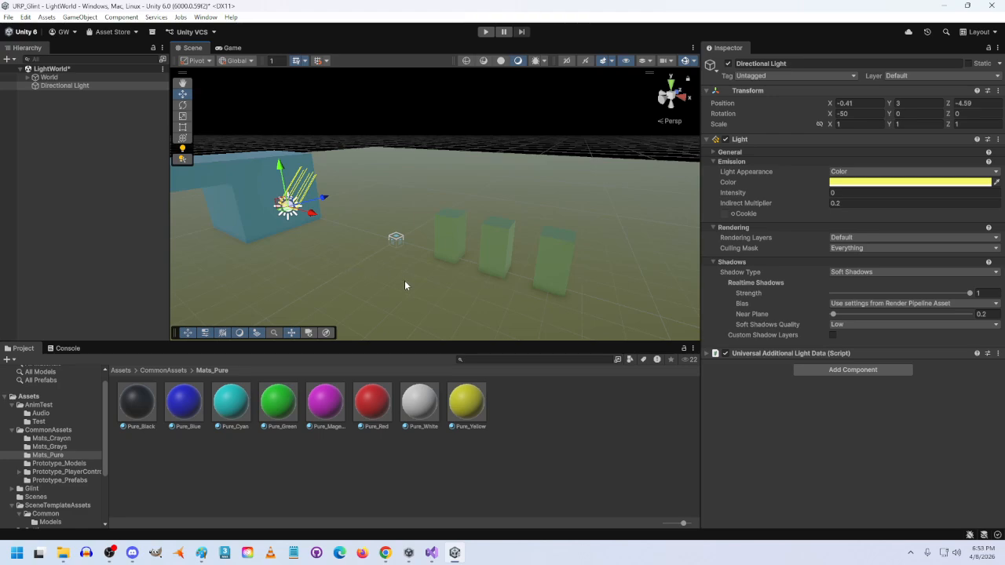
right_click(452, 213)
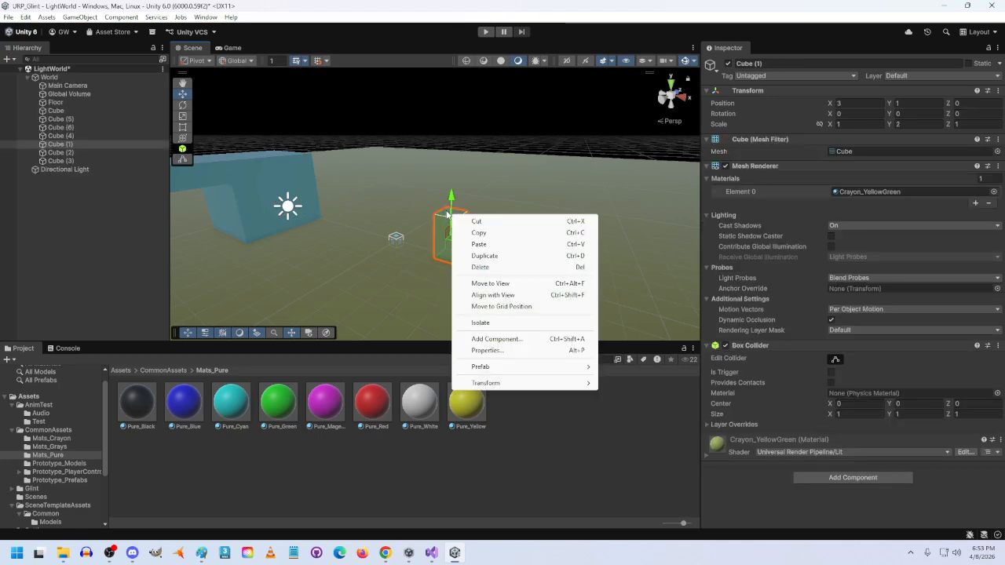
left_click(397, 305)
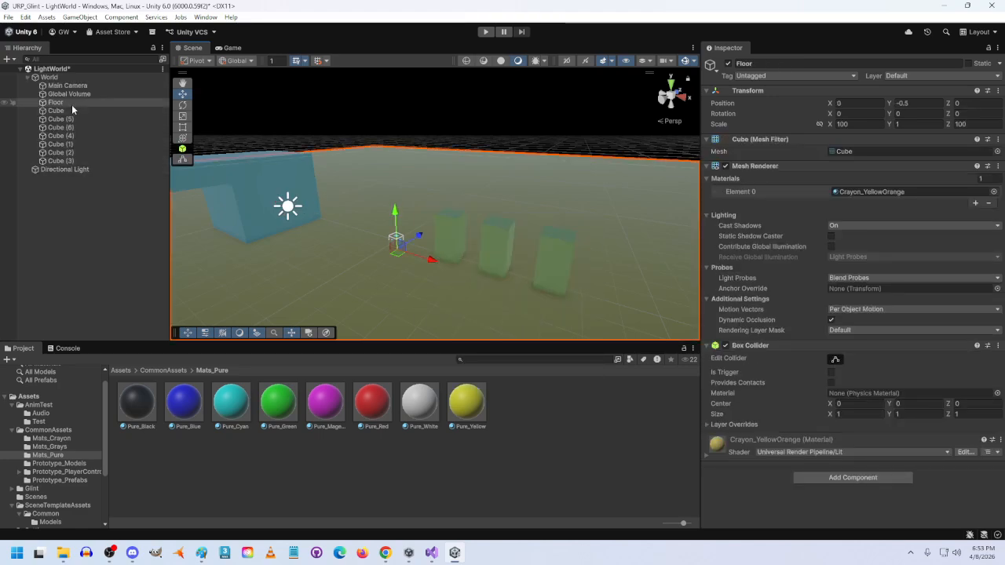
left_click(29, 78)
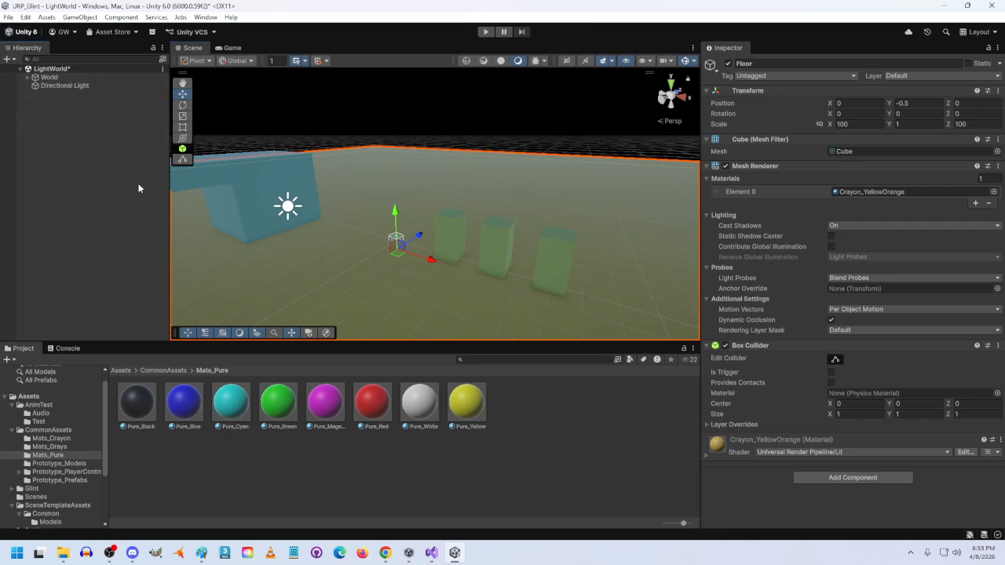
right_click(424, 293)
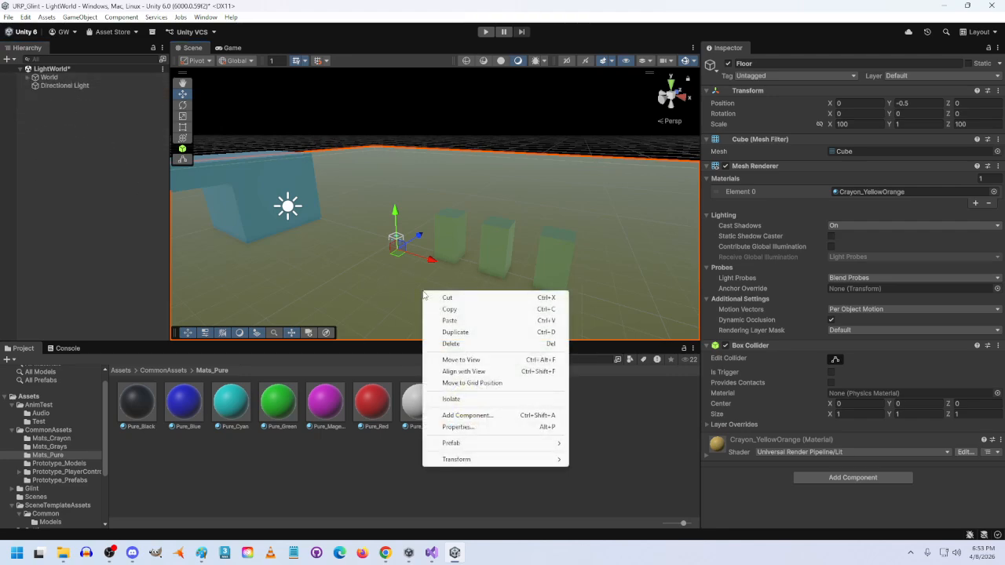
left_click(82, 330)
left_click(28, 77)
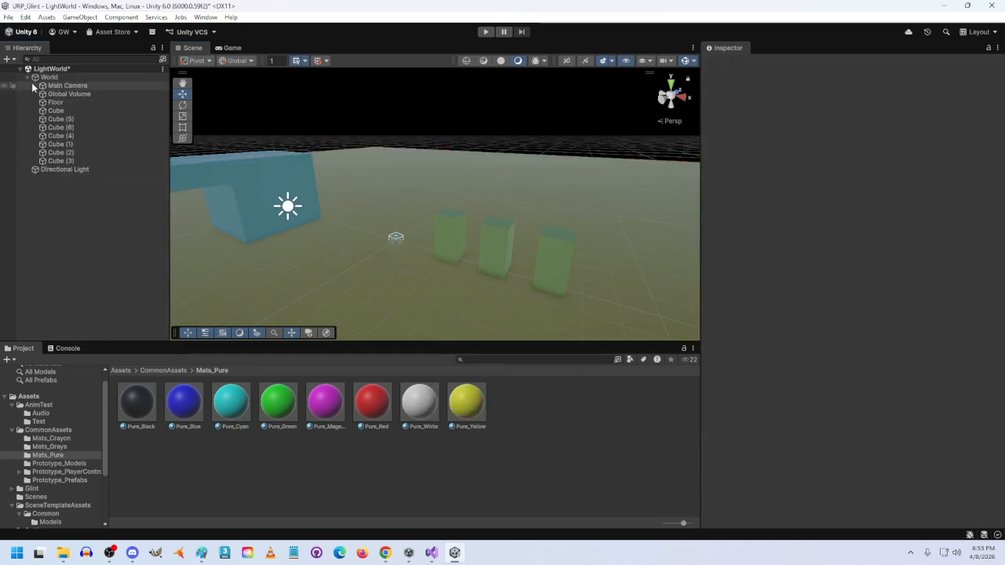
Add a Point Light to the scene and place it at position X 0, Y 0, Z 0.
left_click(10, 59)
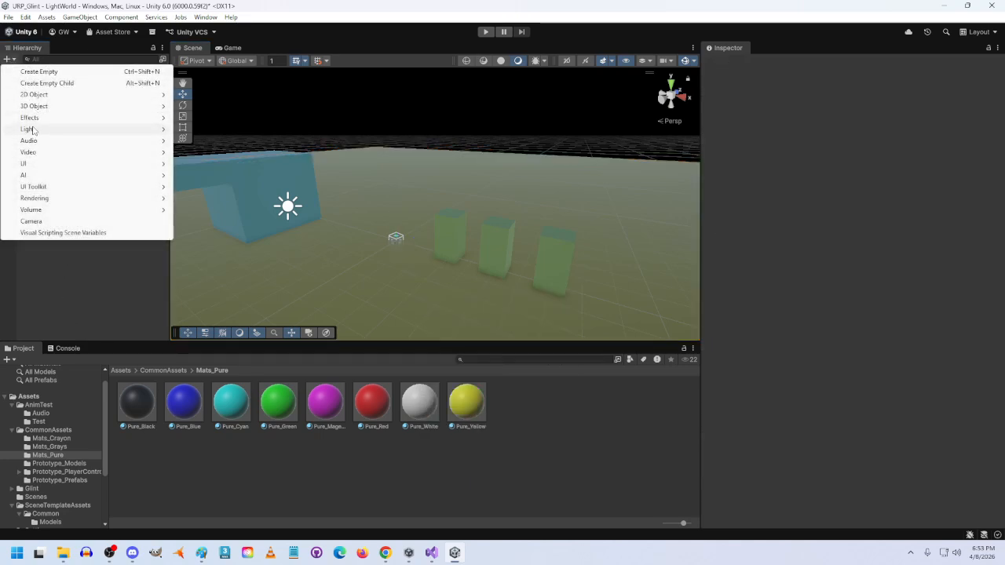
mouse_move(35, 128)
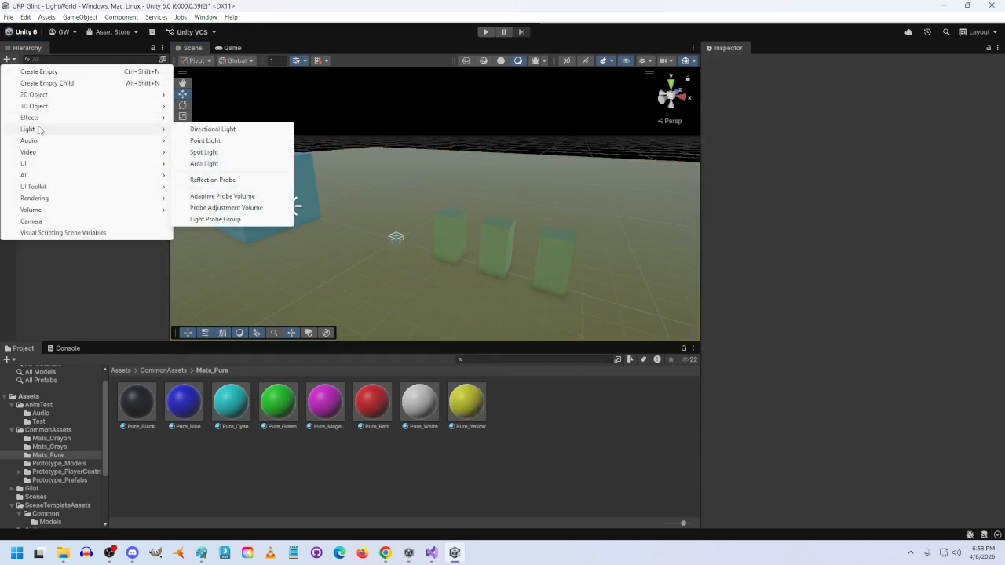
left_click(210, 143)
left_click_drag(449, 242, 330, 242, "alt")
left_click(856, 103)
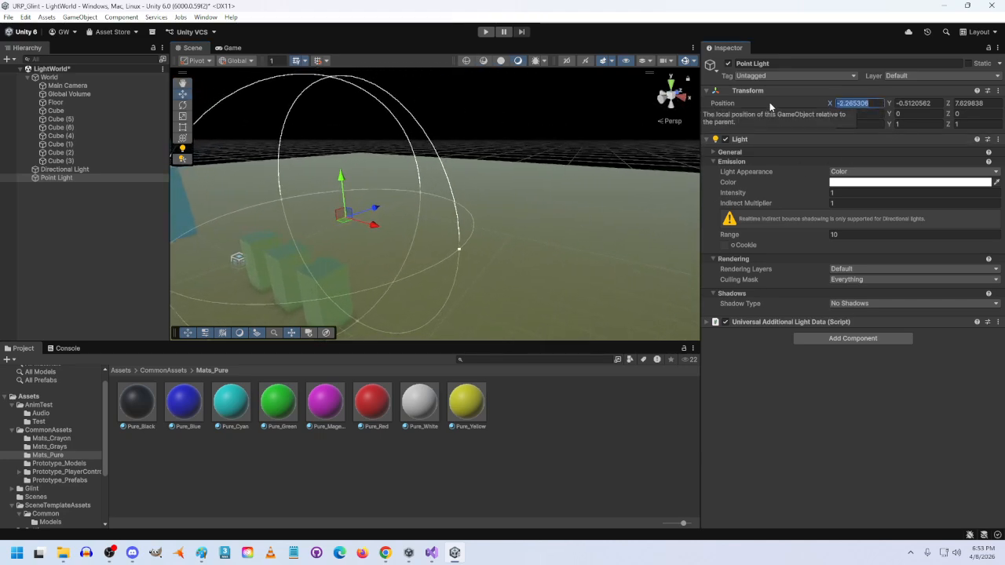
type("0")
key("Tab")
type("0")
key("Tab")
type("0")
Raise the Point Light above the floor to a Y position of about 1.33.
right_click_drag(377, 244, 421, 220)
key("w")
left_click_drag(404, 222, 403, 117)
scroll(454, 244, "down", 3)
scroll(455, 240, "down", 5)
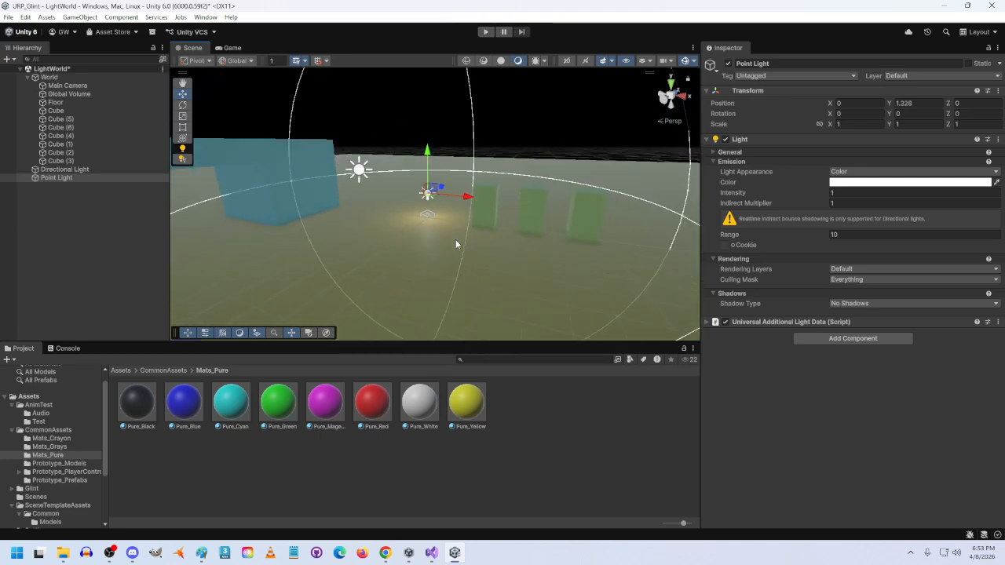
Change the Point Light's color to pure red, FF0000.
right_click_drag(448, 251, 421, 279)
key("w")
key("w")
key("s")
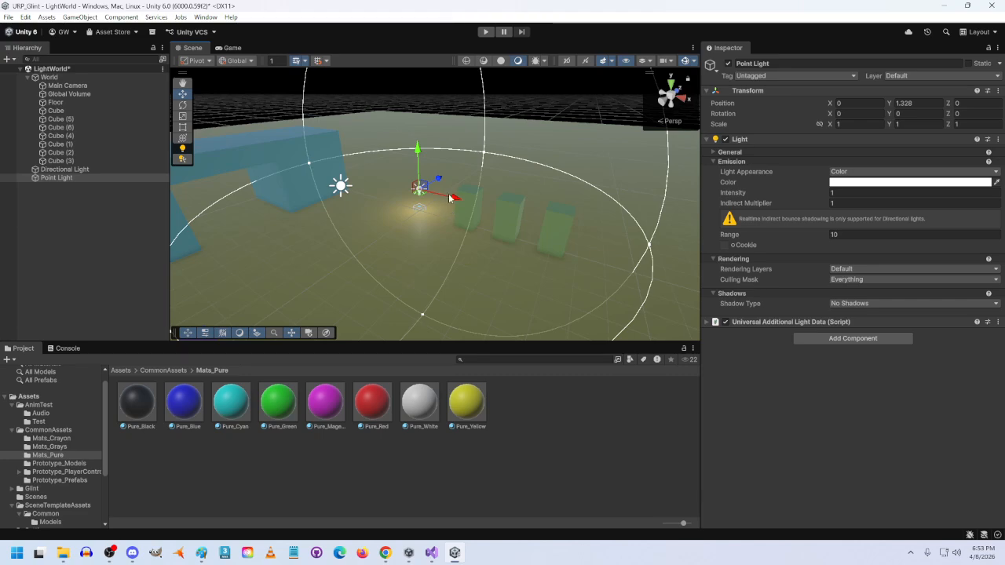
left_click(852, 186)
left_click_drag(888, 238, 950, 238)
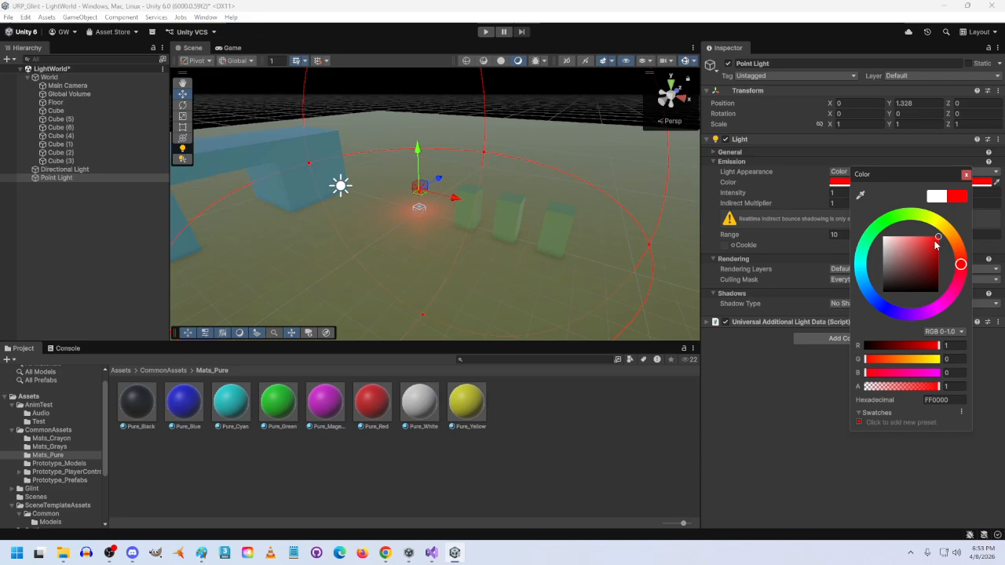
Set the Point Light's intensity to 10 and its range to 5.
left_click(844, 194)
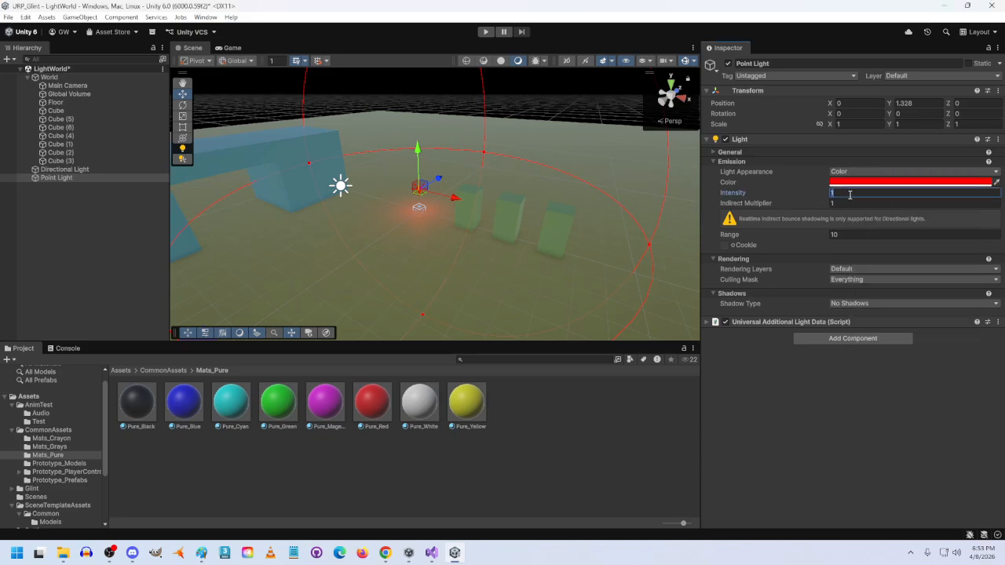
type("10")
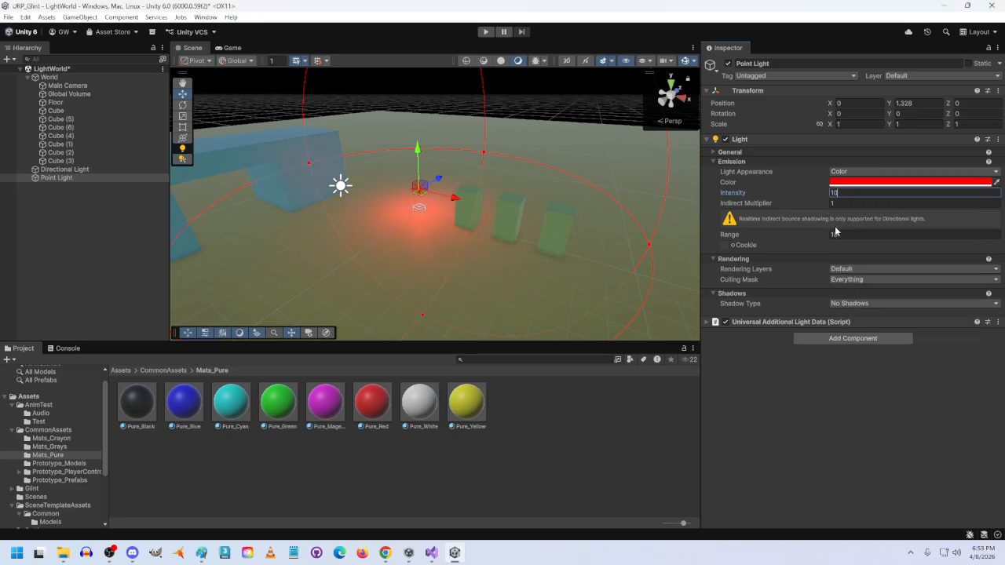
left_click(854, 234)
type("5")
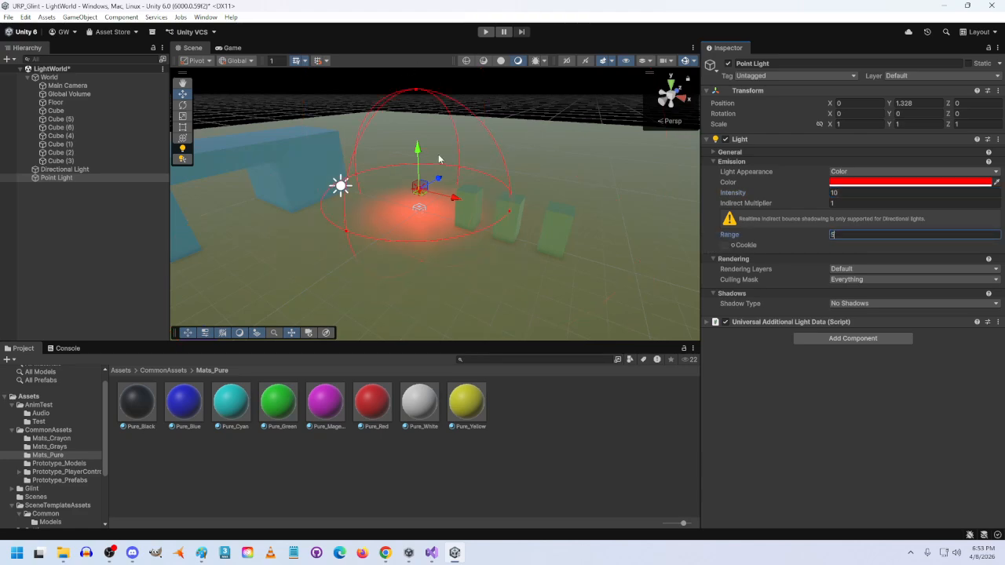
Raise the Point Light to a Y position of 5 and lower it to 3.
left_click_drag(420, 156, 418, 140)
left_click(915, 103)
type("5")
right_click_drag(399, 218, 476, 238)
key("w")
key("s")
left_click(915, 103)
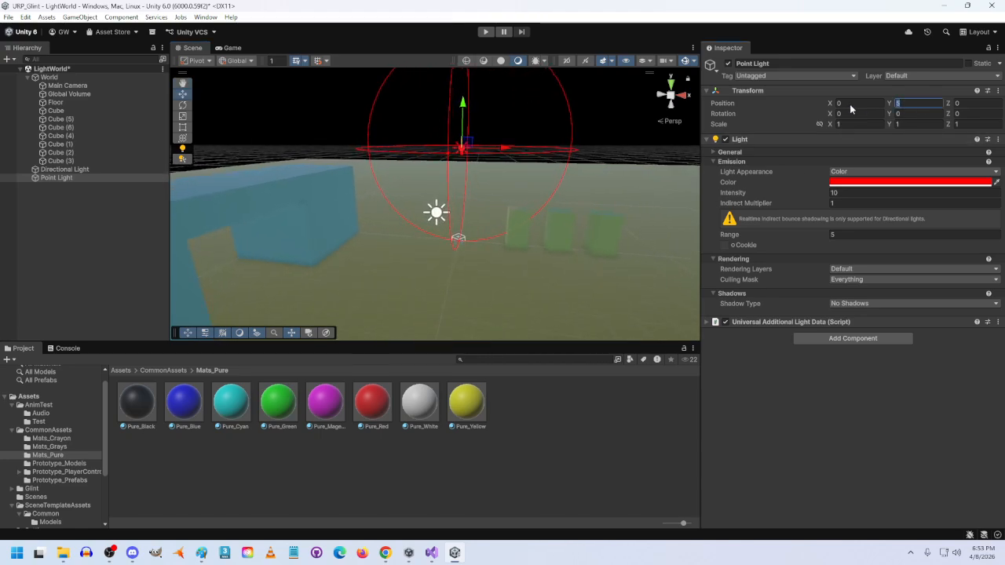
type("3")
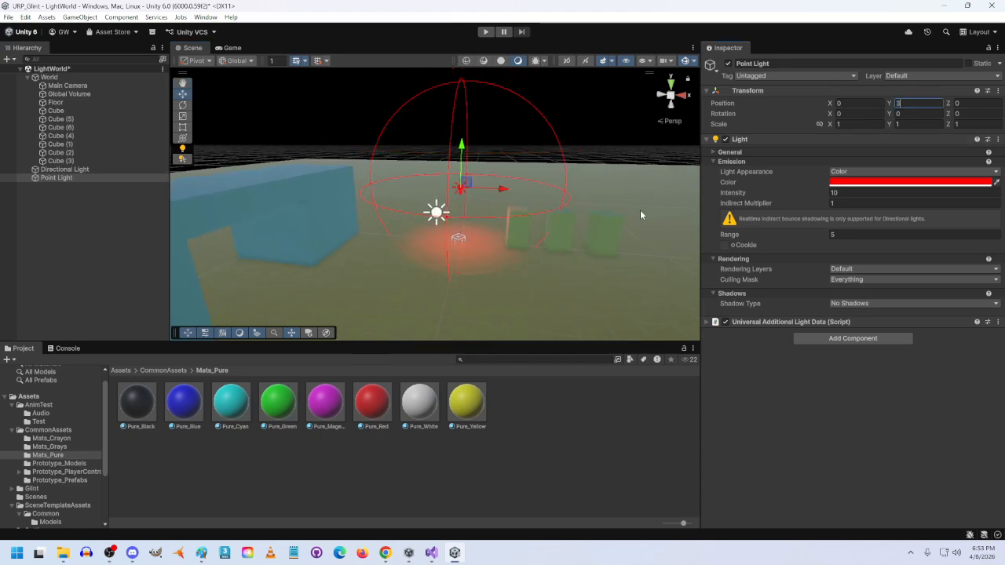
Move the Point Light directly above the middle of the three yellow-green cubes, at X 5 and Y 3.5.
scroll(440, 234, "up", 4)
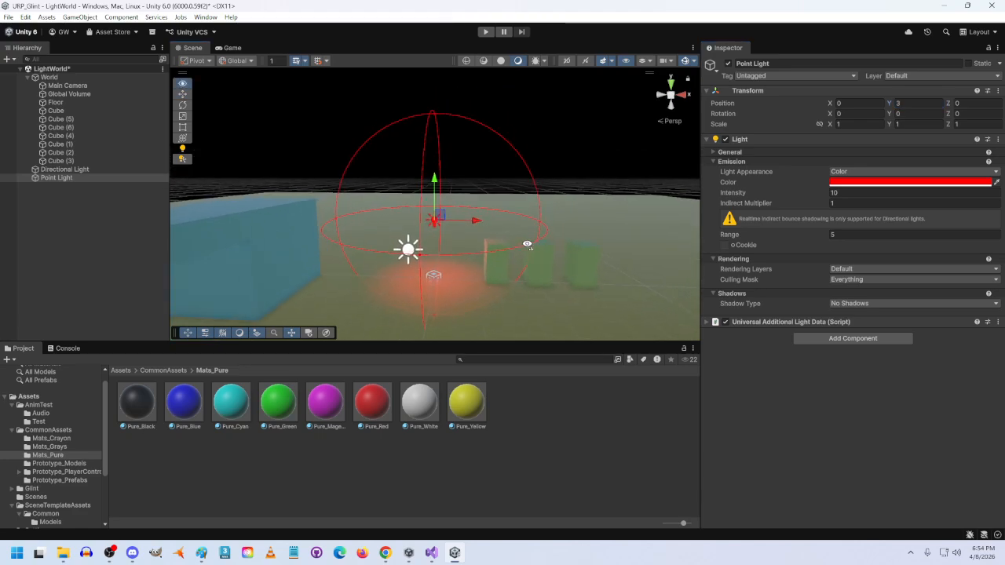
left_click_drag(480, 233, 569, 260)
left_click(569, 262)
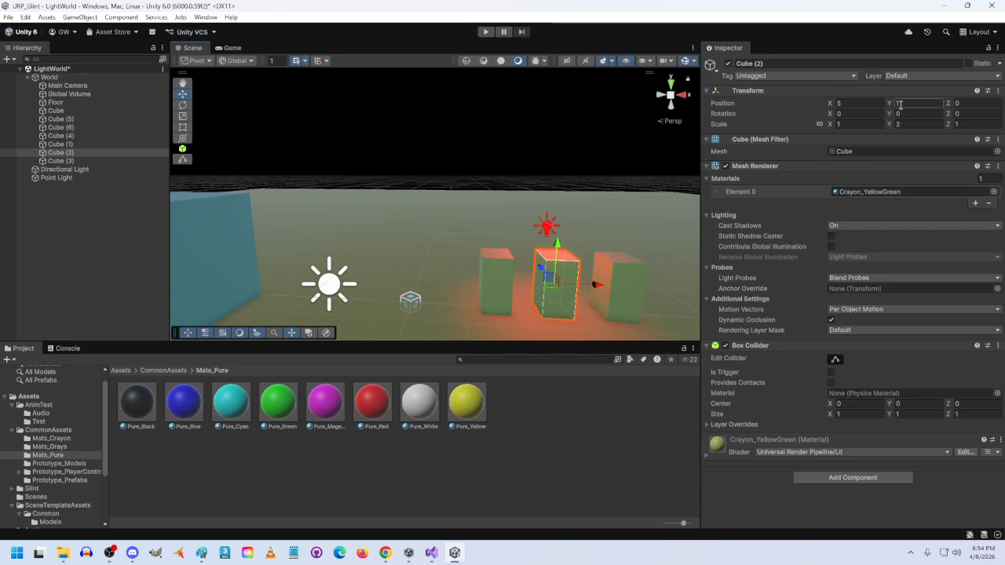
left_click(549, 228)
left_click(744, 103)
type("5")
key("Tab")
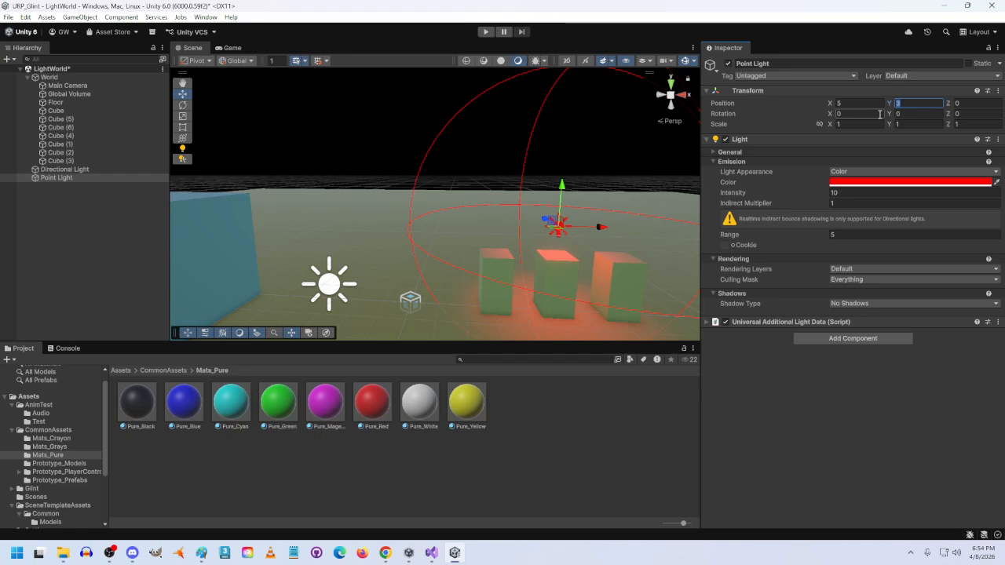
type("3.5")
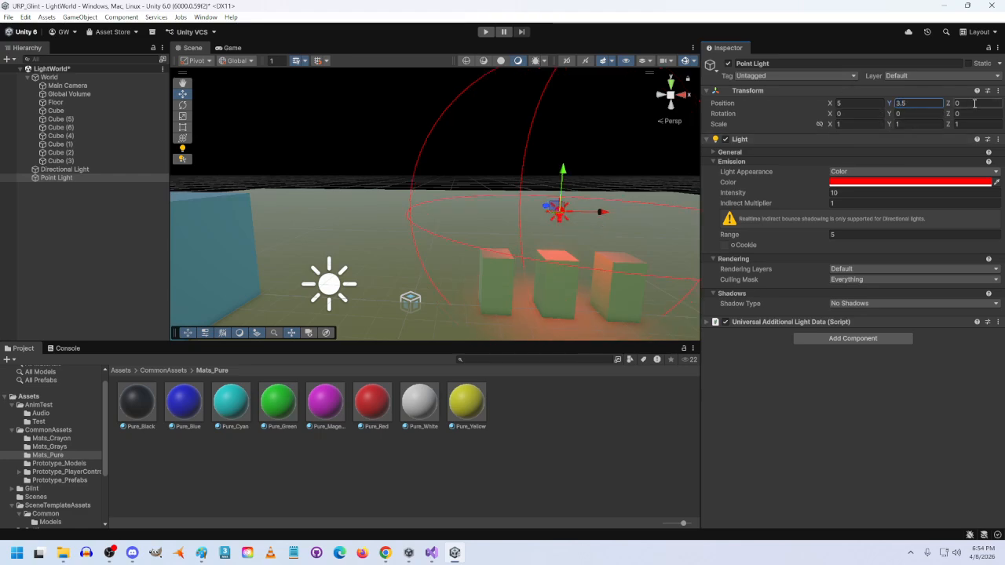
Examine how the red Point Light falls on the tops and sides of the three yellow-green cubes.
right_click_drag(492, 265, 497, 265)
key("a")
right_click_drag(609, 278, 456, 271)
key("w")
key("d")
key("s")
key("w")
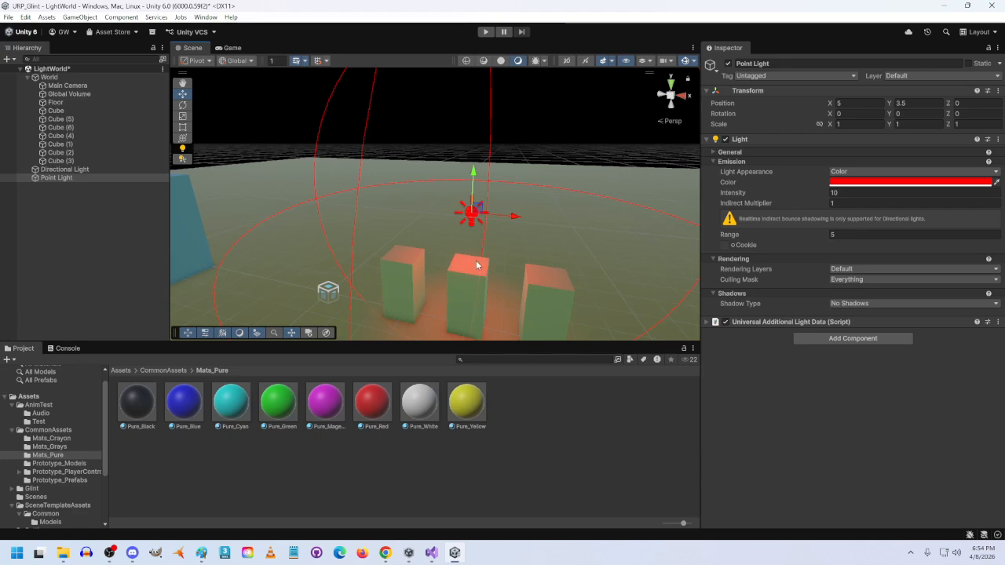
left_click(476, 265)
left_click(413, 261)
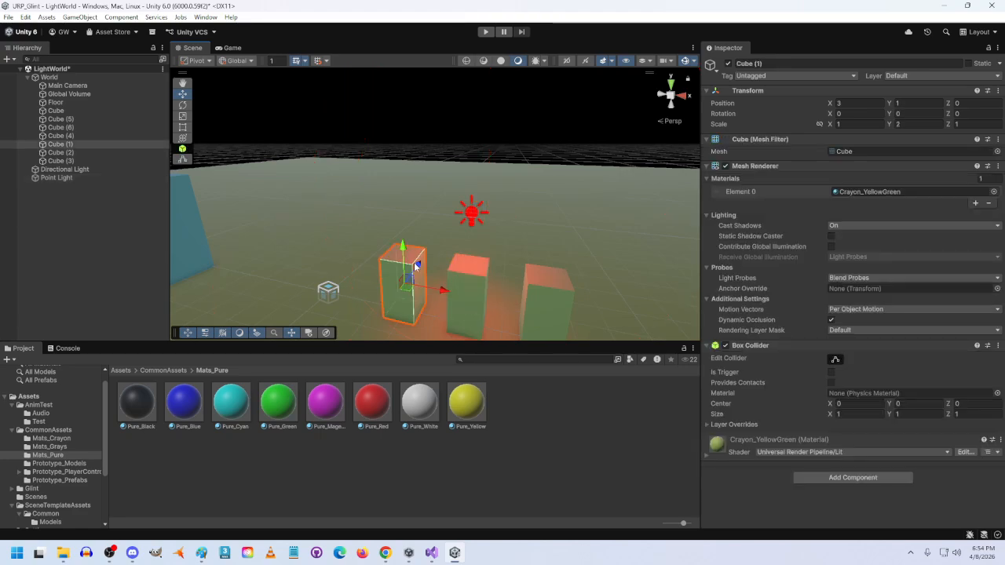
left_click(531, 284)
Duplicate the blue-green block that spans the top of the archway.
key("d")
right_click_drag(527, 285, 528, 306)
key("s")
key("a")
key("s")
left_click_drag(527, 306, 382, 165, "alt")
left_click(380, 165)
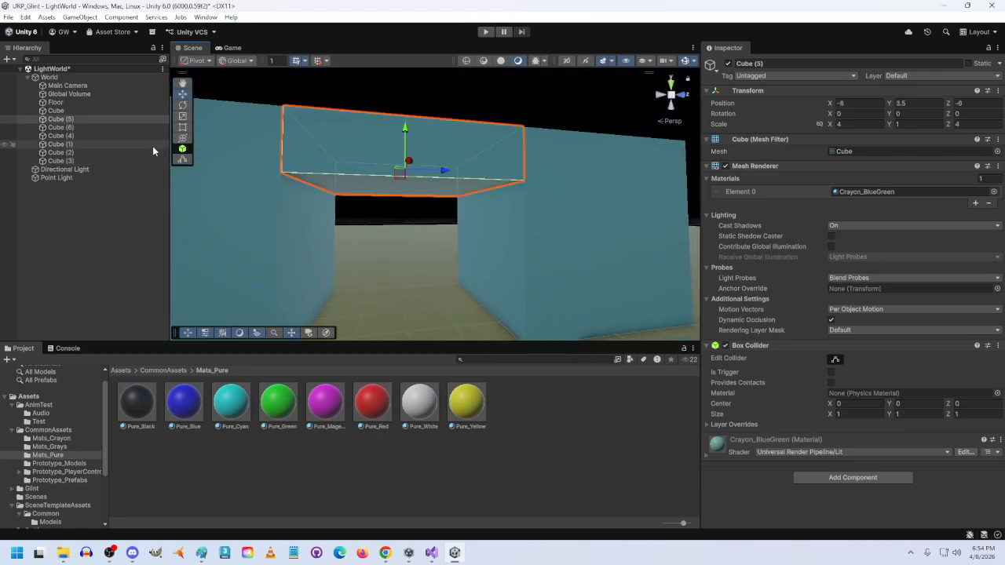
key("ctrl+d")
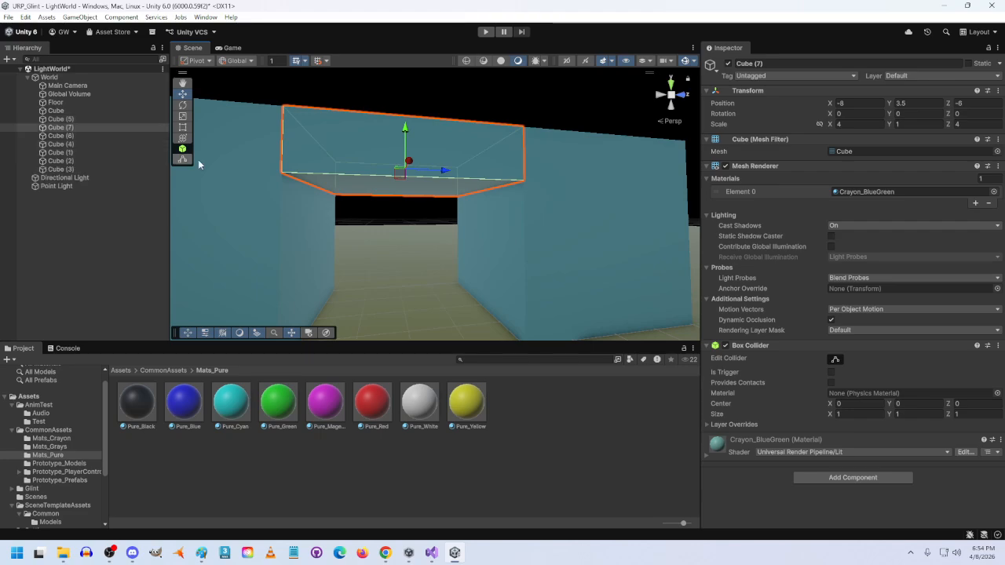
Scale the duplicated block to X 1, Y 0.1, Z 1 and lower it to about Y 2.81.
left_click(915, 124)
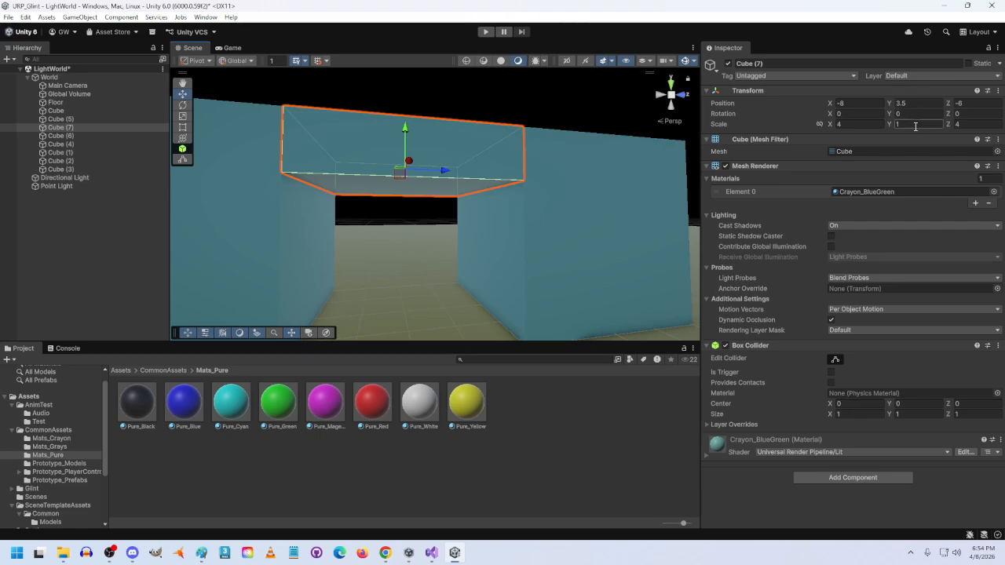
type("0.1")
left_click(915, 103)
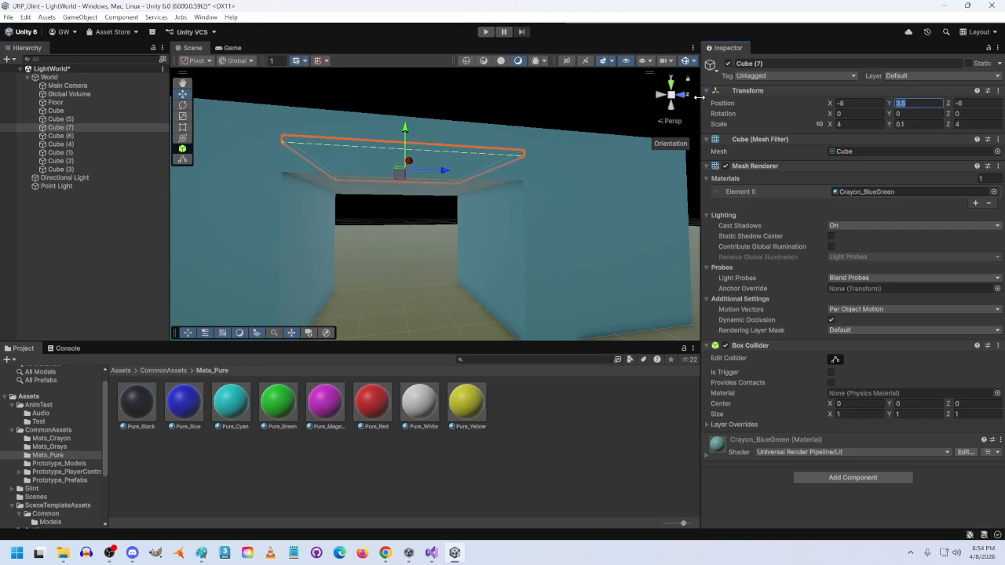
left_click_drag(403, 130, 405, 159)
left_click(775, 124)
type("1")
key("Tab")
key("Tab")
type("1")
Set the thin panel's Y position to 3, against the underside of the archway's top block.
right_click_drag(434, 221, 410, 183)
left_click(410, 182)
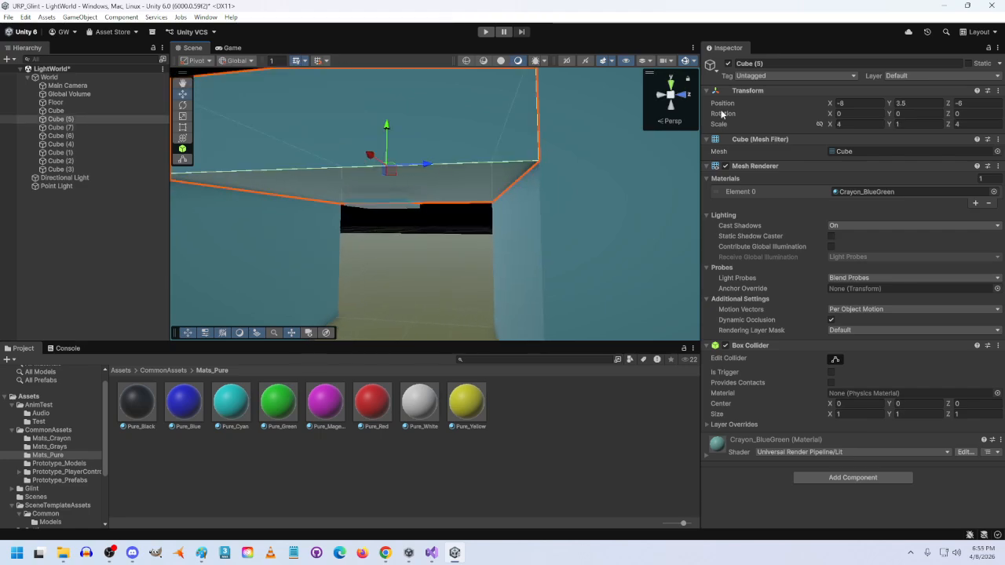
left_click(909, 122)
left_click(395, 209)
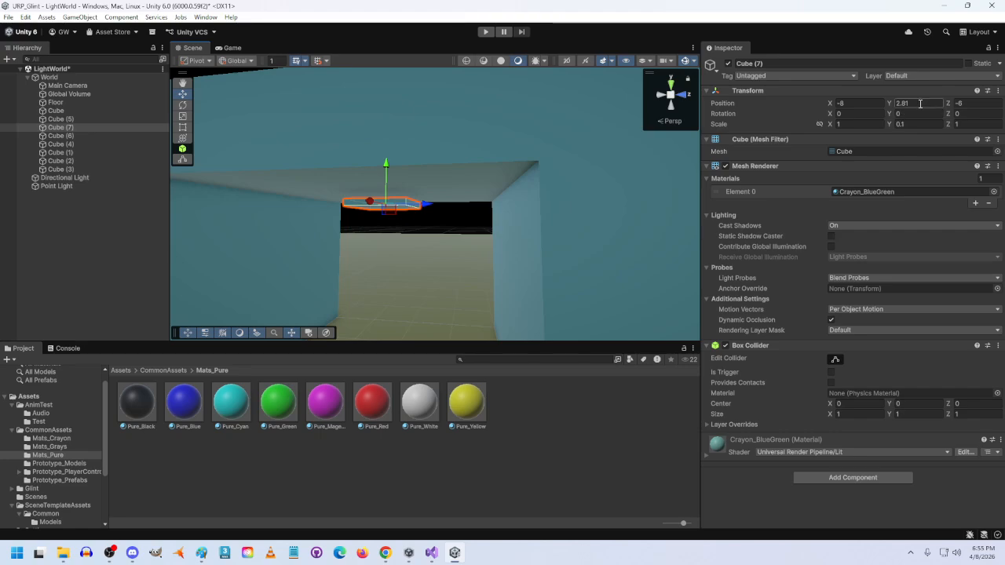
left_click(920, 103)
type("3")
key("w")
right_click_drag(437, 204, 417, 210)
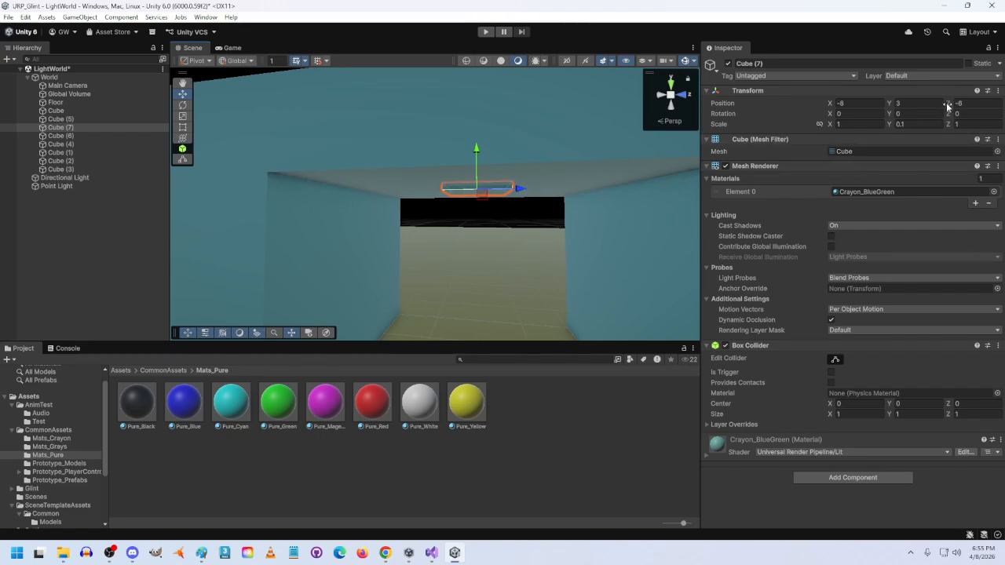
Set the thin ceiling panel's Y position to 2.95 and apply the Pure_Yellow material to it.
left_click(923, 103)
type("2.95")
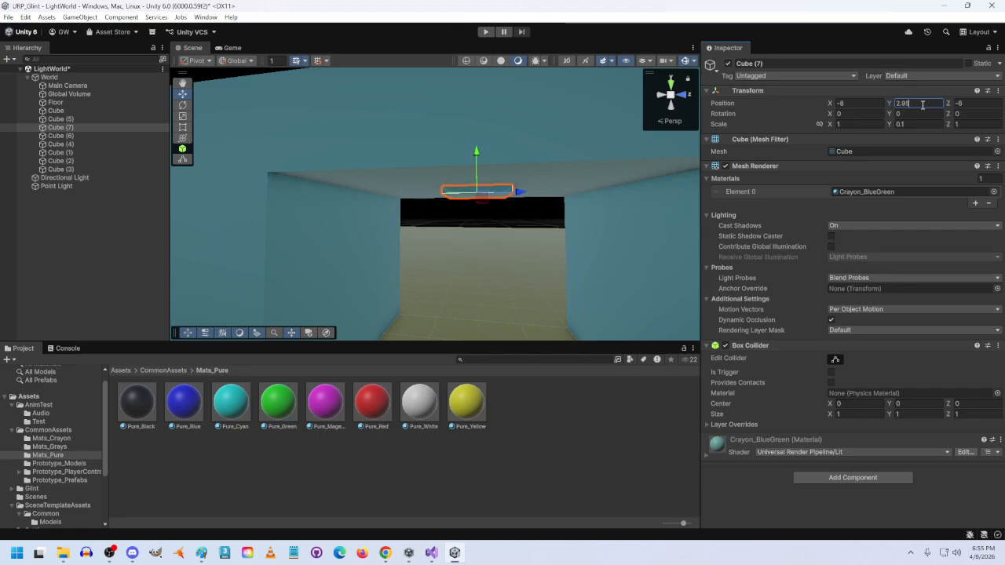
right_click_drag(559, 229, 516, 221)
left_click_drag(467, 402, 428, 145)
right_click_drag(428, 146, 491, 274)
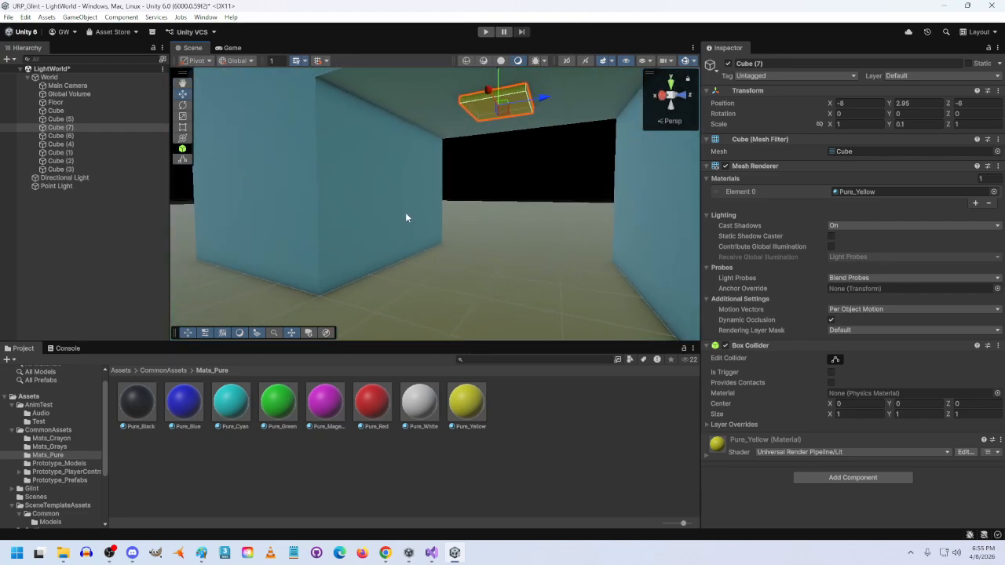
right_click(485, 279)
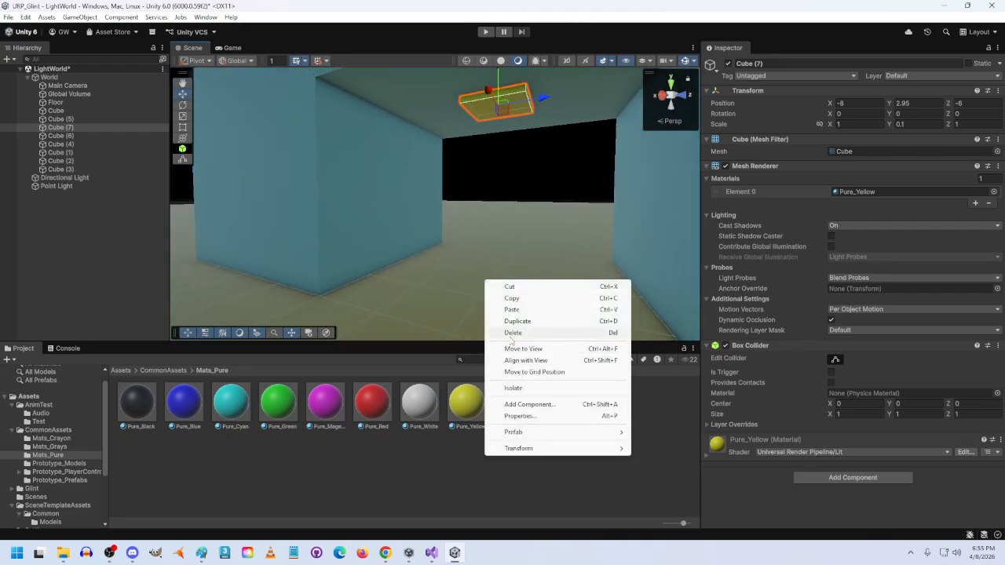
left_click(302, 299)
left_click(302, 298)
right_click(71, 216)
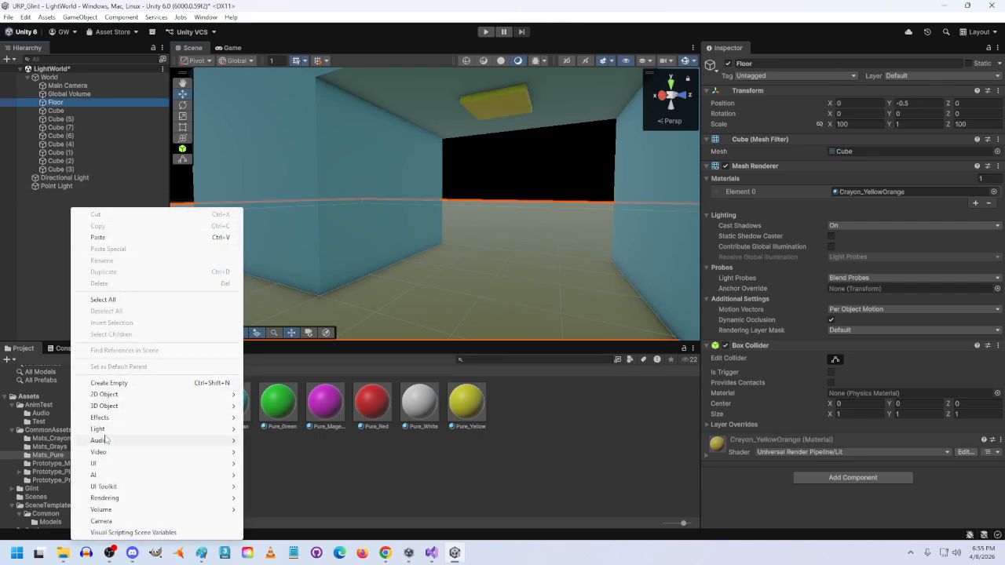
mouse_move(101, 429)
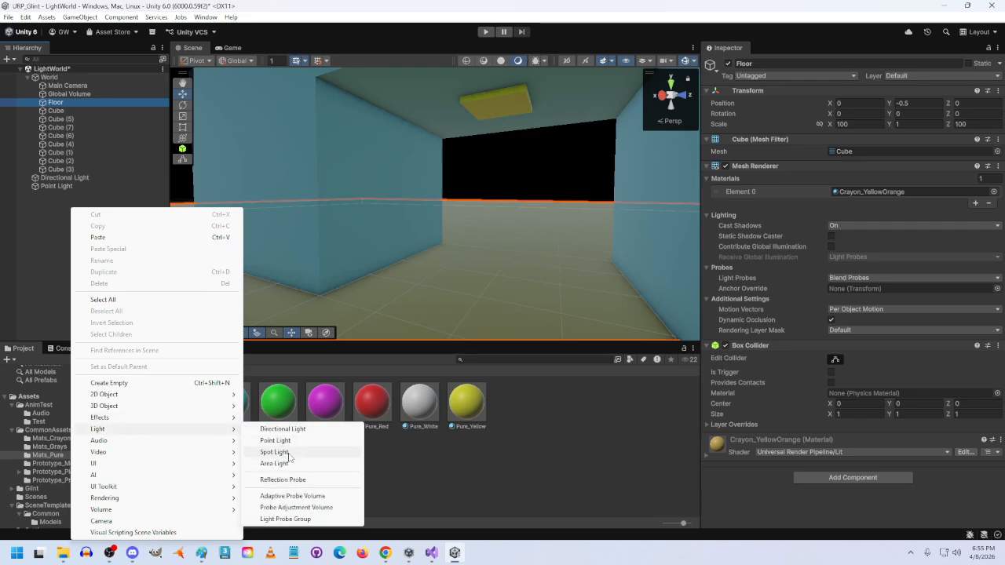
Add a Point Light as a child of the yellow ceiling panel and lower it to about Y -14.9.
left_click(511, 106)
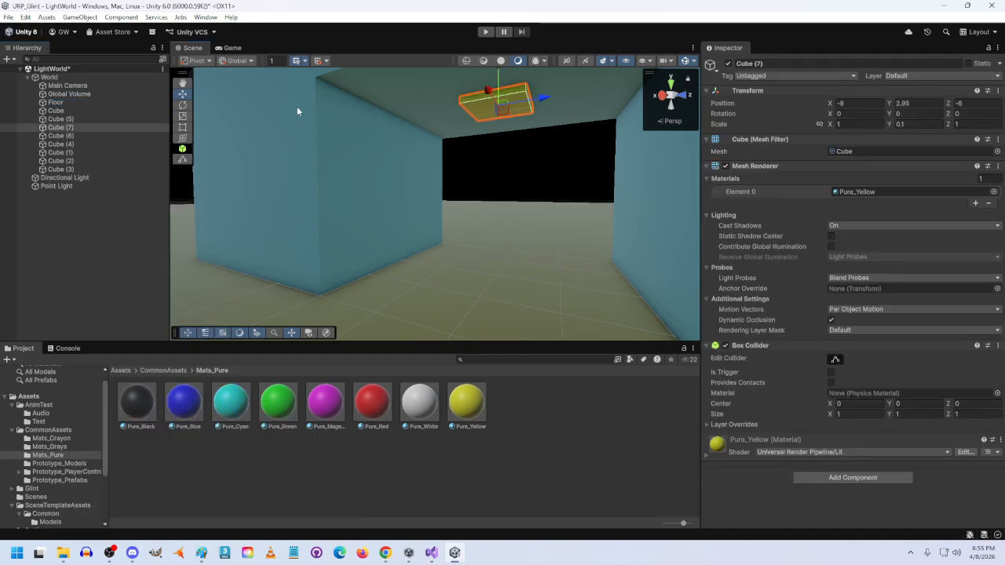
right_click(62, 128)
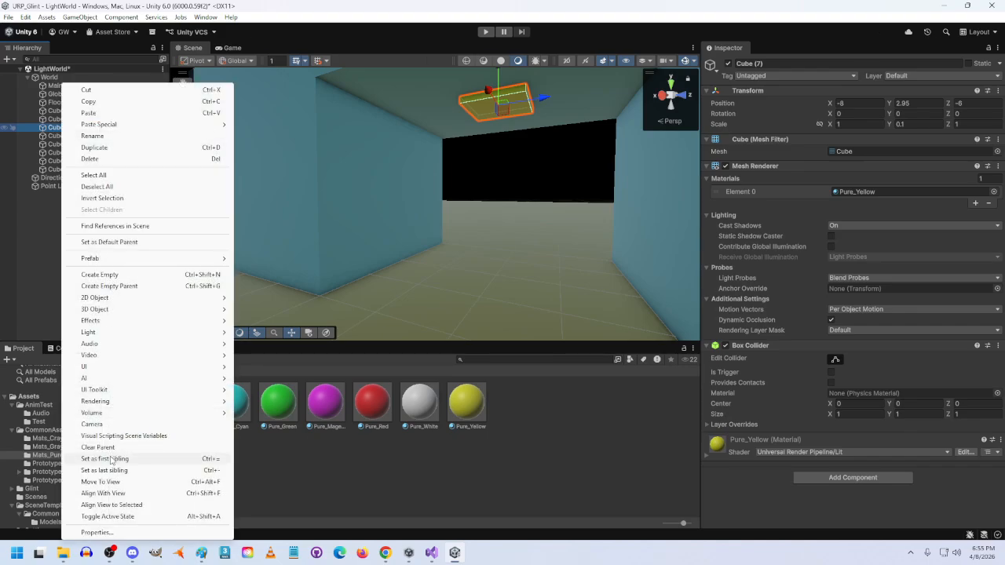
mouse_move(117, 332)
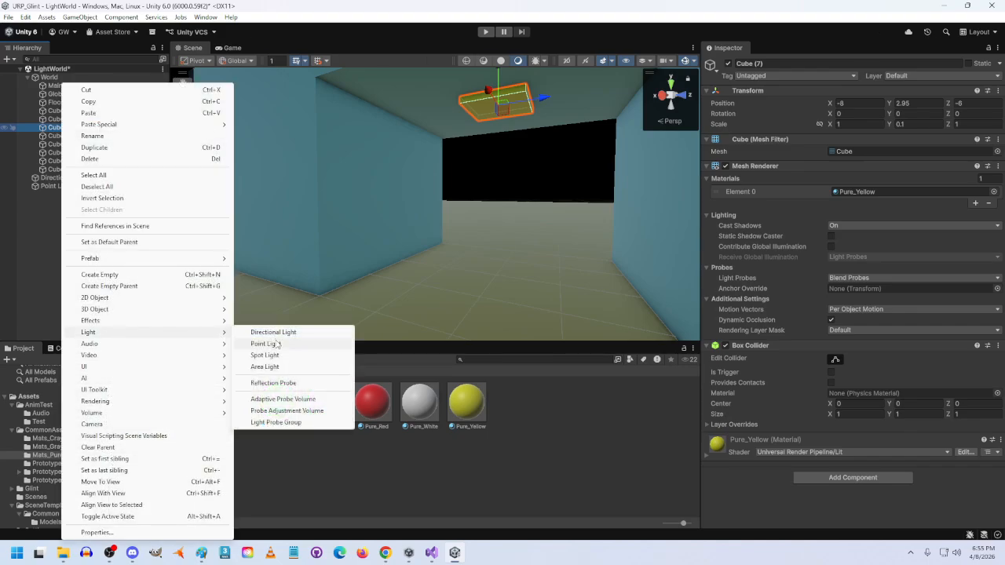
left_click(276, 348)
right_click_drag(510, 102, 574, 146)
left_click_drag(456, 73, 463, 151)
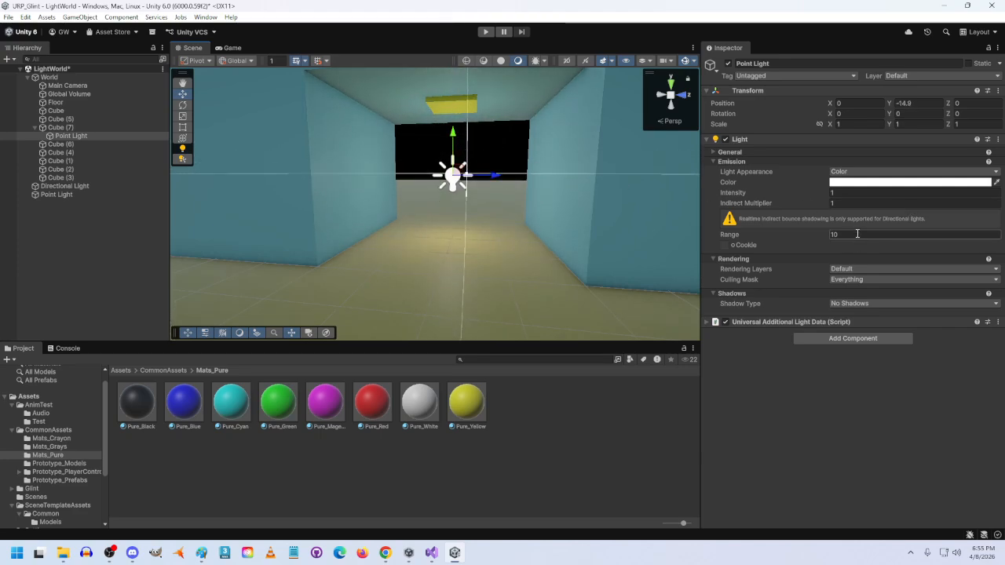
Set the new point light's Intensity to 5 and its Range to 4.
left_click_drag(856, 192, 765, 193)
type("5")
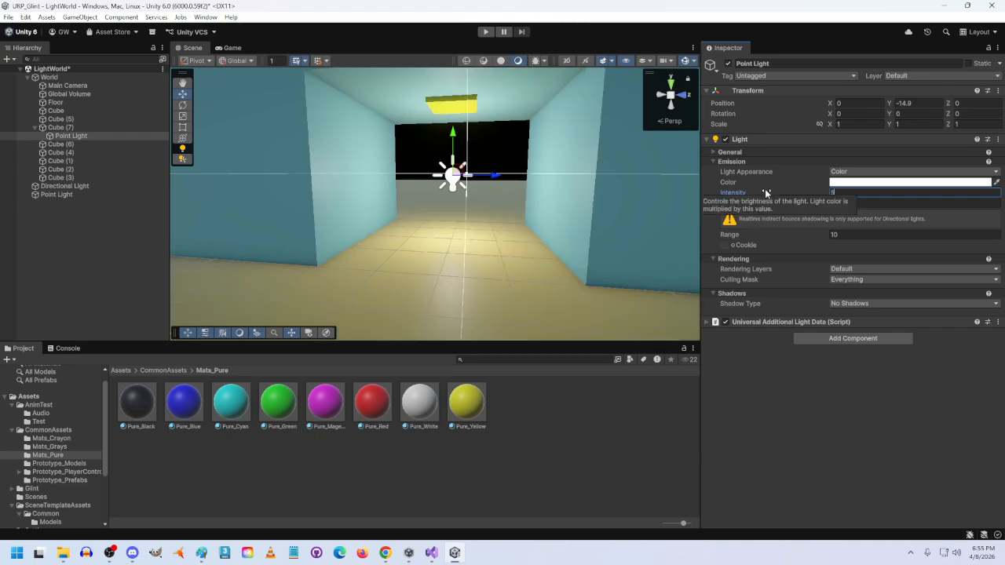
left_click_drag(854, 234, 756, 242)
type("4")
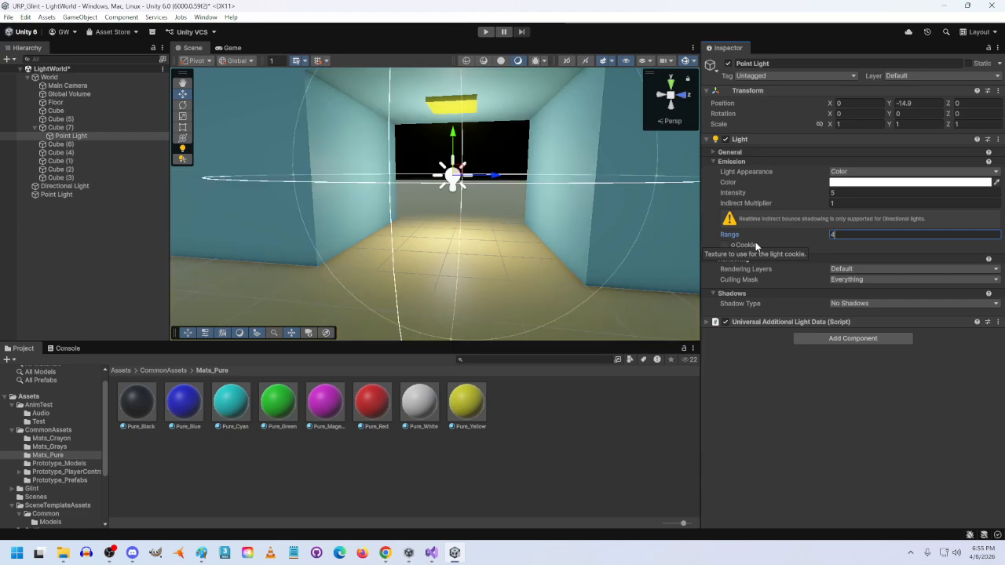
Raise the point light closer to the yellow ceiling panel, to about Y -6.6.
key("s")
right_click_drag(644, 251, 680, 250)
left_click_drag(525, 134, 541, 106)
key("s")
right_click_drag(544, 118, 520, 173)
key("a")
key("w")
key("d")
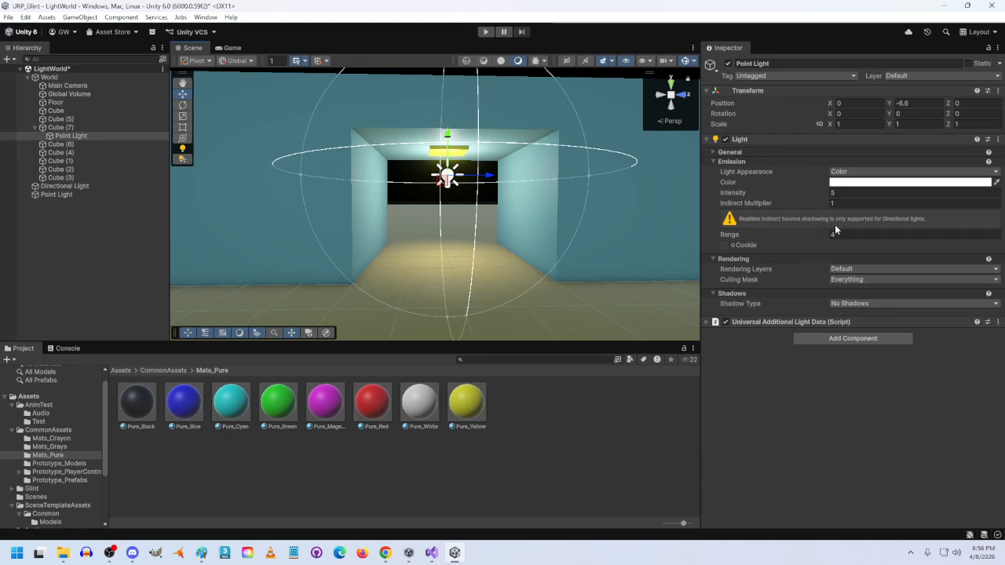
Expand the archway point light's General settings and review the available Mode options.
left_click(714, 152)
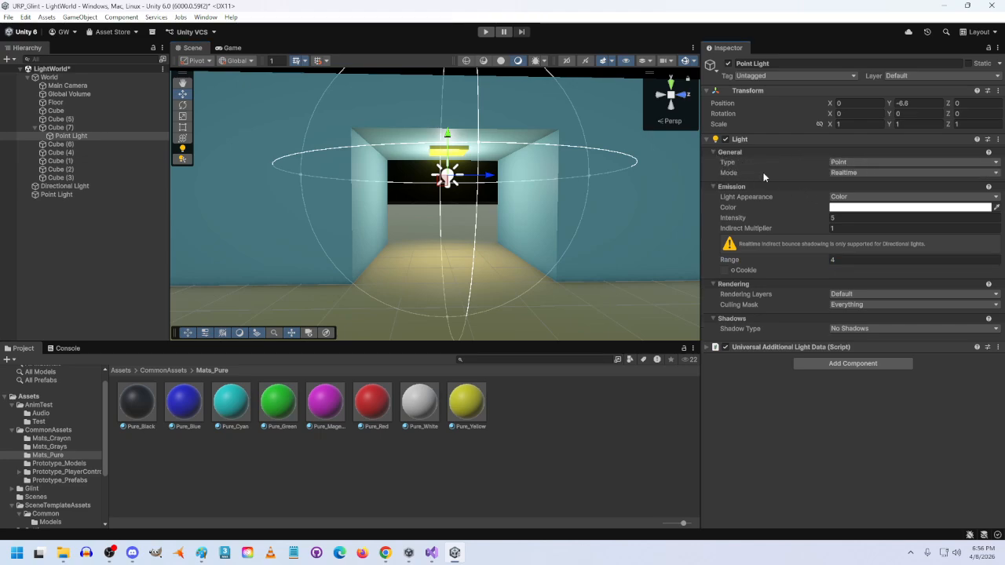
left_click(866, 173)
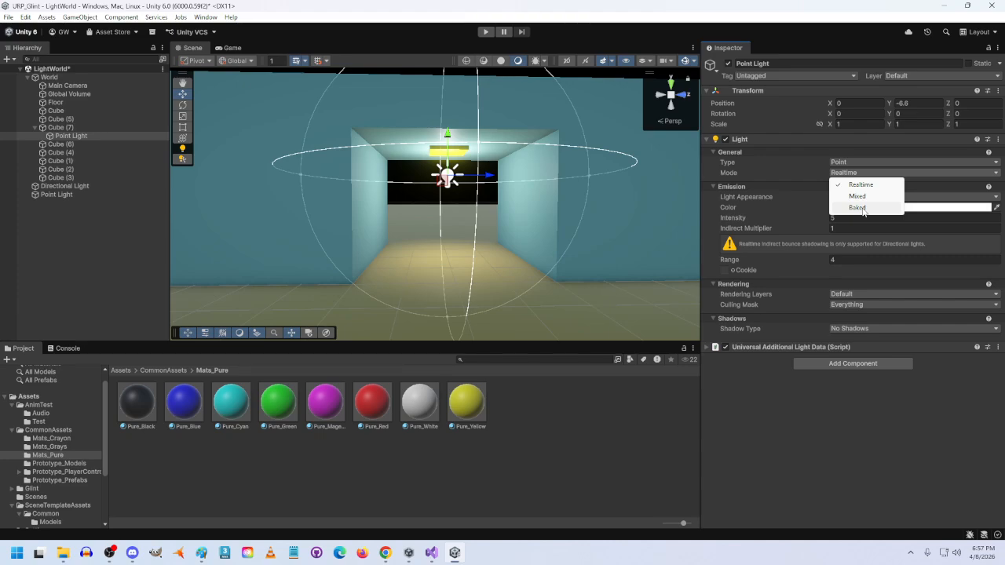
Duplicate the red point light above the three cubes and move the copy along X to about 7.05.
right_click_drag(520, 327, 659, 322)
left_click(481, 202)
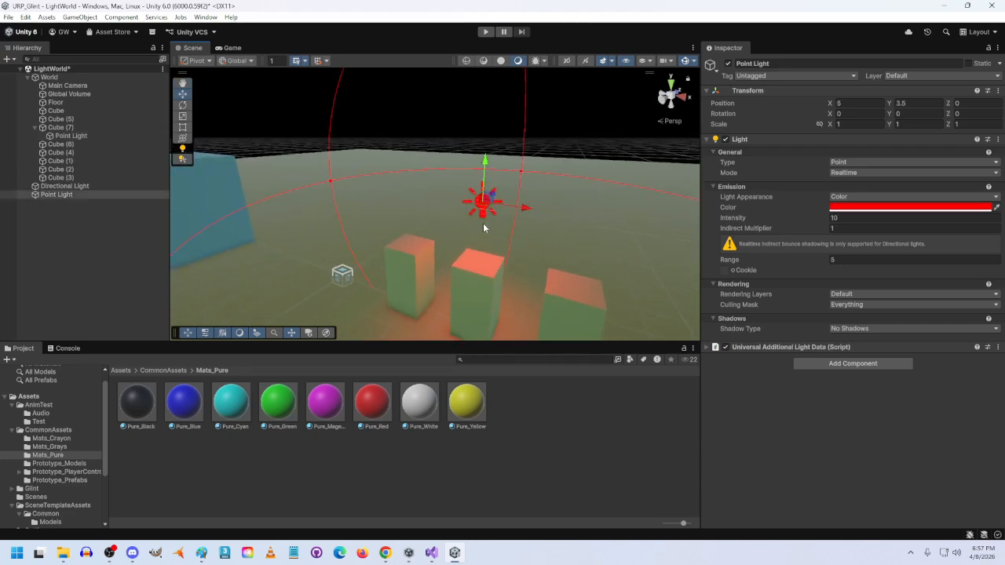
key("ctrl+d")
left_click_drag(524, 208, 635, 250)
Change the duplicated light's color to green by removing red and raising the green value.
left_click(864, 207)
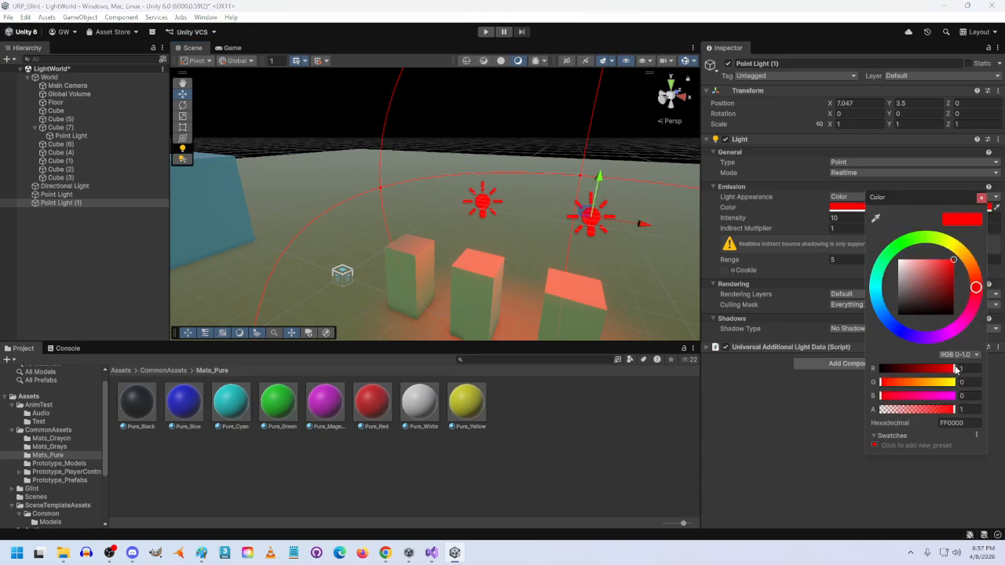
left_click_drag(956, 369, 817, 387)
left_click_drag(881, 384, 950, 385)
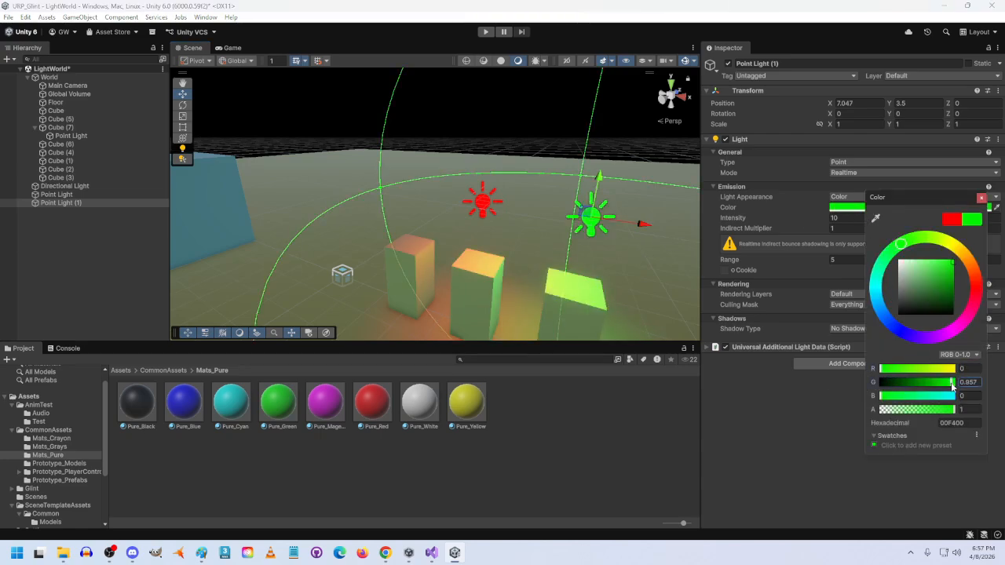
Duplicate the green point light and move the copy along X to about 3.03, over the cube on the red light's other side.
right_click_drag(607, 281, 559, 256)
key("s")
key("w")
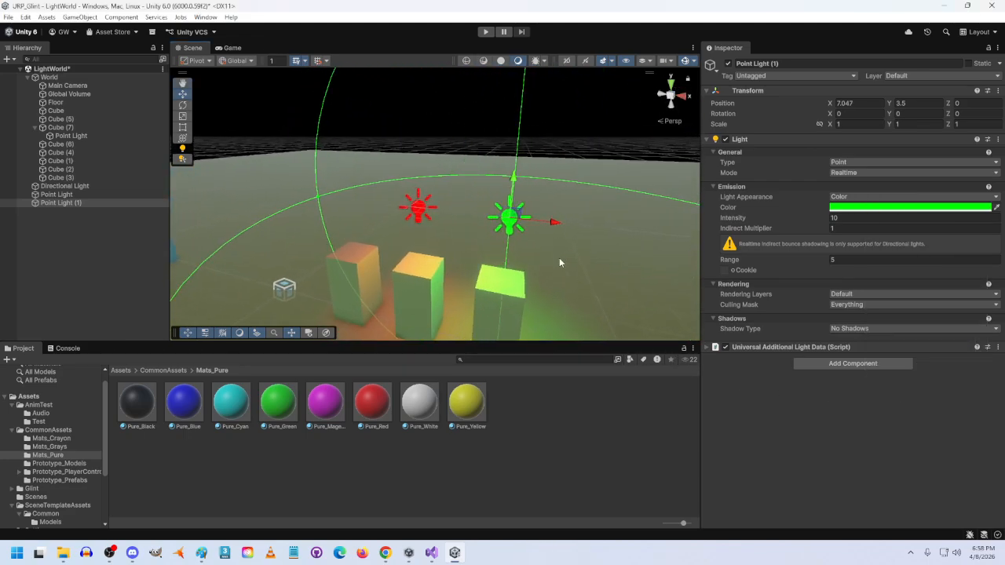
key("ctrl+d")
left_click_drag(554, 223, 375, 266)
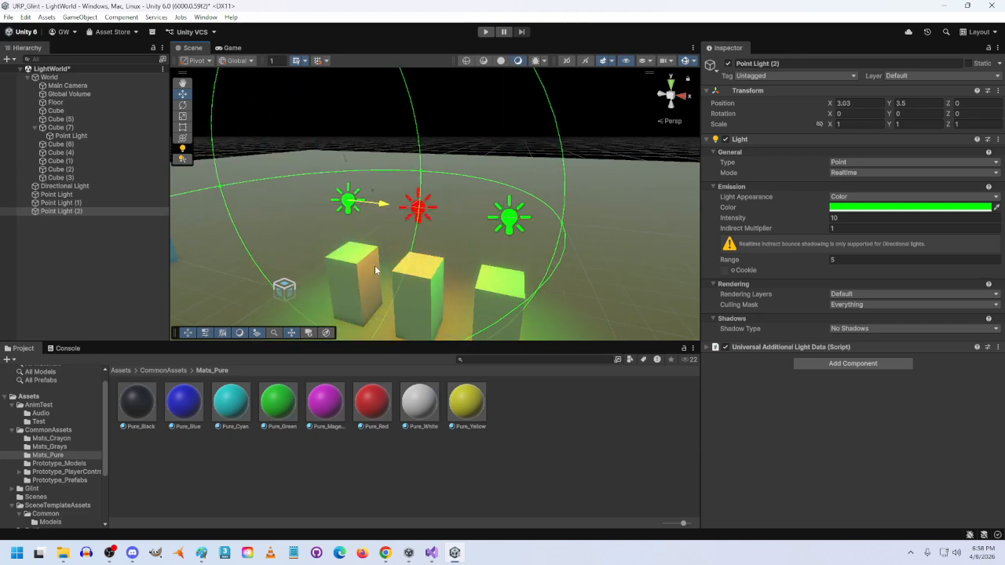
Change the newest point light's color to pure blue, 0000FF.
left_click(927, 208)
left_click(907, 331)
left_click_drag(907, 333, 905, 326)
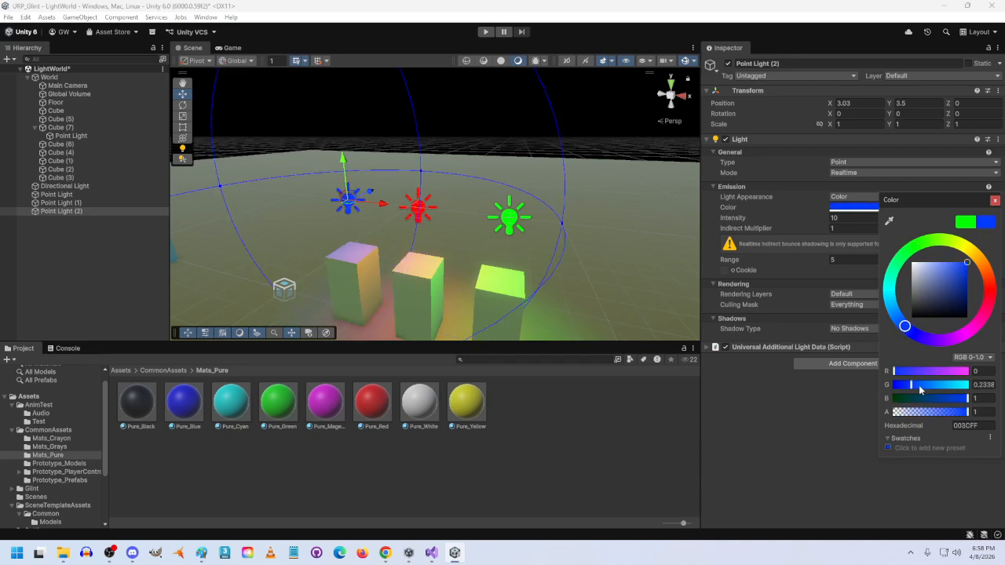
left_click_drag(911, 388, 886, 387)
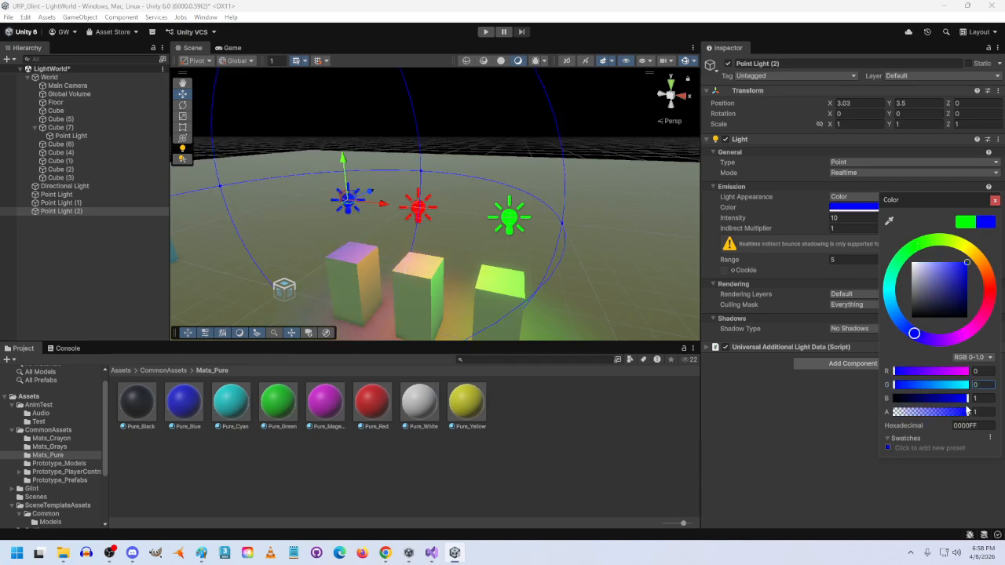
left_click_drag(496, 279, 524, 292, "alt")
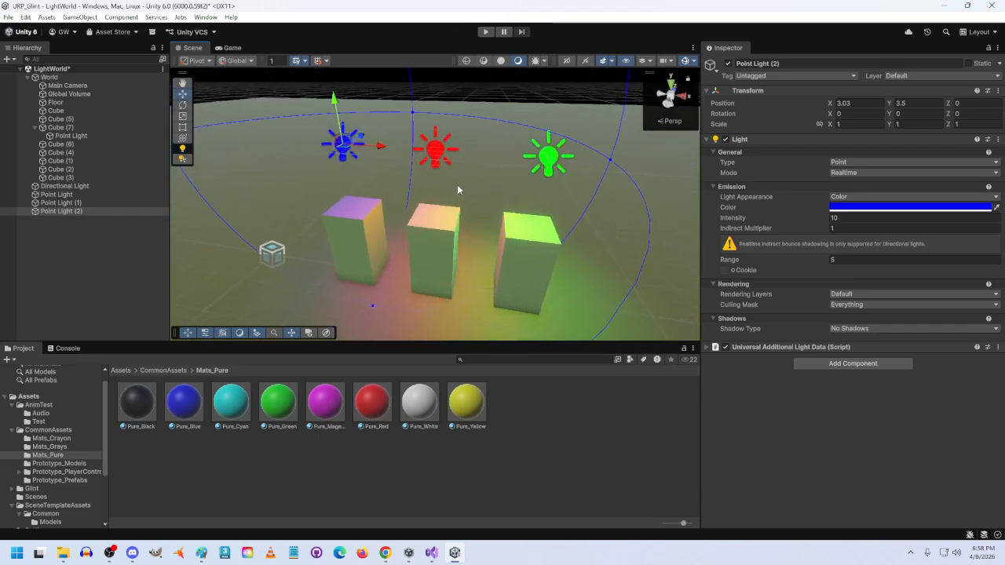
Select the red, green and blue point lights together and reduce their Range to 2 and further to 1.
left_click(437, 154)
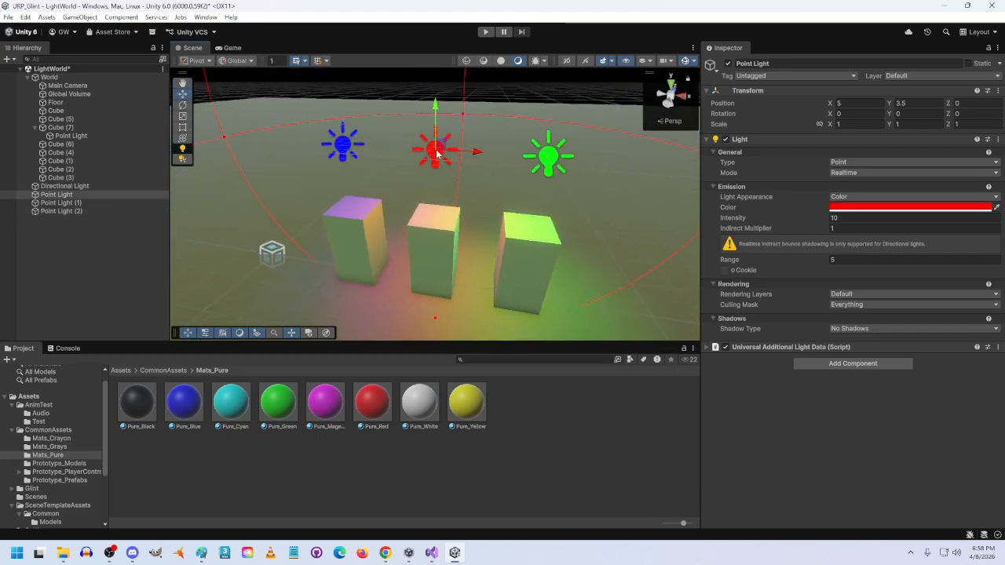
left_click(549, 157, "shift")
left_click(333, 155, "shift")
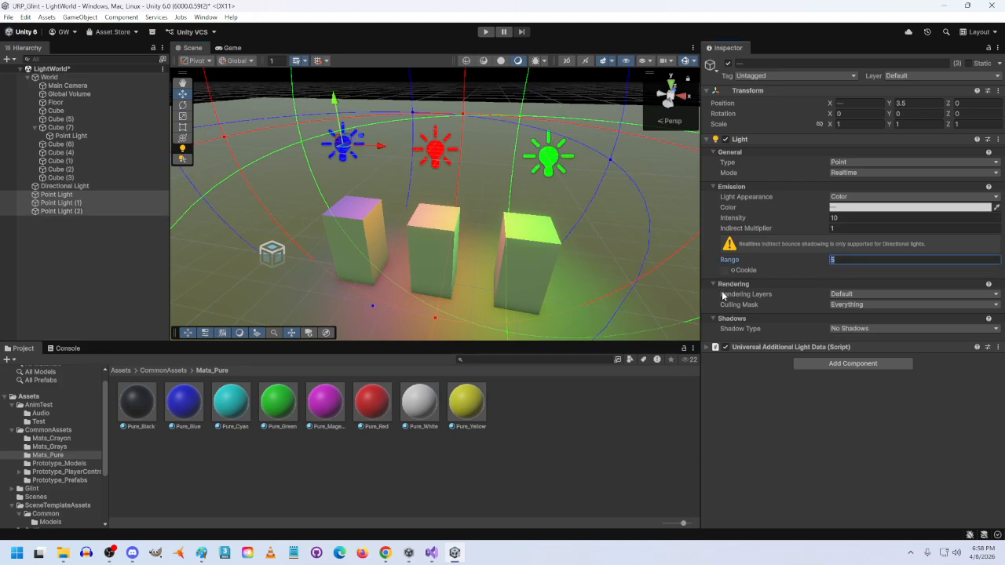
type("2")
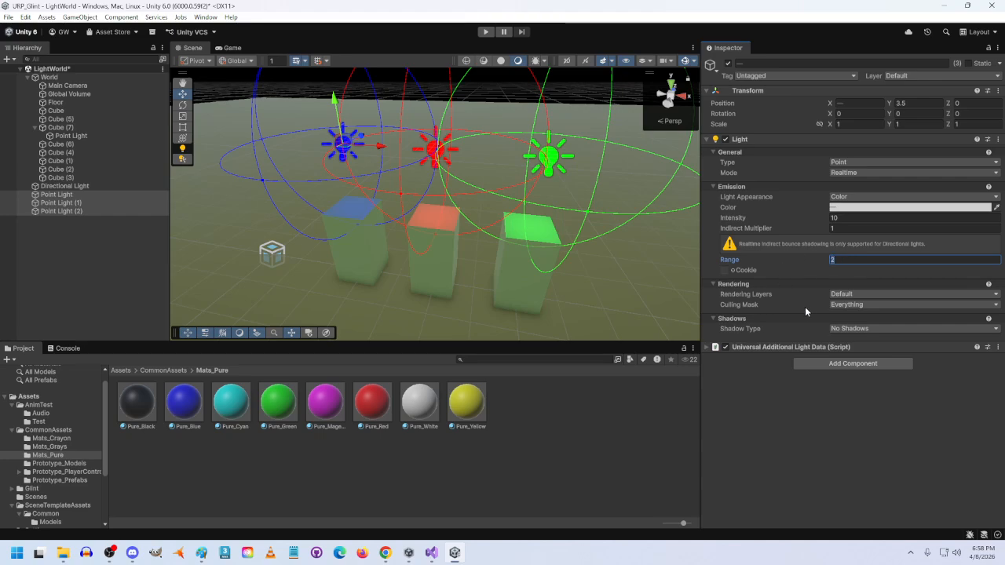
key("BackSpace")
type("1")
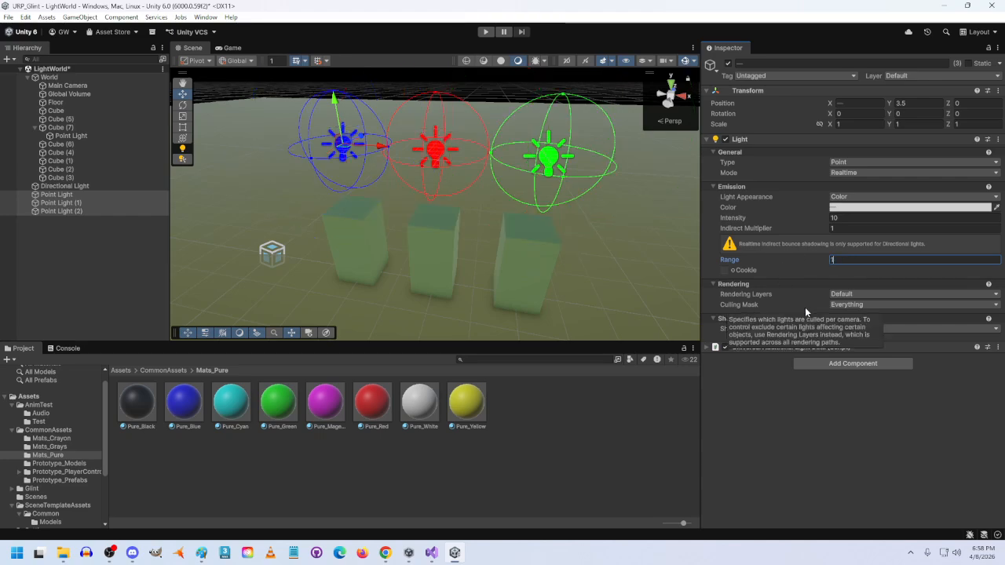
Lower the three colored point lights to Y 2.2 and set their Range to 0.5.
left_click(915, 104)
type("2")
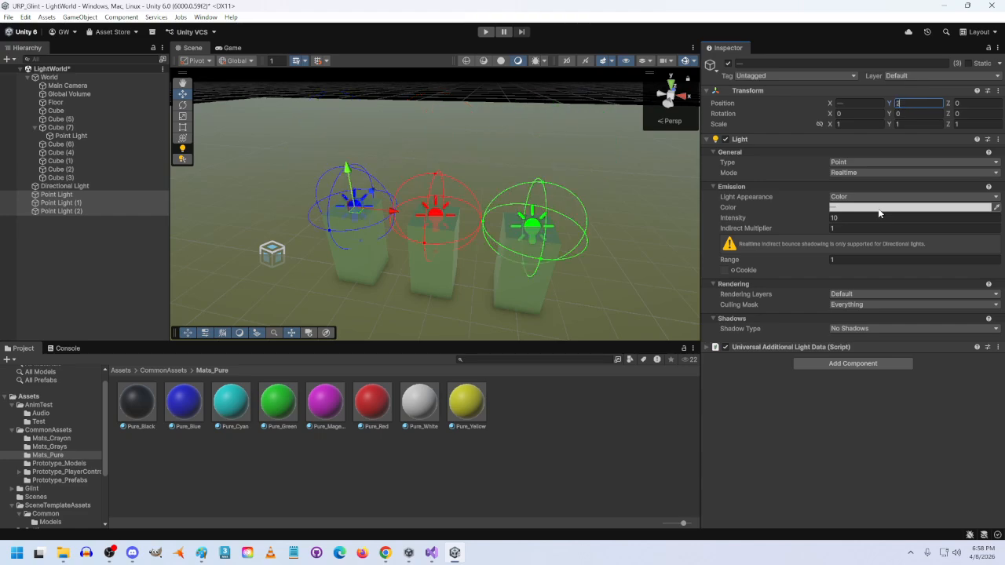
type(".")
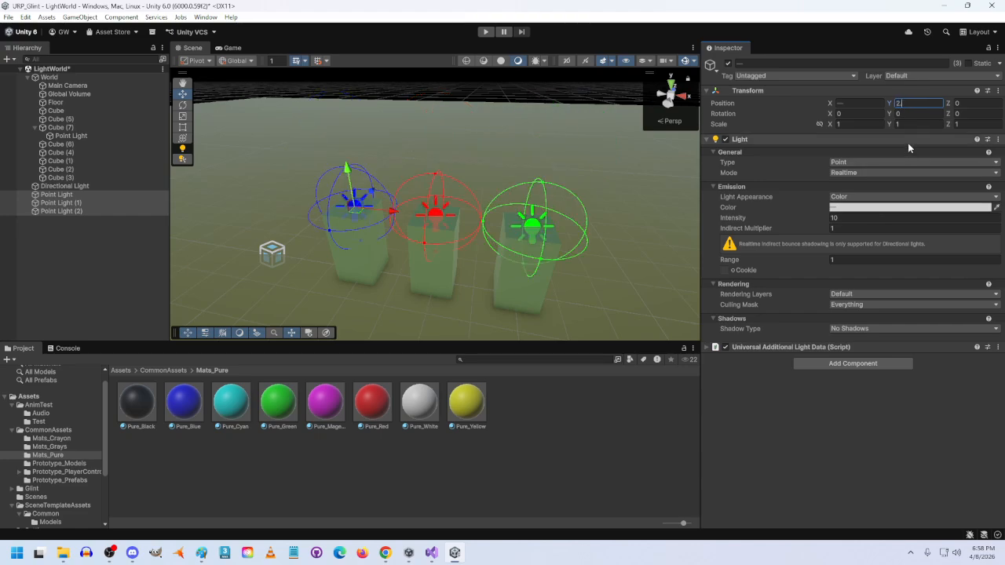
type("2")
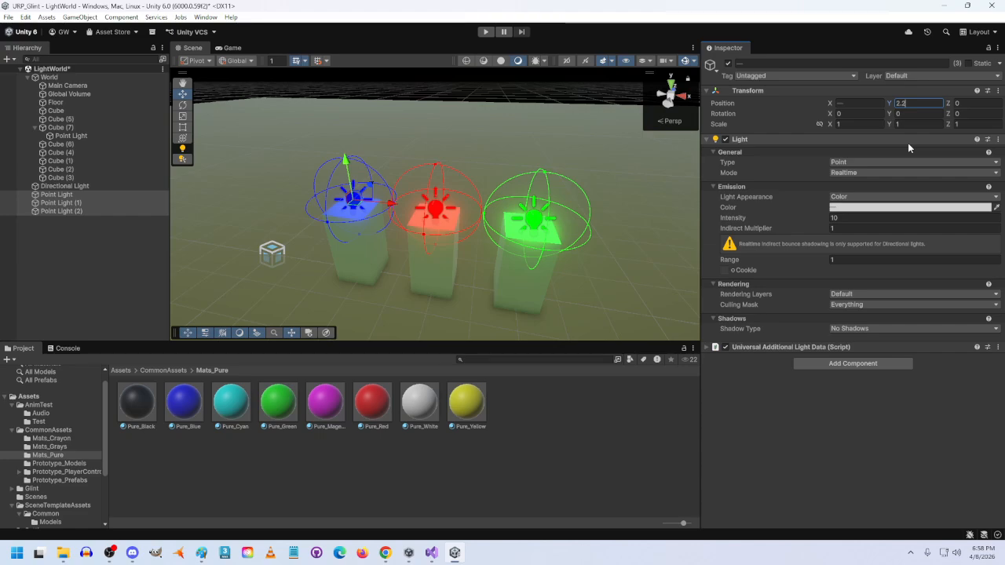
right_click_drag(403, 219, 448, 186)
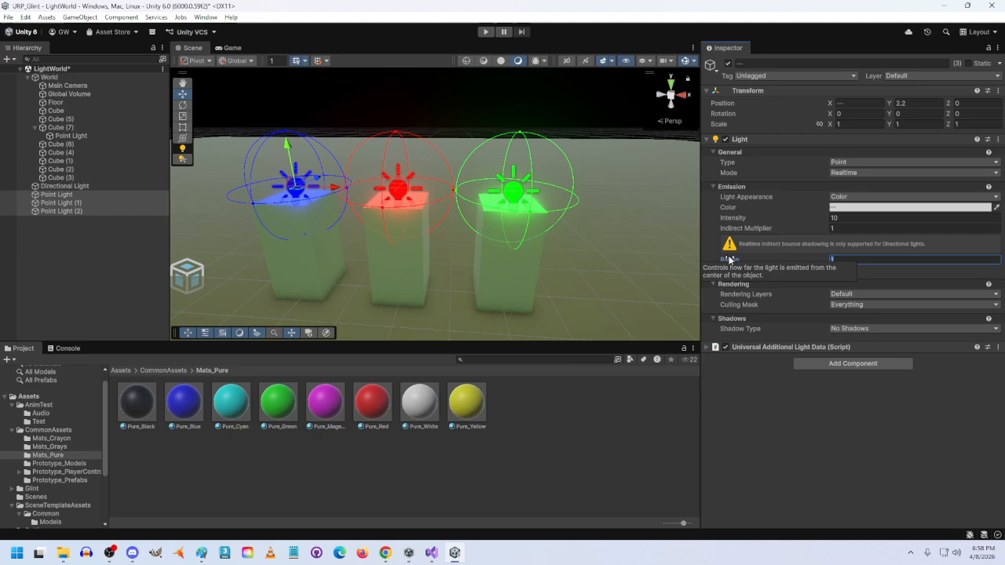
type("5")
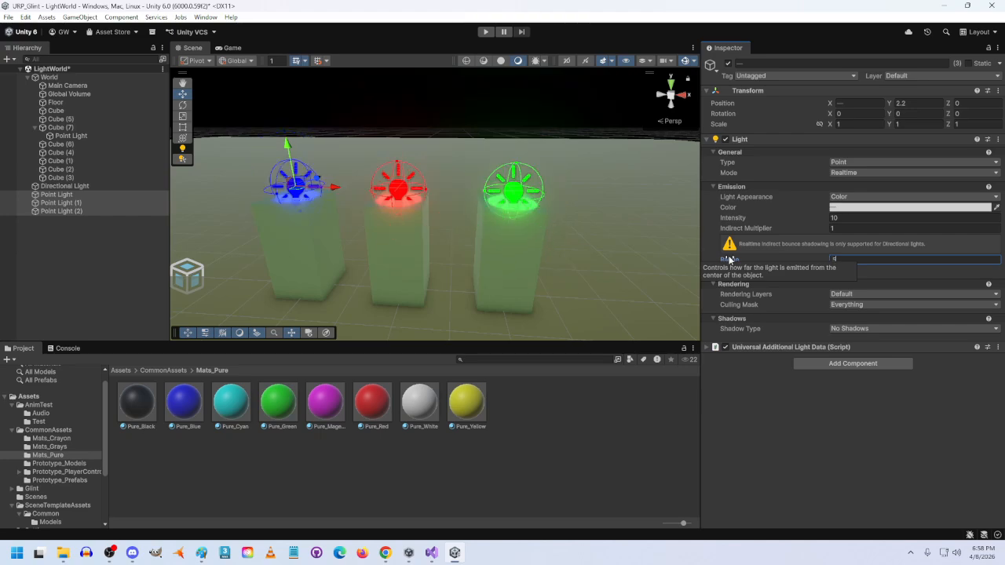
Set the X scale of the blue-green block spanning the top of the archway to 6.
right_click_drag(573, 256, 472, 219)
left_click(485, 149)
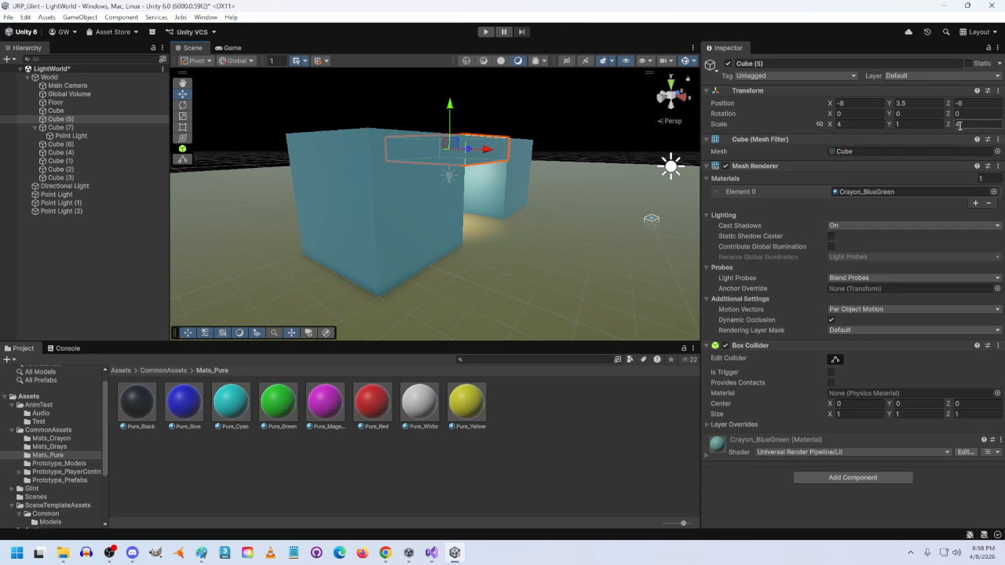
left_click(860, 125)
type("8")
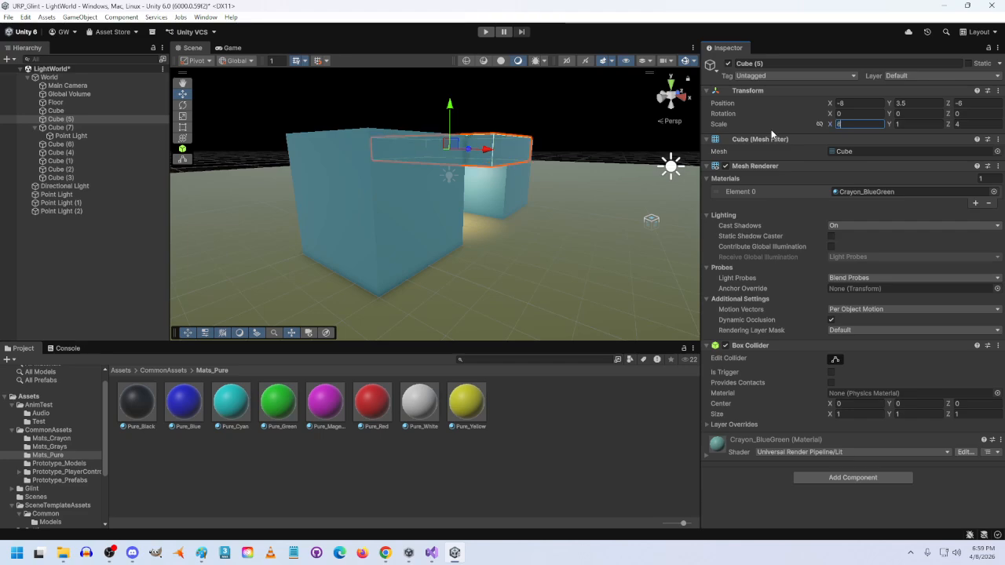
Create a cylinder as a child of the yellow ceiling fixture block and move it along X to about 2.388.
right_click_drag(595, 184, 531, 183)
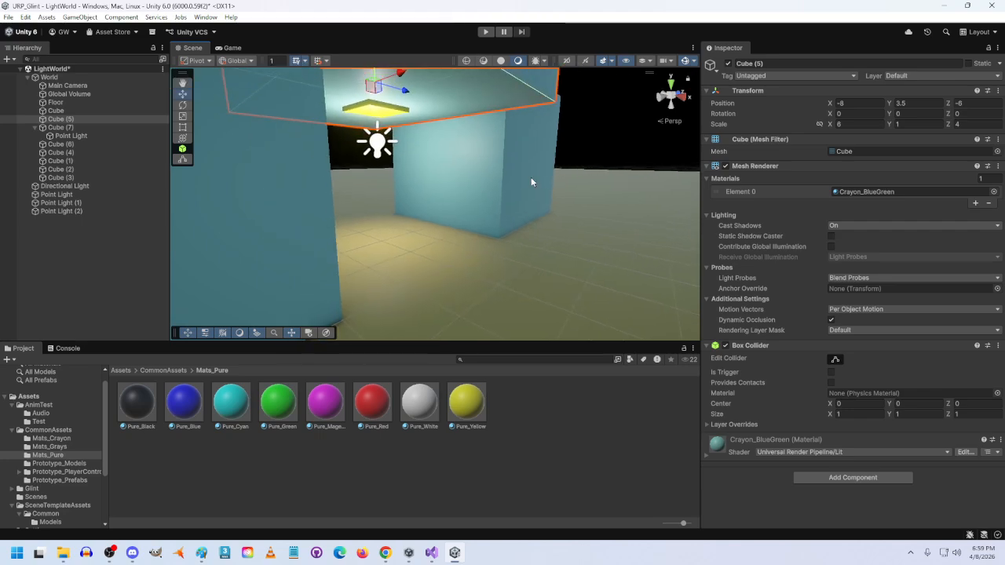
left_click(367, 113)
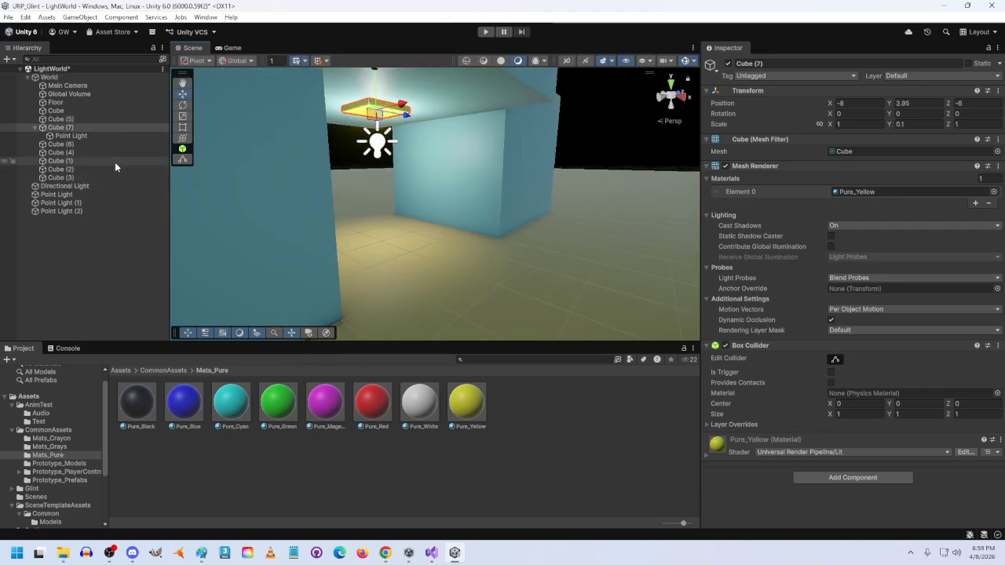
right_click(55, 128)
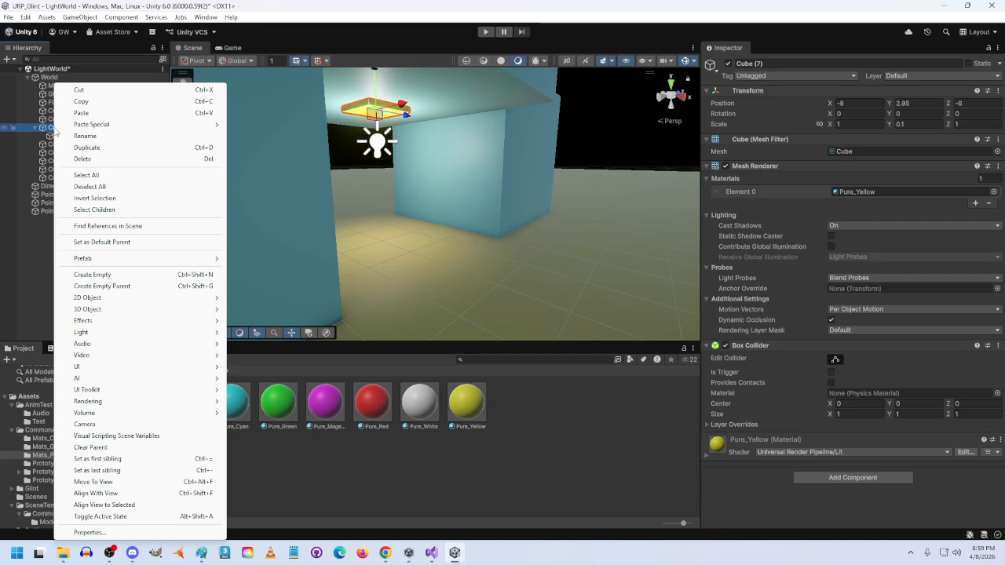
mouse_move(108, 312)
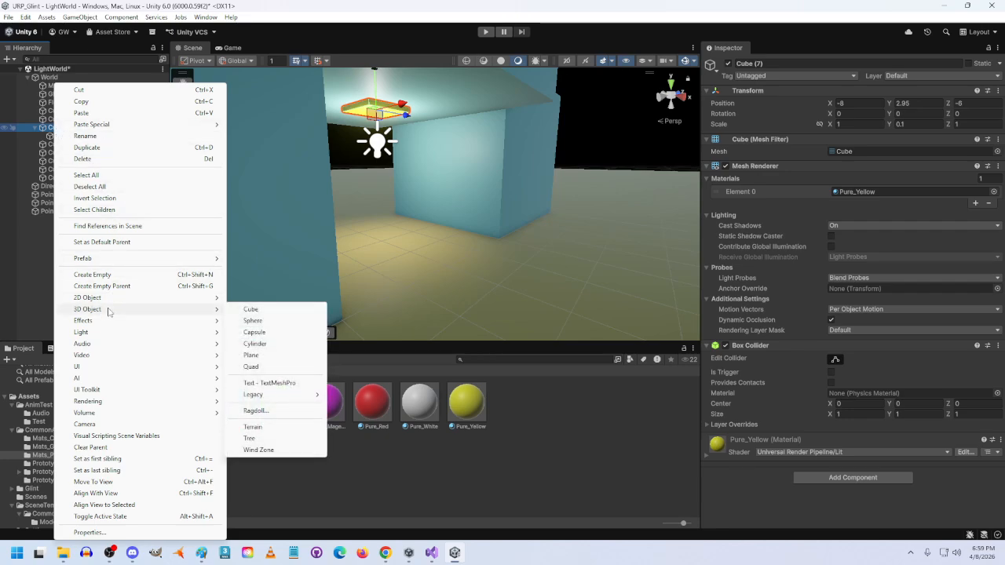
left_click(260, 344)
left_click_drag(401, 106, 502, 91)
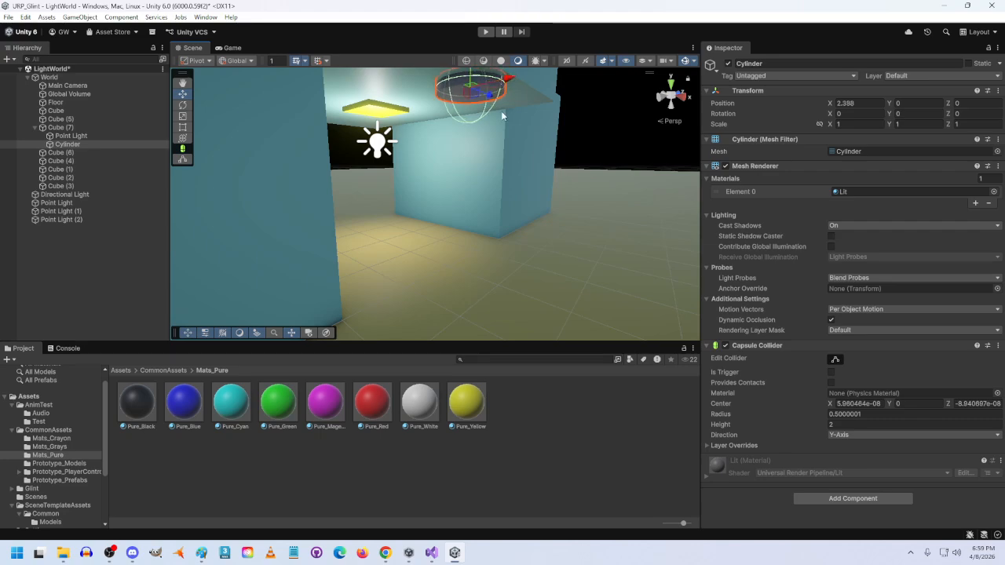
Reparent the new cylinder from the fixture block directly to the World object.
right_click_drag(497, 107, 440, 227)
scroll(442, 227, "down", 5)
left_click(63, 146)
left_click_drag(83, 87, 82, 82)
Set the cylinder's X and Z scale to 0.5.
right_click_drag(510, 228, 823, 136)
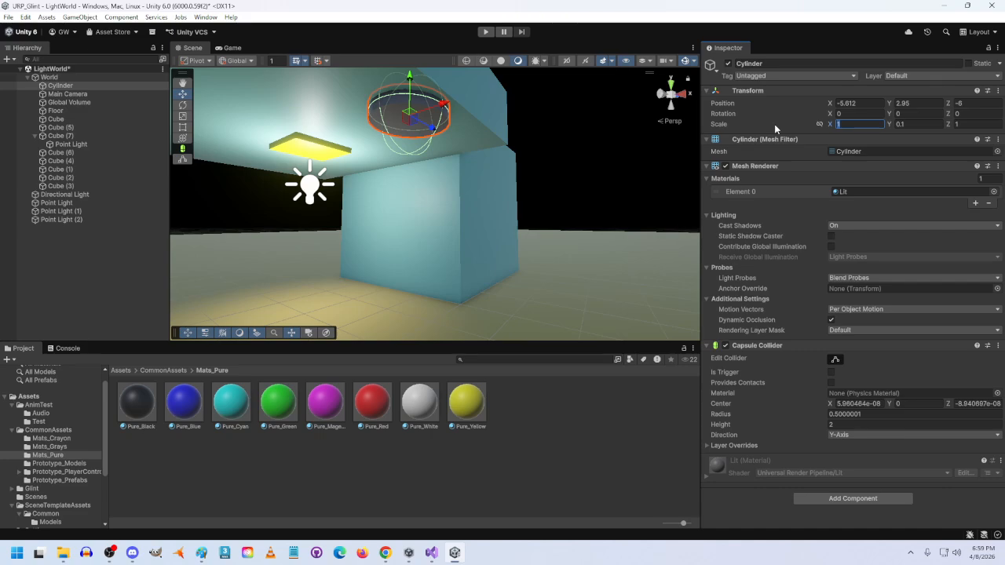
type("3")
key("Tab")
key("Tab")
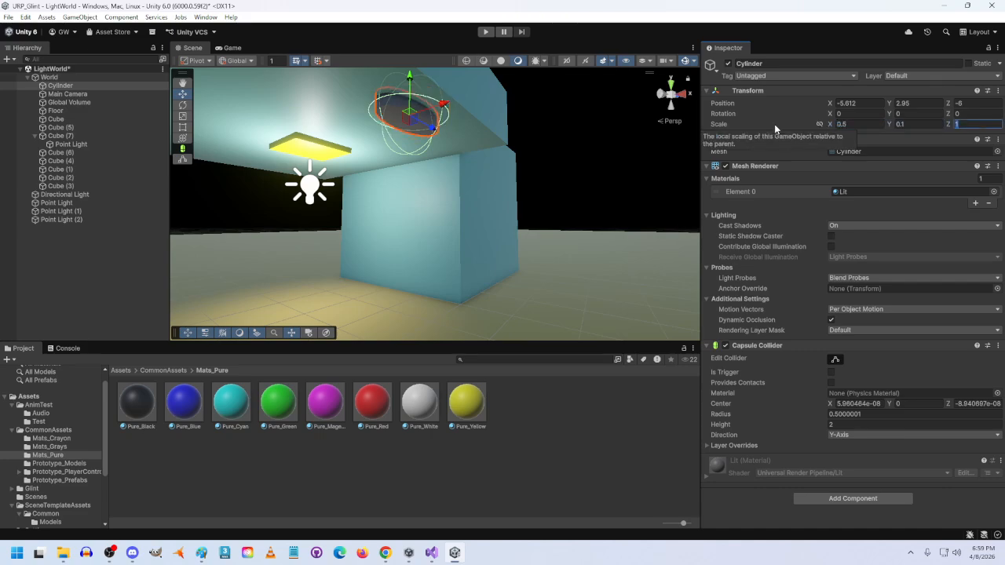
type(".5")
Position the cylinder against the archway ceiling at Y 3 and X -5.4.
right_click_drag(488, 174, 444, 171)
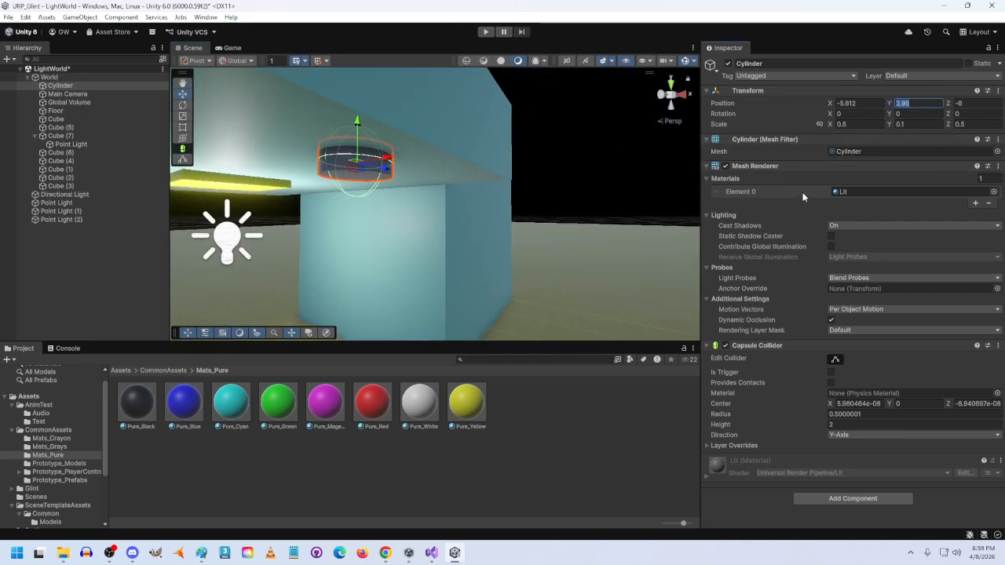
type("3")
key("Return")
right_click_drag(414, 199, 471, 181)
left_click(846, 103)
type("-5.4")
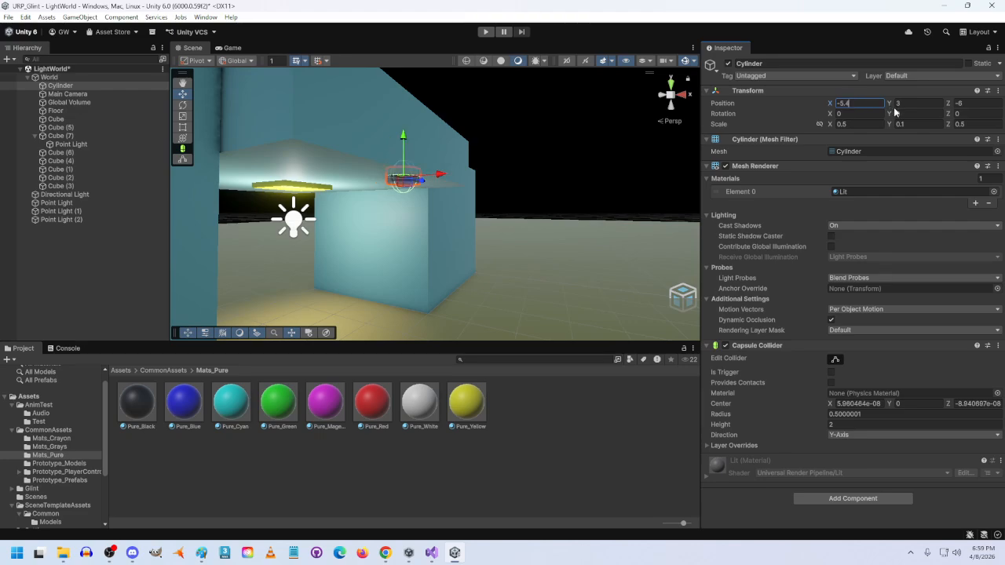
Add a Spot Light as a child of the cylinder.
key("w")
right_click_drag(550, 252, 437, 181)
key("d")
key("d")
key("s")
key("w")
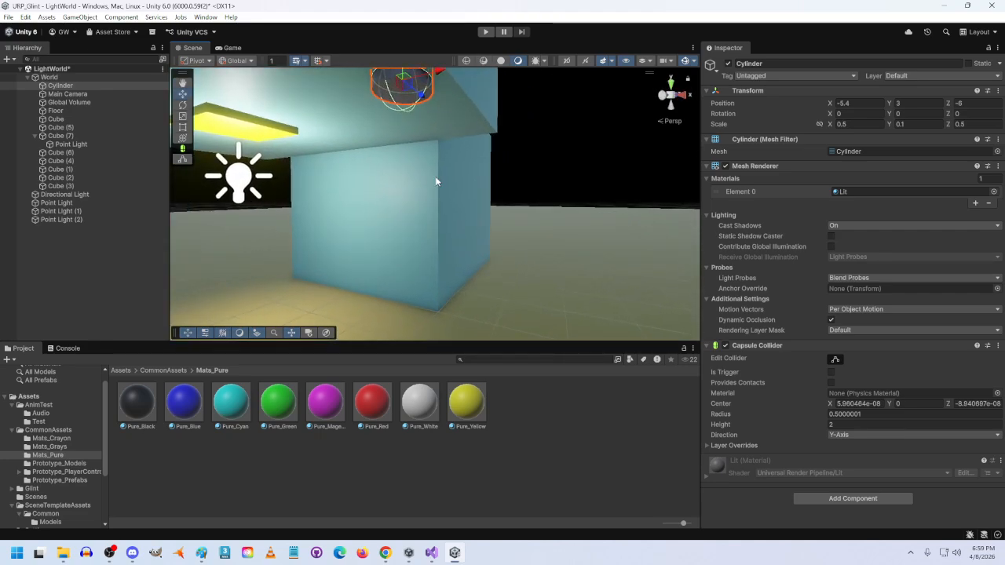
right_click(63, 85)
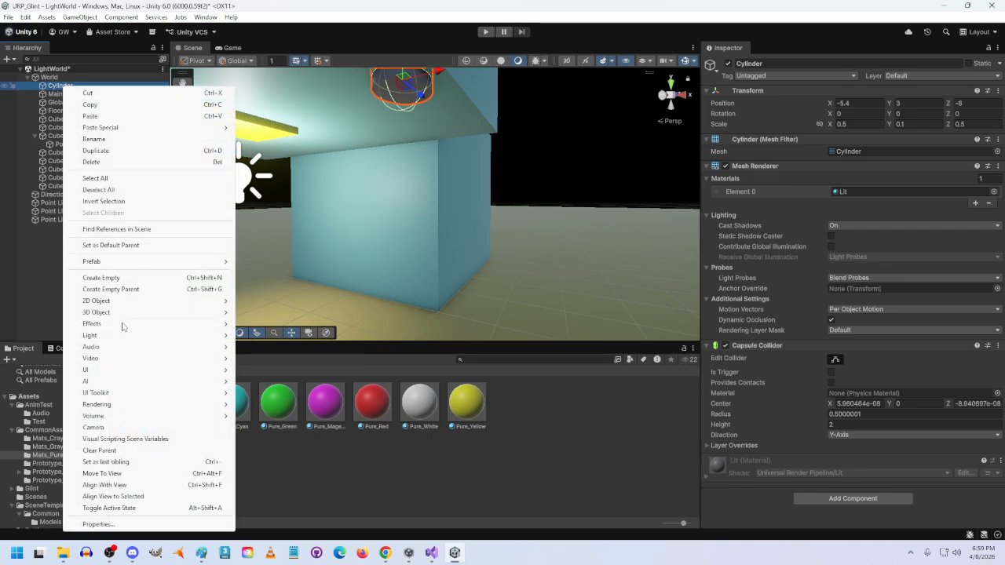
mouse_move(102, 338)
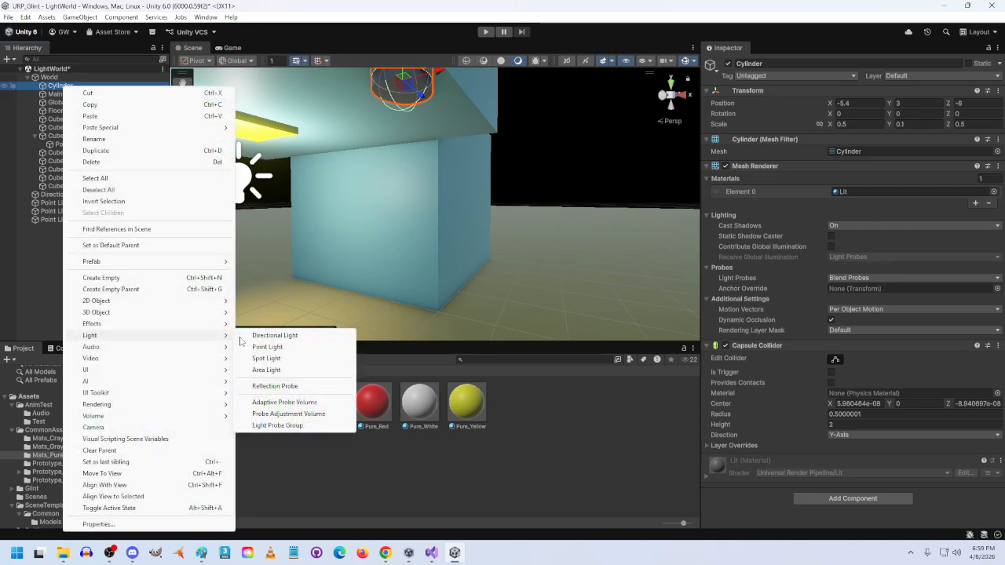
left_click(274, 361)
Switch to the Rotate tool and aim the spot light straight down with an X rotation of 90.
left_click_drag(461, 260, 427, 183, "alt")
key("a")
right_click_drag(428, 182, 357, 243)
key("w")
key("d")
key("s")
key("w")
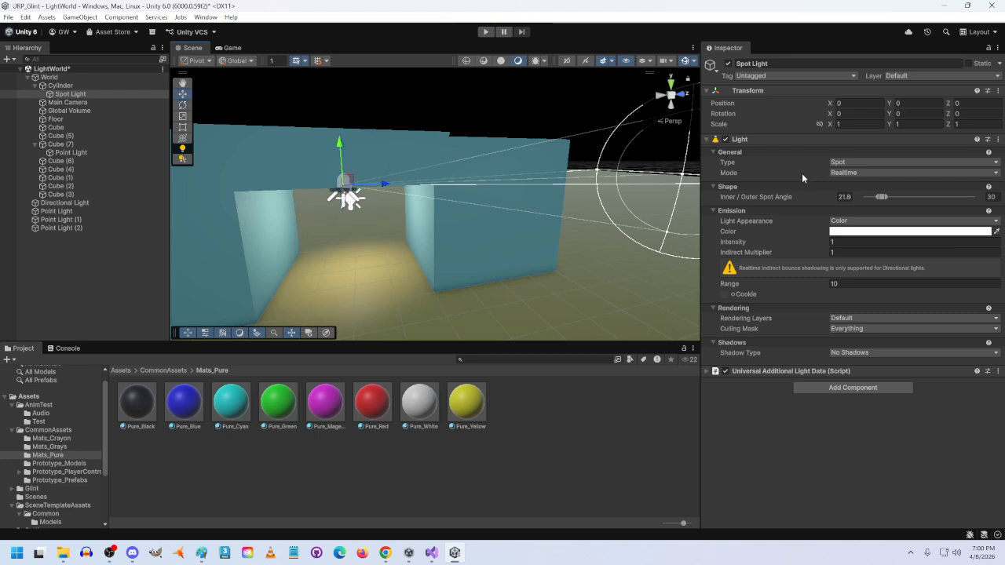
key("r")
key("w")
key("r")
key("q")
key("w")
key("e")
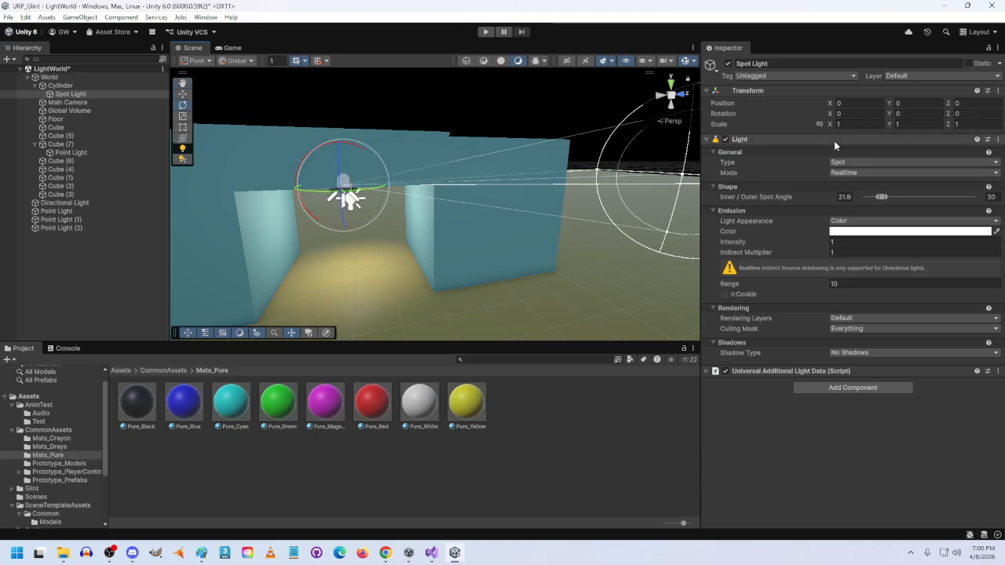
right_click_drag(393, 162, 422, 220)
key("s")
key("w")
left_click(848, 114)
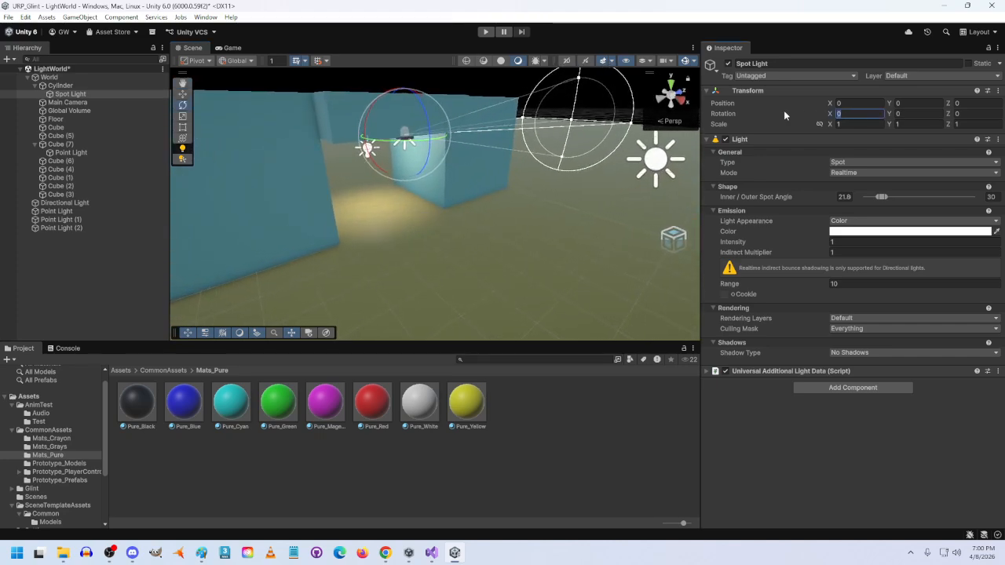
type("90")
Change the spot light's color to red, about FF0404, and set its Intensity to 20.
right_click_drag(585, 185, 602, 265)
key("w")
key("s")
left_click(844, 231)
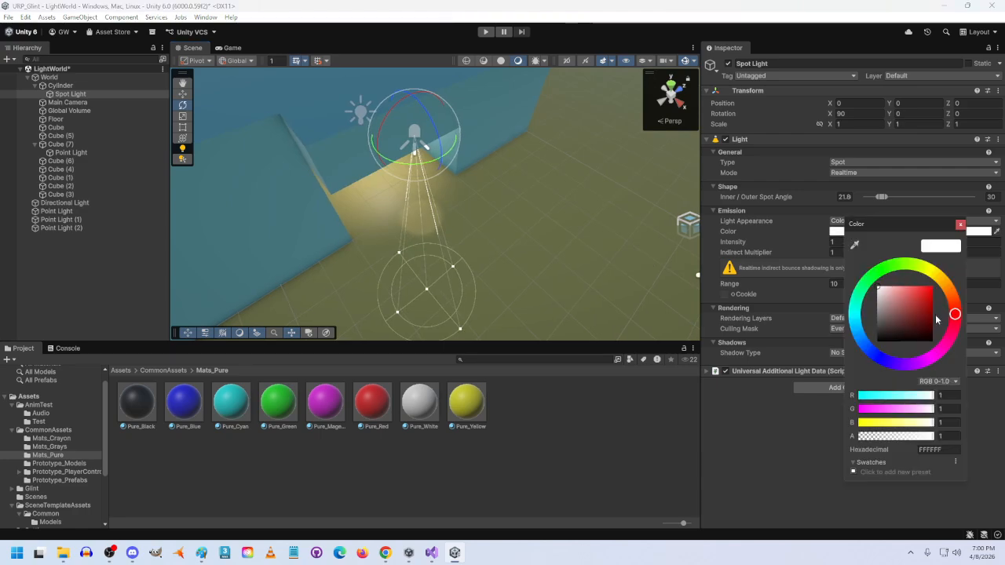
left_click_drag(940, 320, 933, 284)
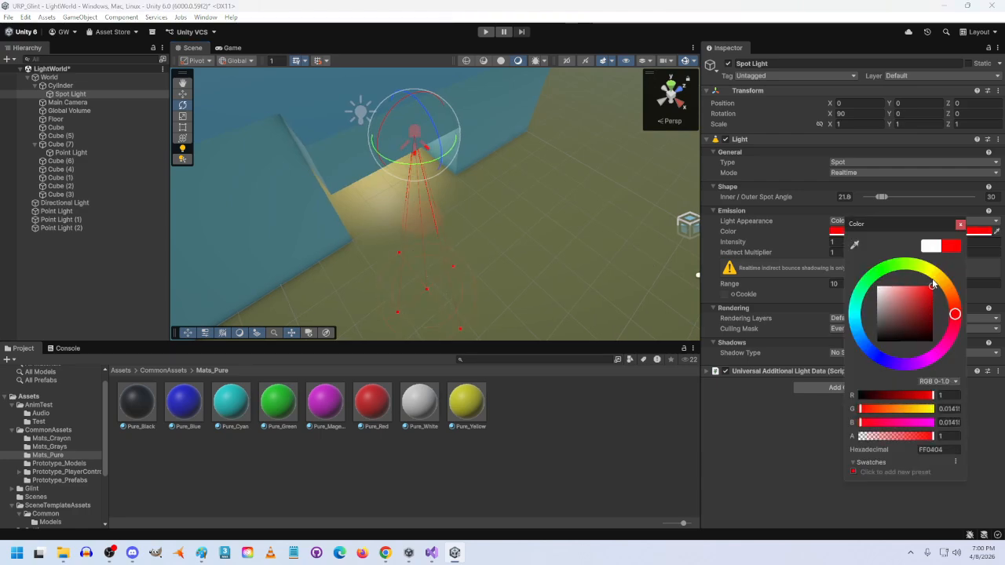
left_click(811, 253)
left_click(850, 243)
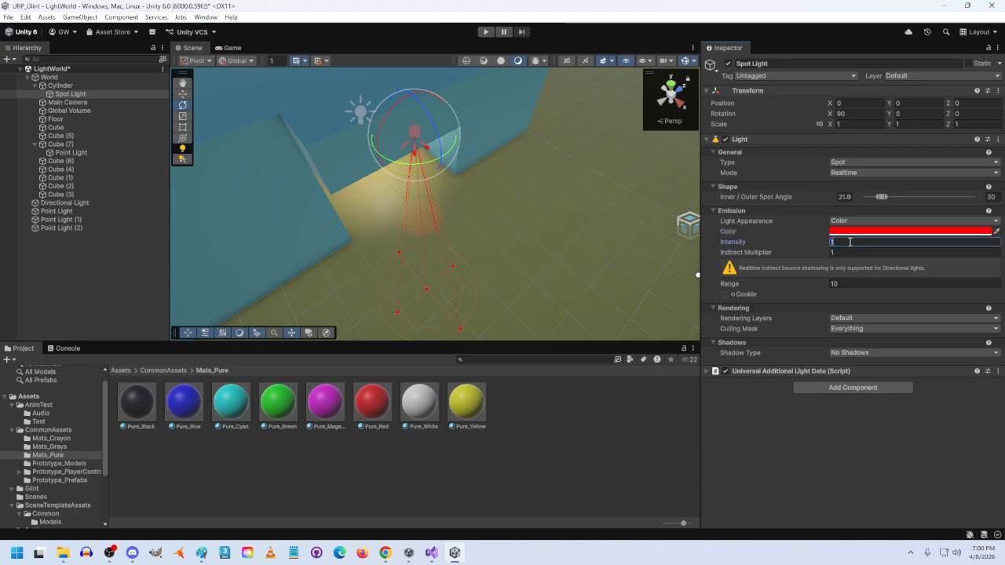
type("20")
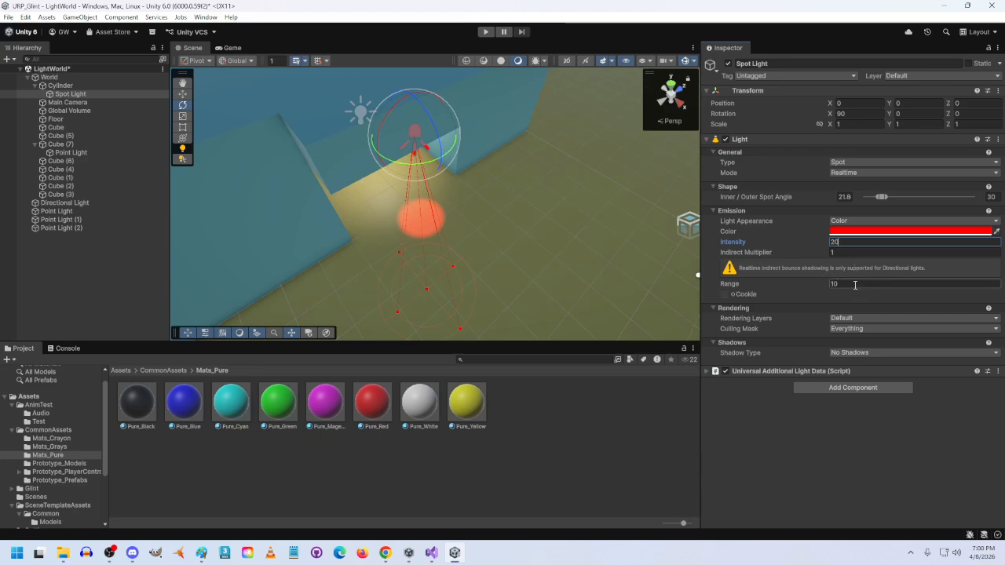
Reselect the spot light, try an Intensity of 4 for comparison, and return it to 20.
left_click(365, 131)
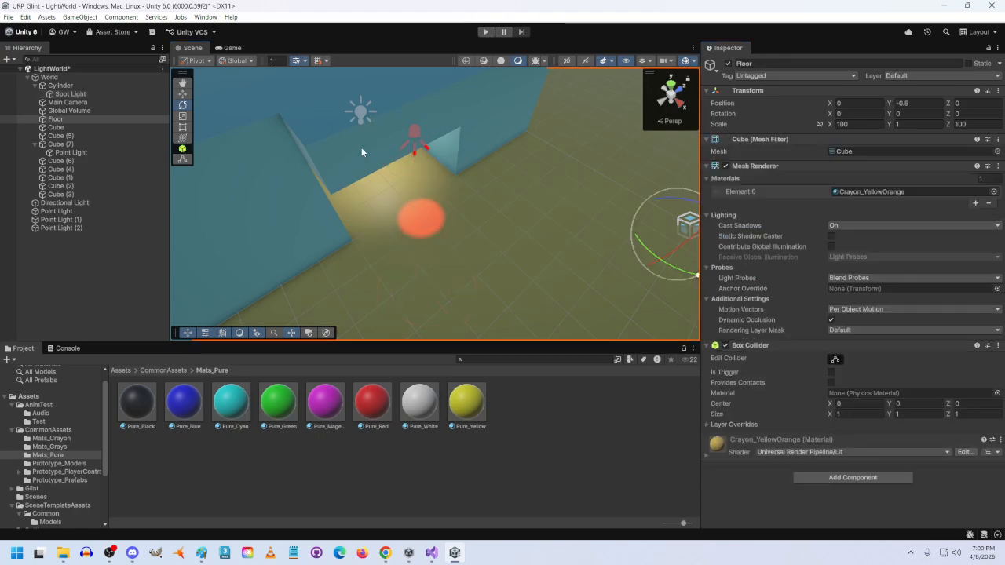
left_click(362, 147)
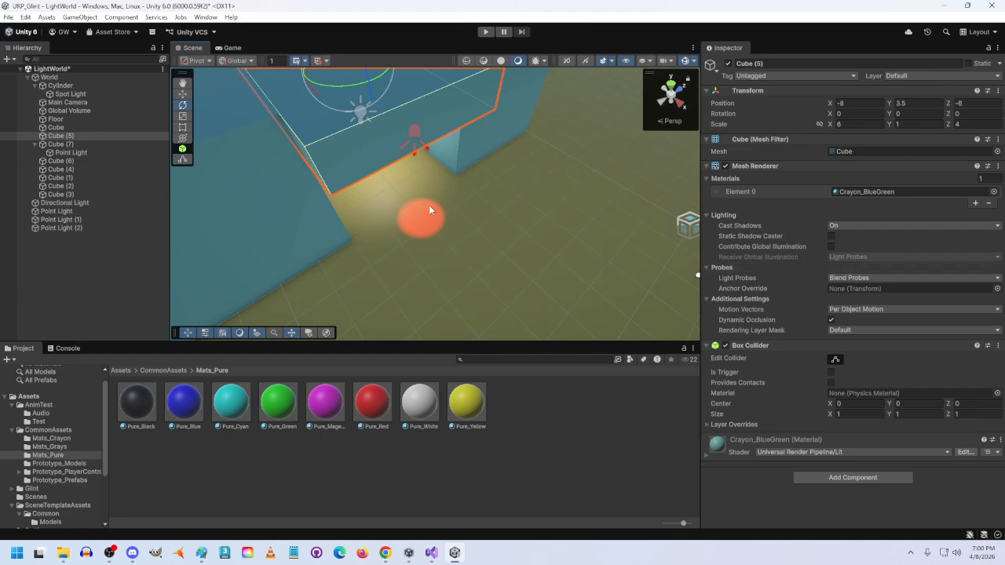
left_click(459, 235)
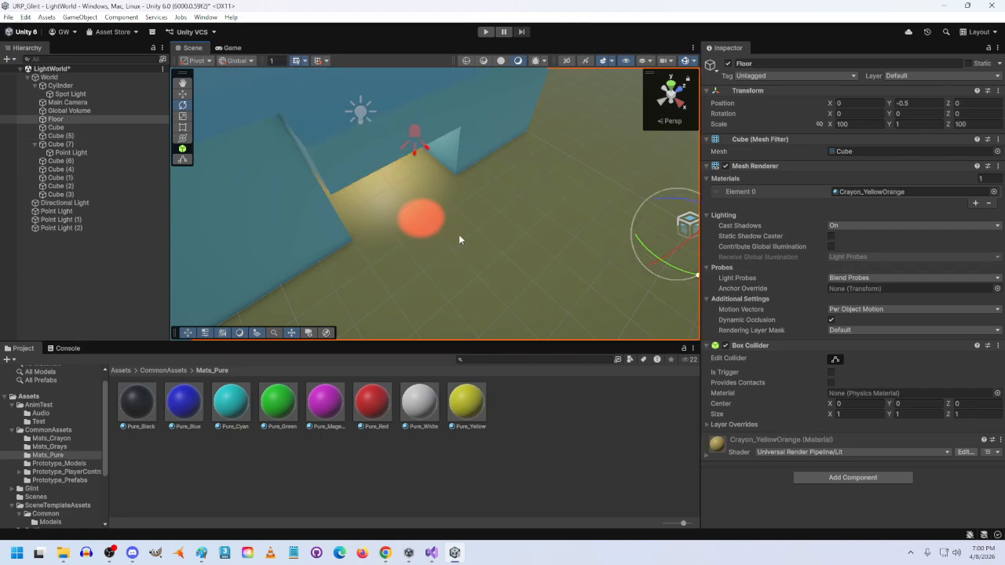
left_click(414, 145)
left_click(715, 241)
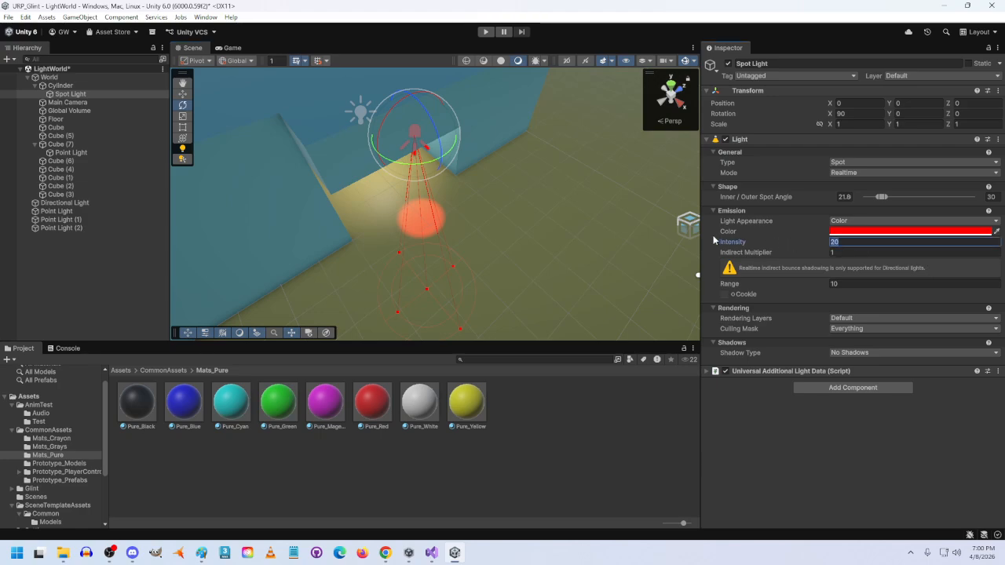
type("4")
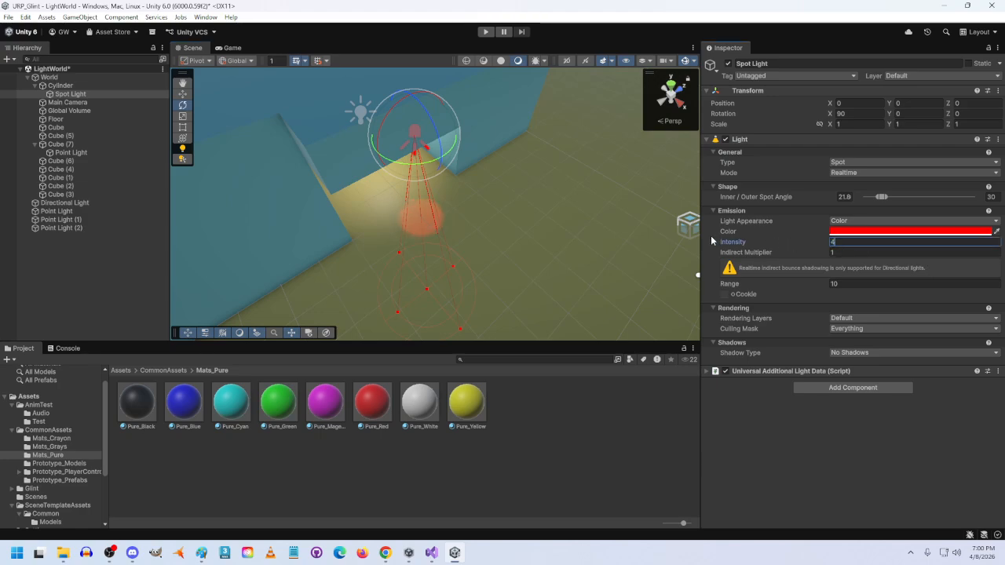
key("BackSpace")
type("20")
Set the spot light's Range to 4 and inspect the red pool on the floor up close.
left_click(848, 286)
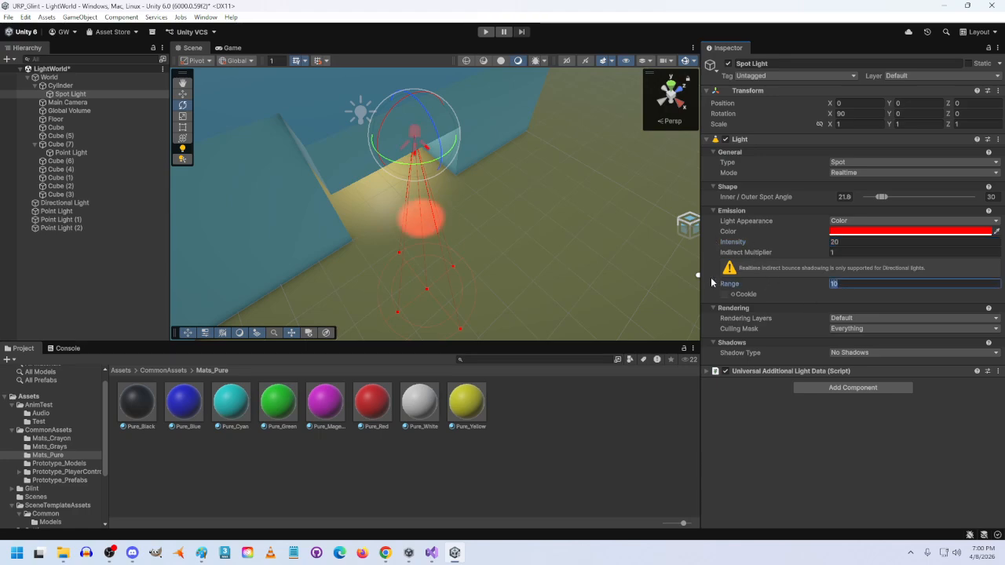
right_click_drag(471, 227, 430, 207)
key("w")
left_click_drag(444, 193, 444, 212, "alt")
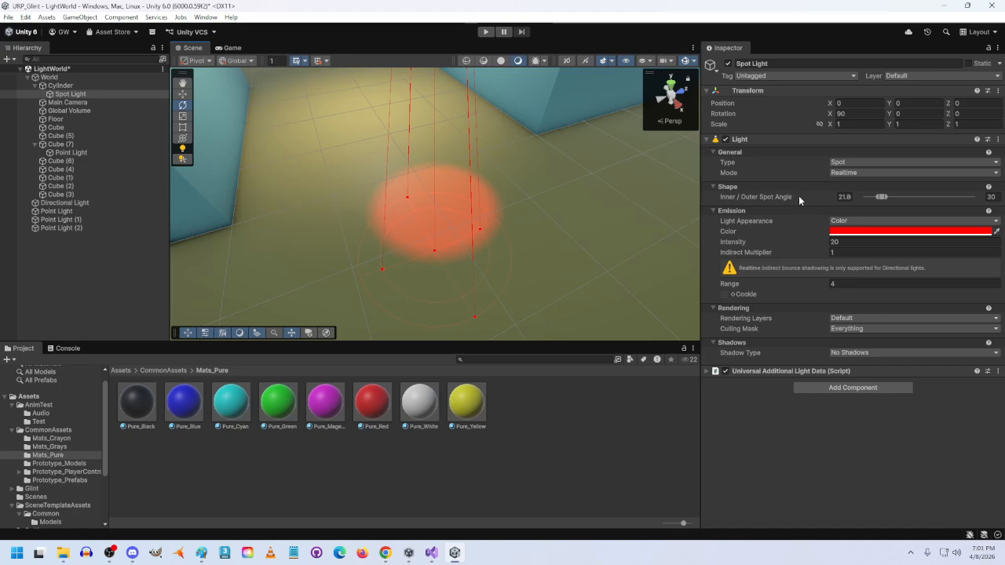
Set the spot light's inner spot angle to 15 and its outer spot angle to 120.
left_click(840, 197)
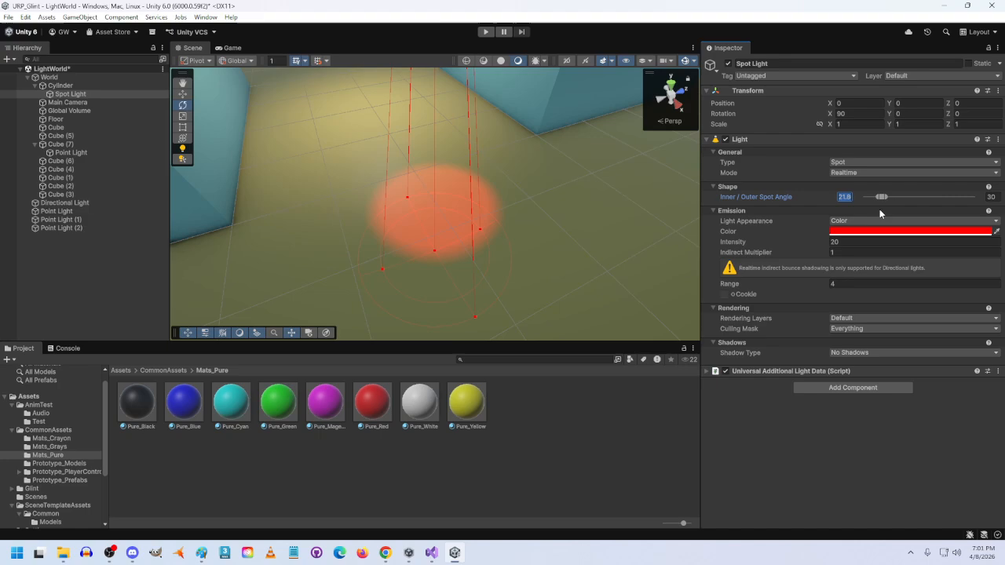
type("15")
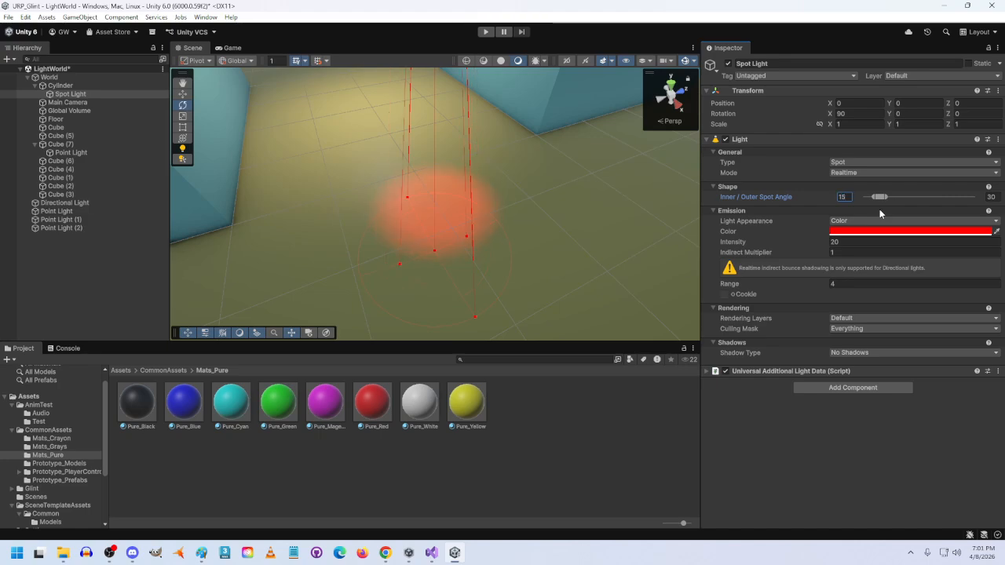
key("Tab")
type("120")
key("Return")
Set the spot light's Range to 10.
right_click_drag(587, 209, 558, 184)
key("s")
key("d")
key("a")
left_click_drag(850, 285, 809, 286)
type("10")
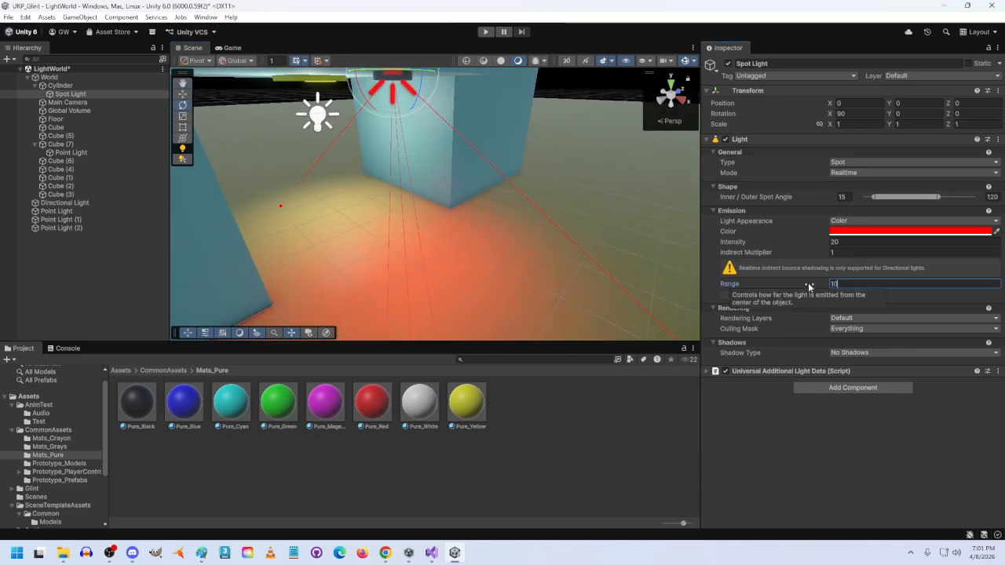
Reduce the spot light's inner spot angle to 10.
right_click_drag(655, 260, 464, 288)
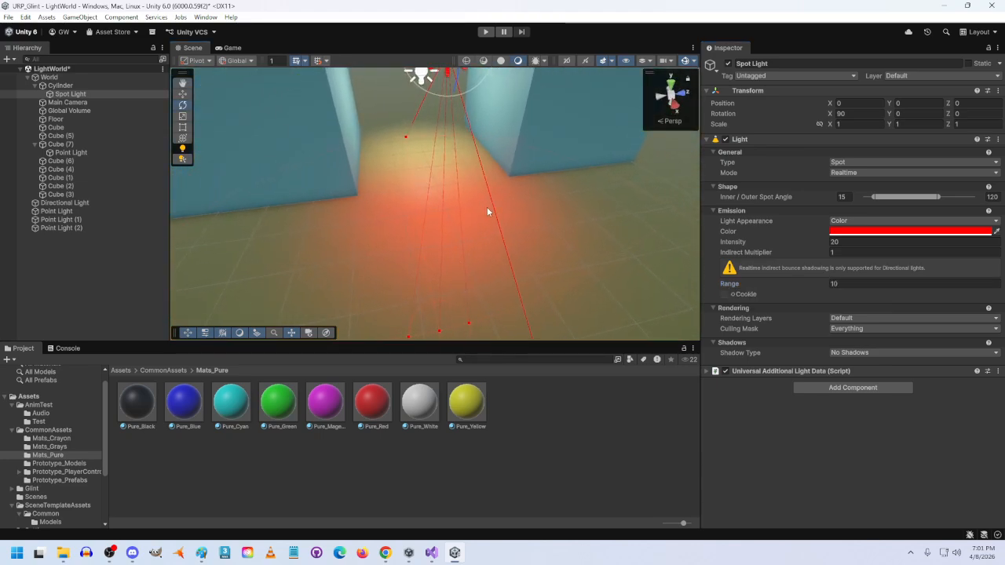
left_click(846, 196)
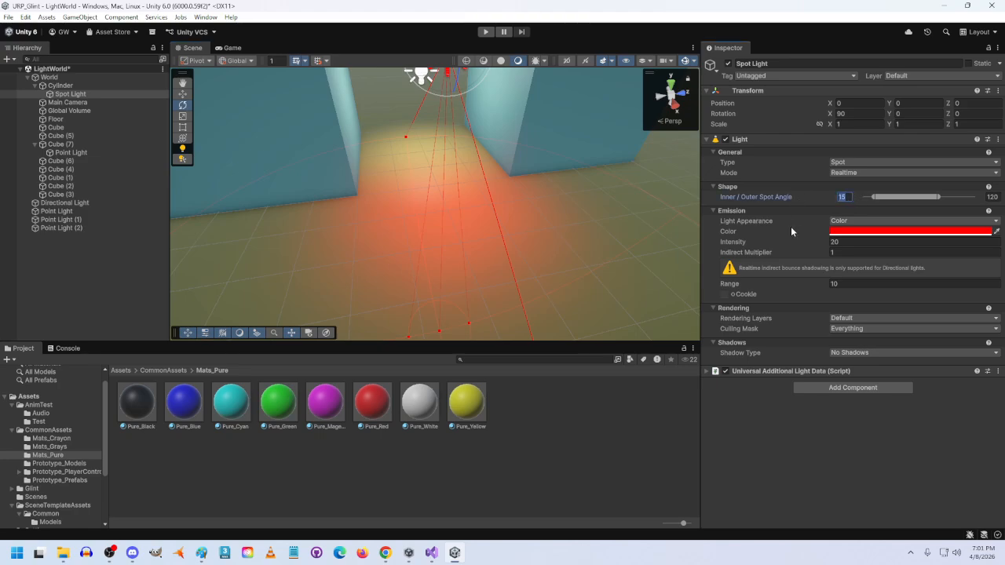
type("10")
right_click_drag(494, 278, 595, 194)
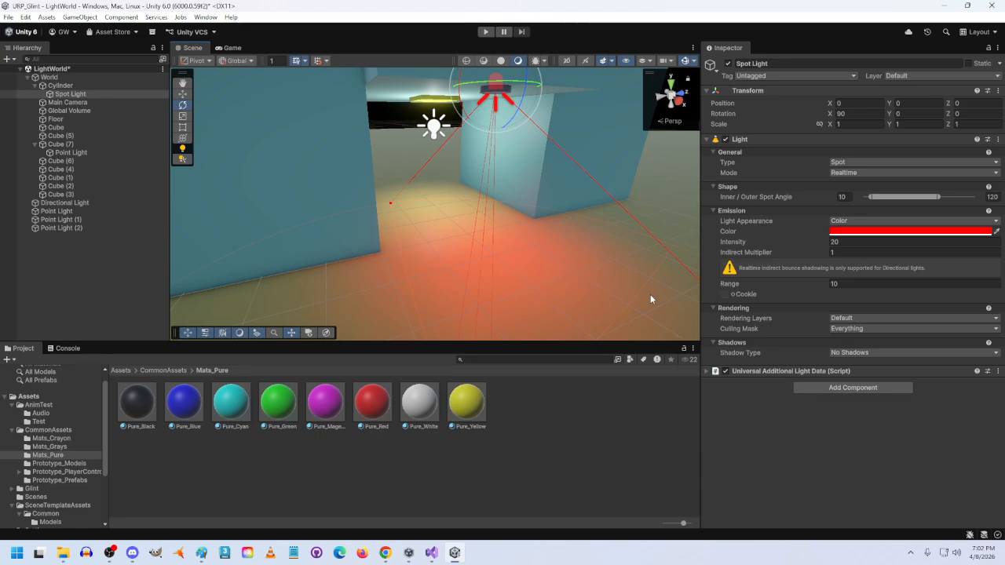
Lower the spot light beneath its cylinder, trying a Y position of -0.5 before setting it to -1.
right_click_drag(650, 294, 534, 112)
key("s")
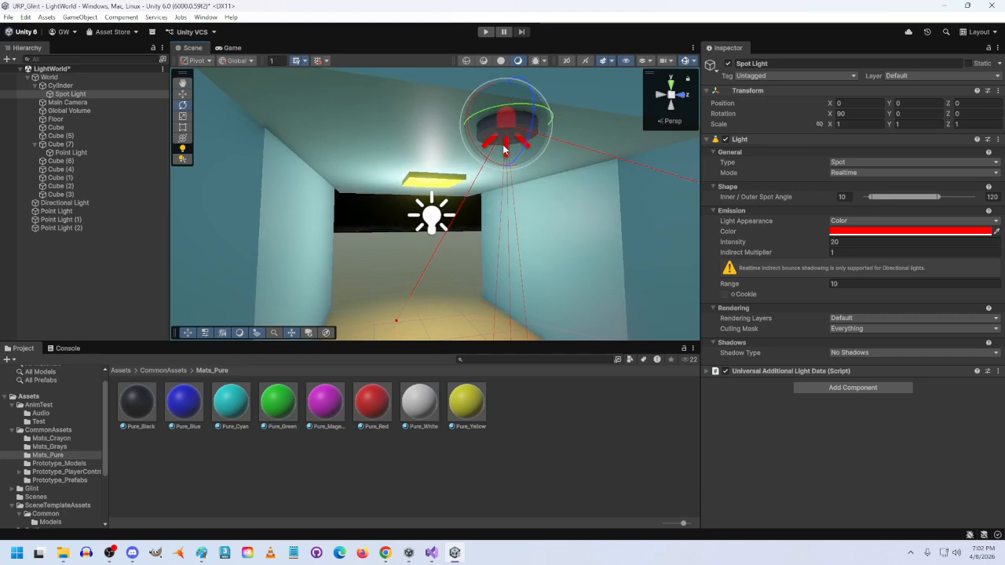
left_click(899, 103)
type("-.5")
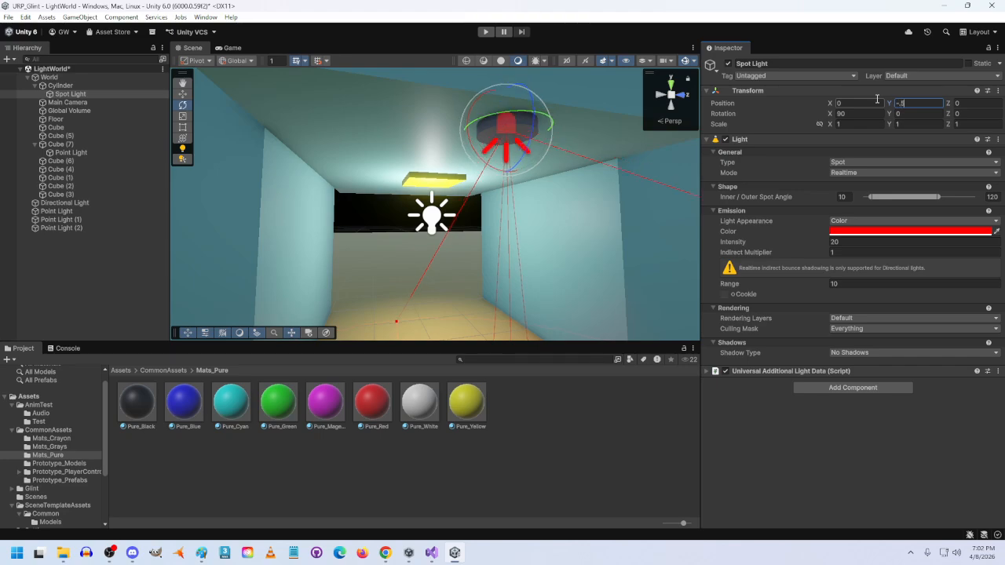
key("BackSpace")
key("BackSpace")
type("1")
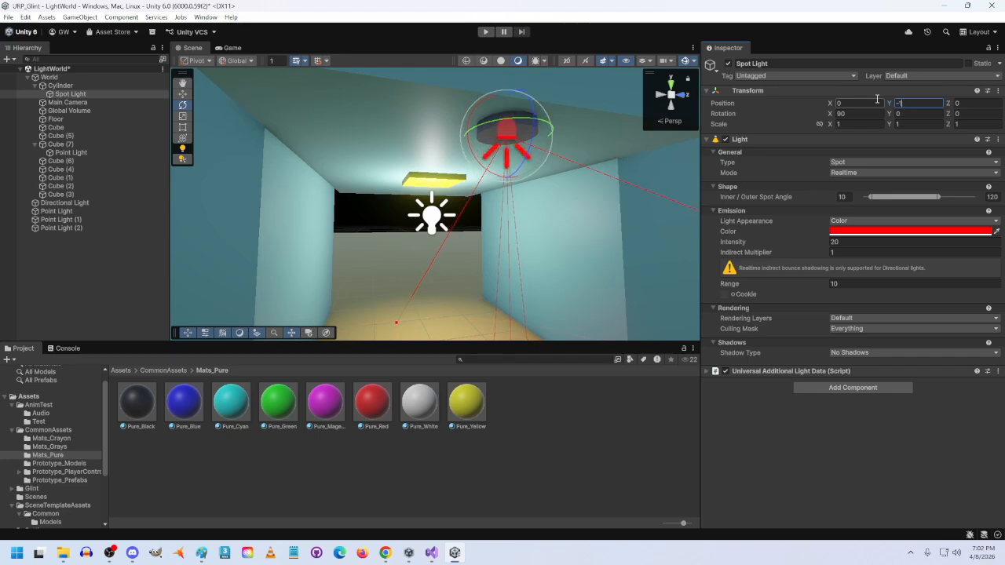
Lower the spot light further below its cylinder to a Y position of about -1.77.
right_click_drag(668, 207, 552, 186)
key("w")
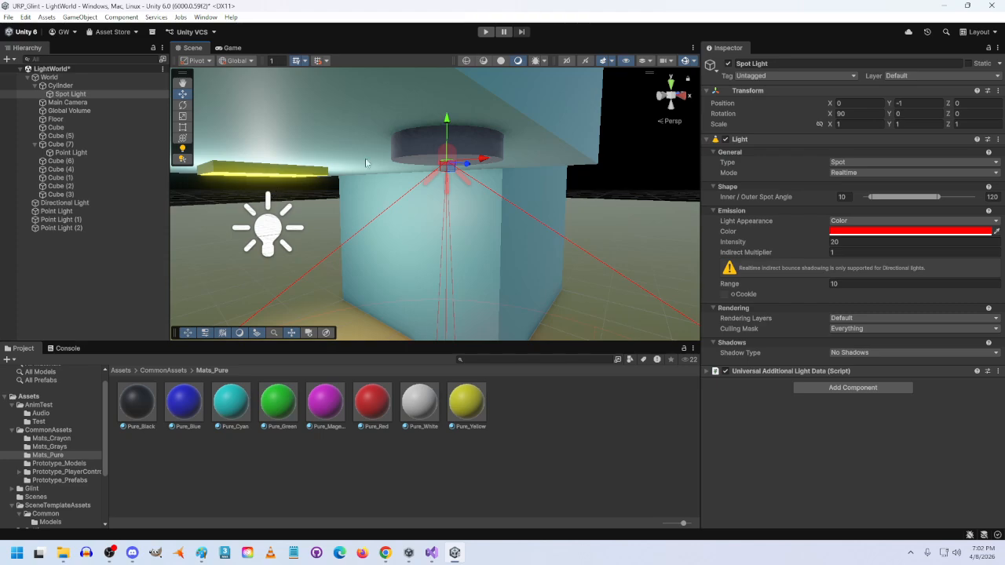
left_click_drag(447, 118, 446, 139)
right_click_drag(481, 175, 504, 309)
key("a")
key("w")
key("s")
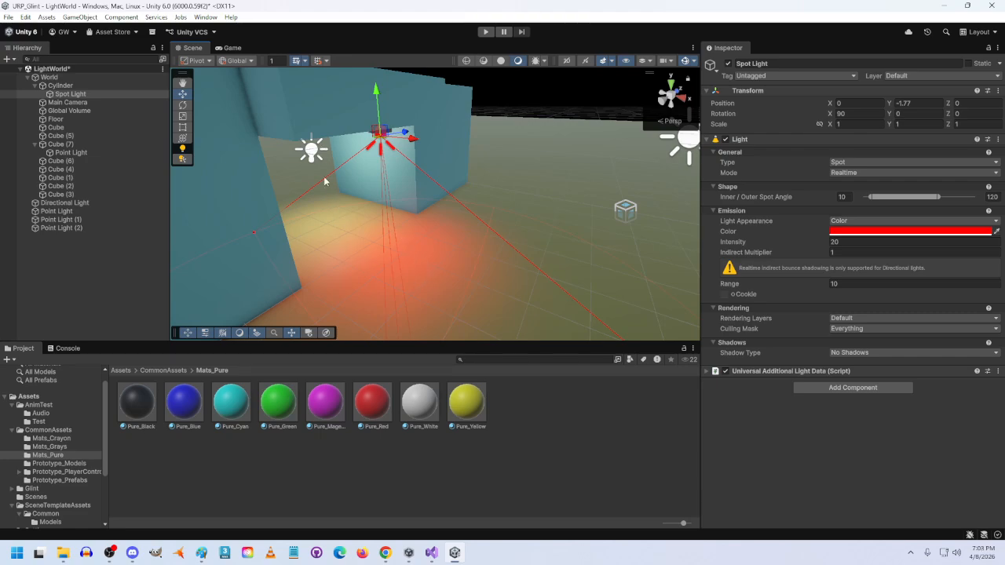
Set the intensity of the point light under the archway to 1.
left_click(312, 150)
left_click(848, 218)
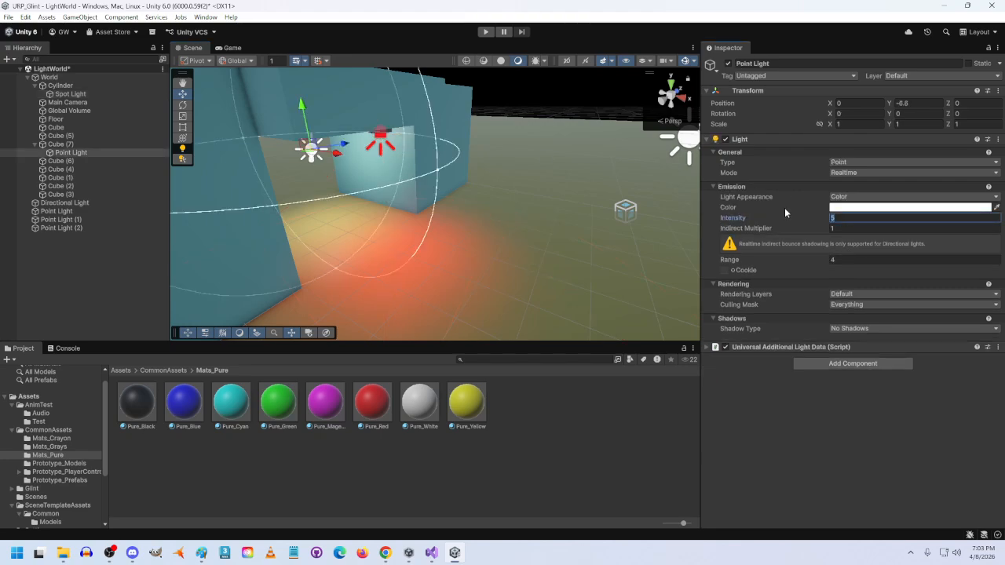
key("BackSpace")
type("1")
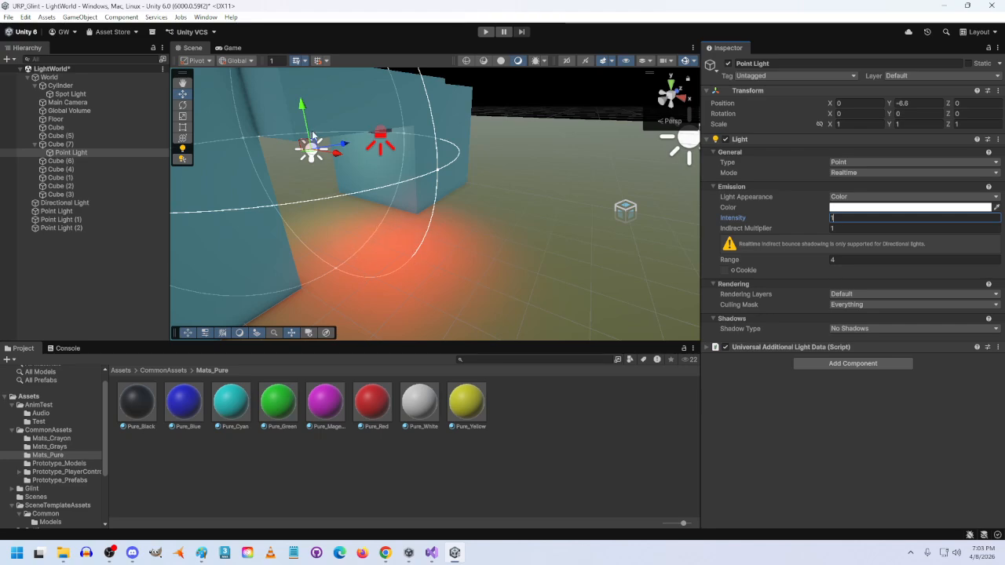
mouse_move(444, 252)
left_mouse_down("alt")
mouse_move(392, 243)
mouse_move(414, 251)
mouse_move(421, 291)
mouse_move(435, 299)
mouse_move(455, 262)
mouse_move(435, 254)
mouse_move(460, 252)
left_mouse_up("alt")
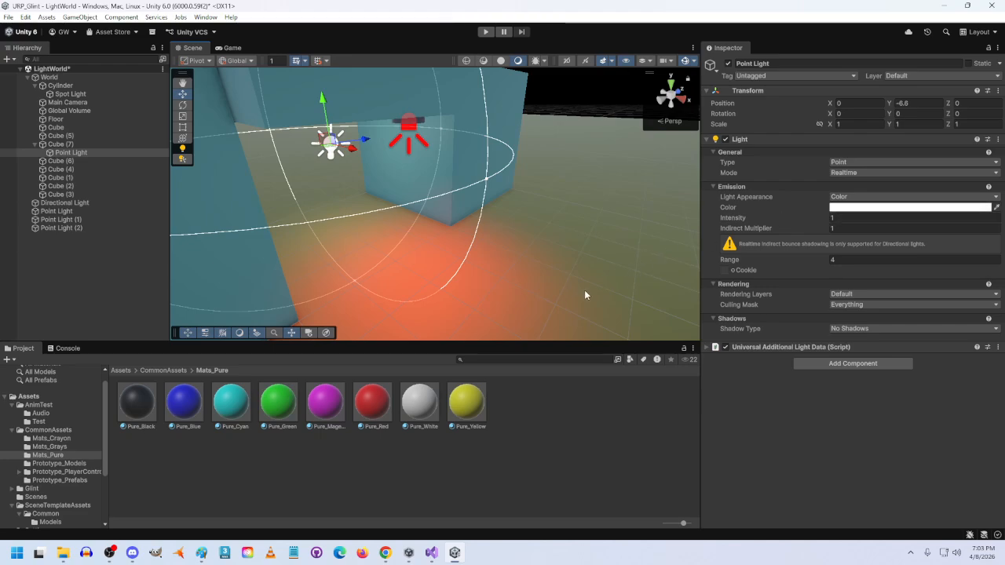
Check the point light's Light Appearance options and view the scene lighting around the archway.
left_click(854, 198)
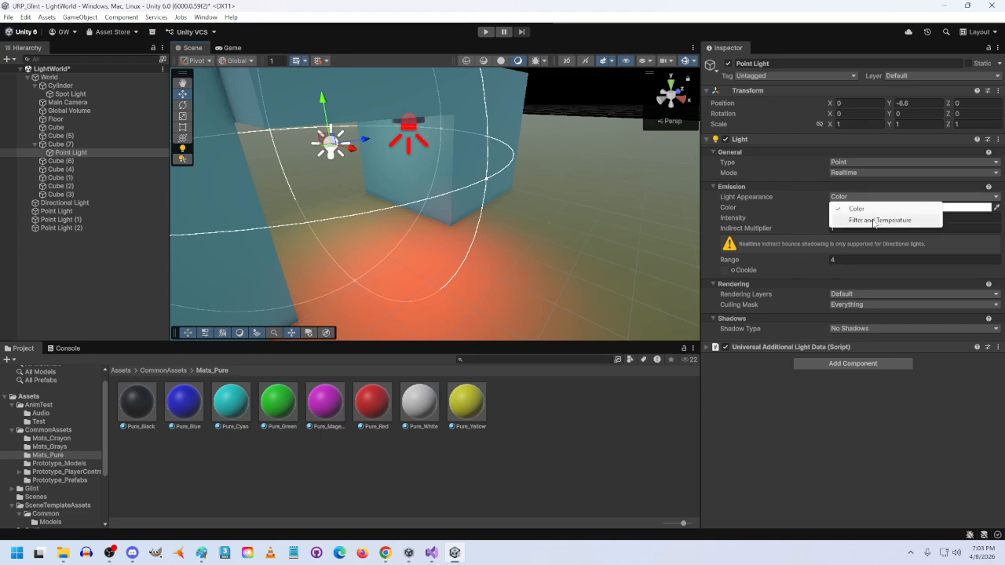
left_click(581, 217)
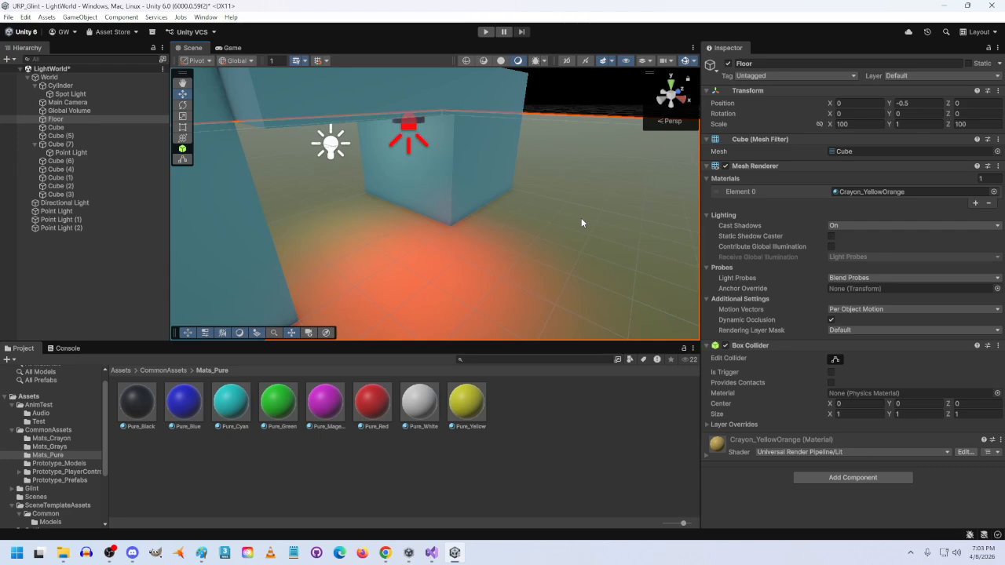
right_click_drag(580, 217, 487, 204)
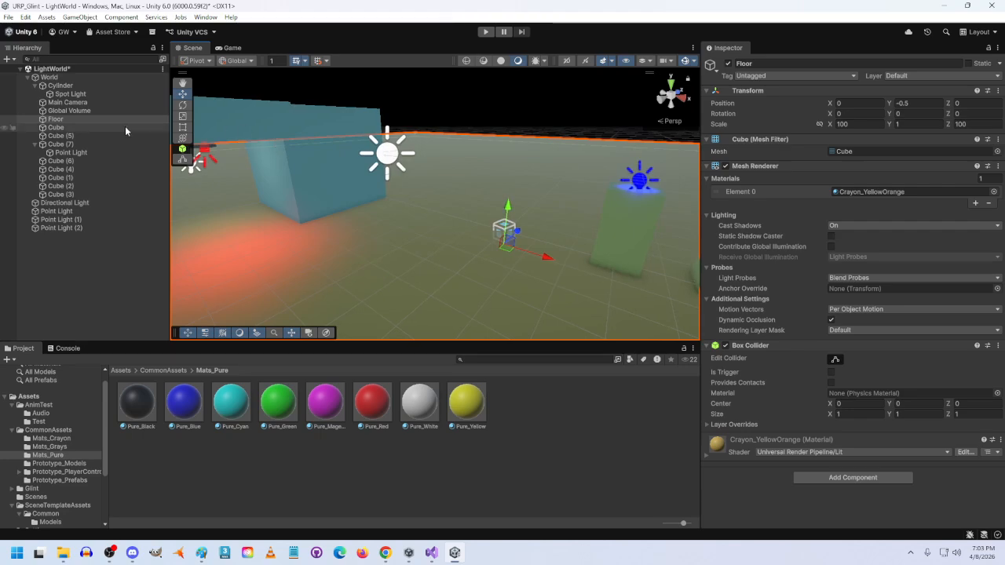
left_click(47, 205)
right_click_drag(299, 267, 424, 216)
Set the archway point light's Range to 3 and lower it from the yellow fixture towards the floor.
left_click(403, 181)
left_click(935, 260)
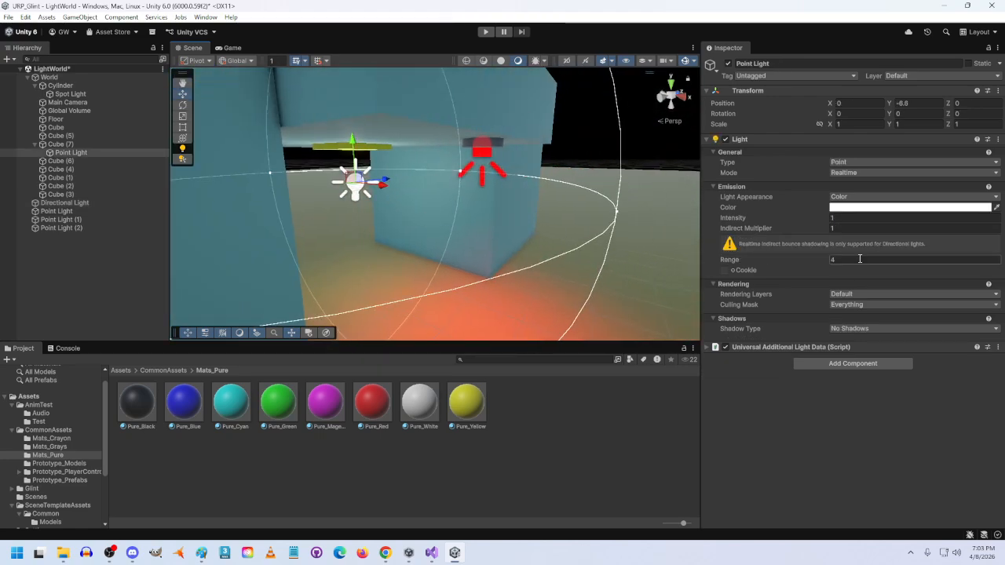
type("3")
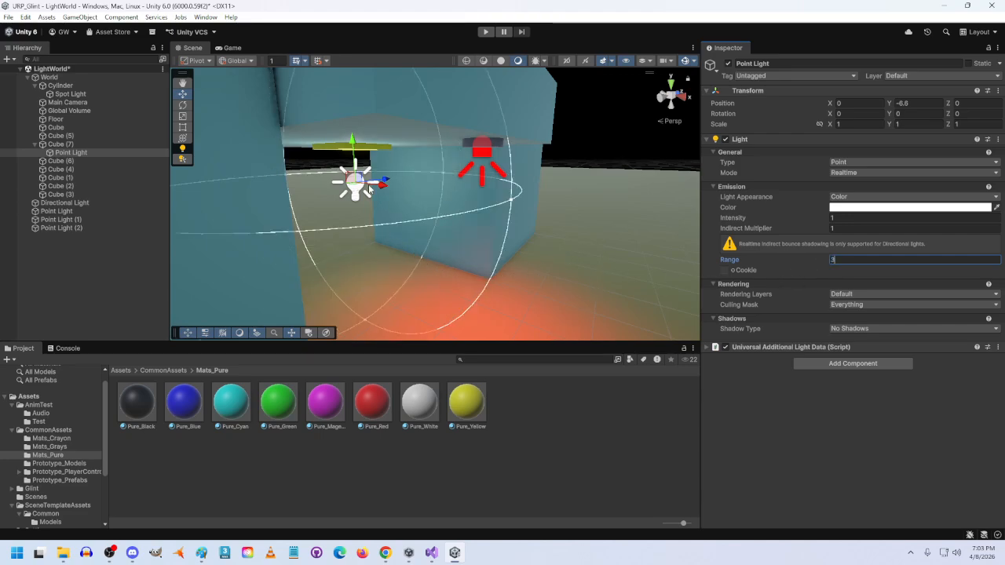
left_click_drag(355, 148, 350, 222)
right_click_drag(482, 218, 478, 211)
Set the red spot light's outer spot angle to 90.
left_click(468, 165)
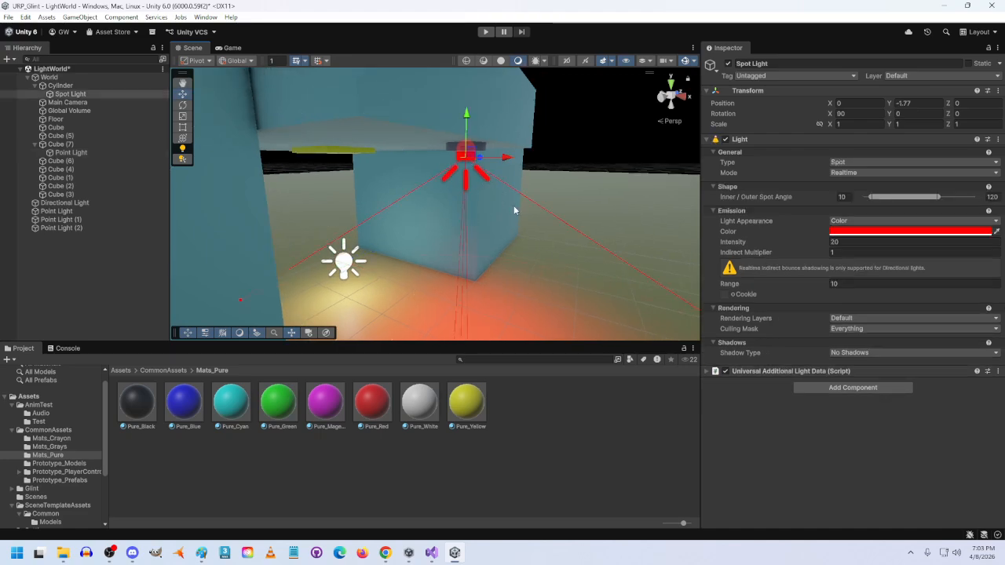
right_click_drag(553, 242, 577, 296)
left_click(993, 196)
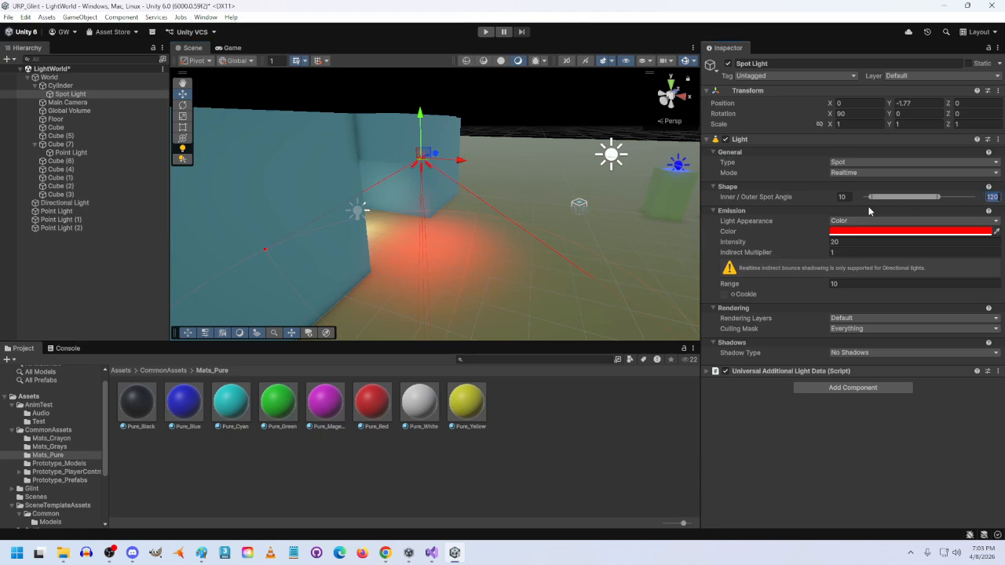
type("90")
key("Return")
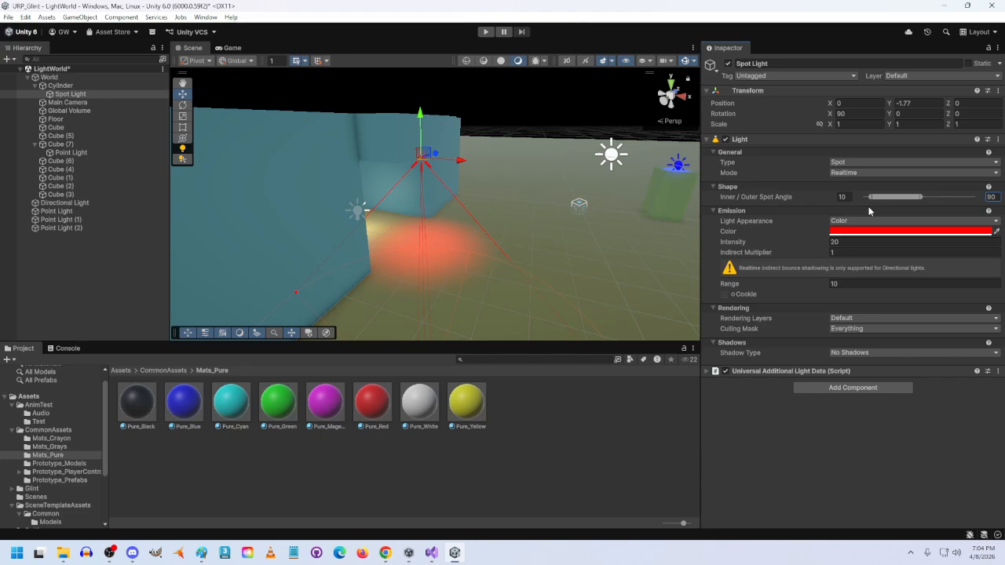
Create a new material named YellowUnlit in the Mats_Pure folder.
right_click(533, 410)
mouse_move(582, 118)
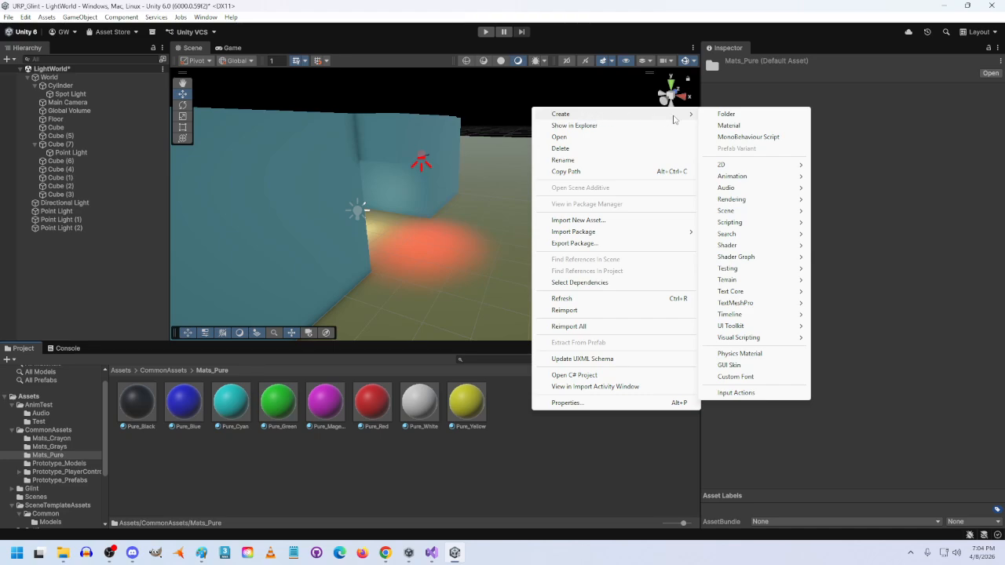
left_click(727, 126)
type("Ye")
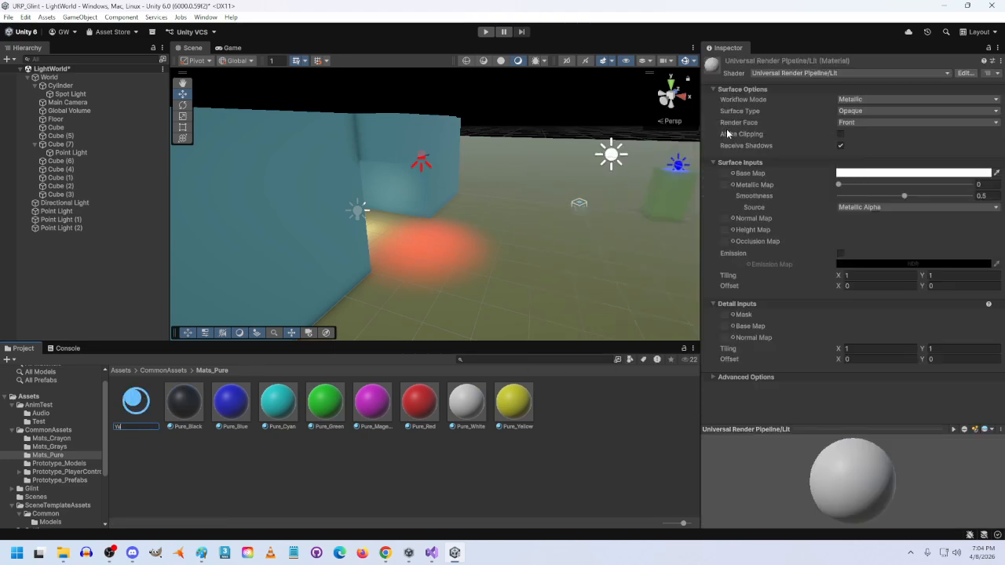
type("llowUnlit")
key("Return")
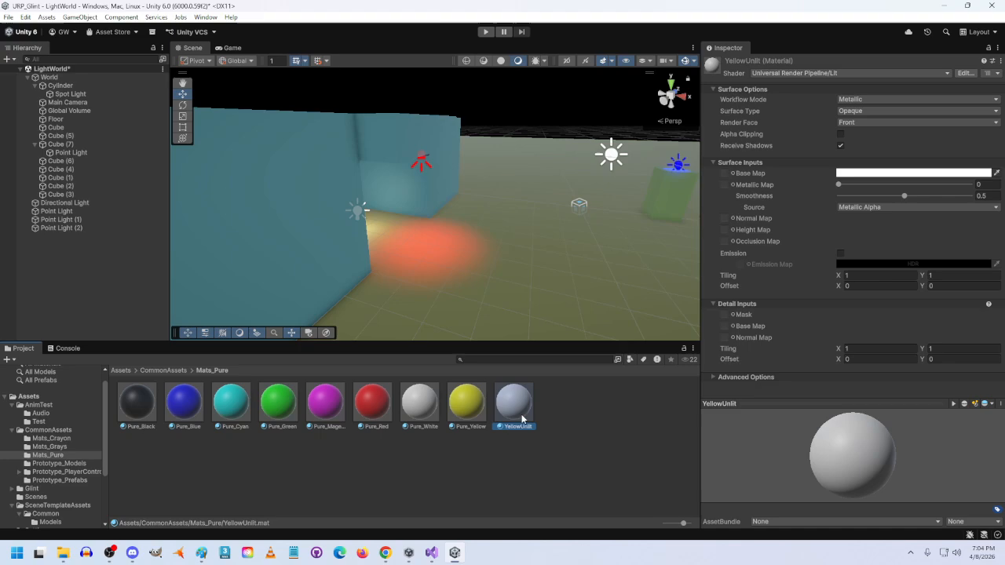
Change the YellowUnlit material's shader to Universal Render Pipeline/Unlit.
left_click(842, 75)
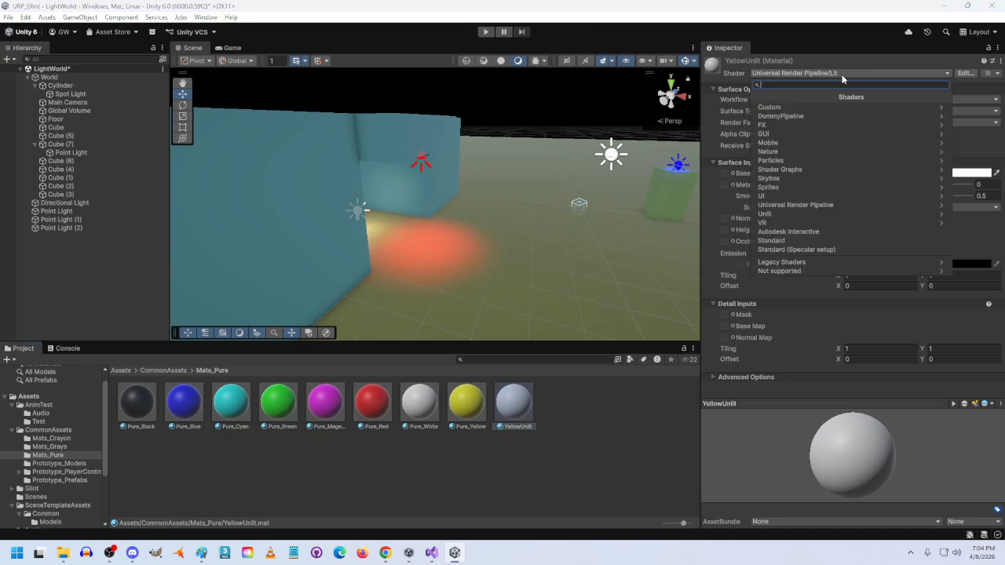
left_click(807, 209)
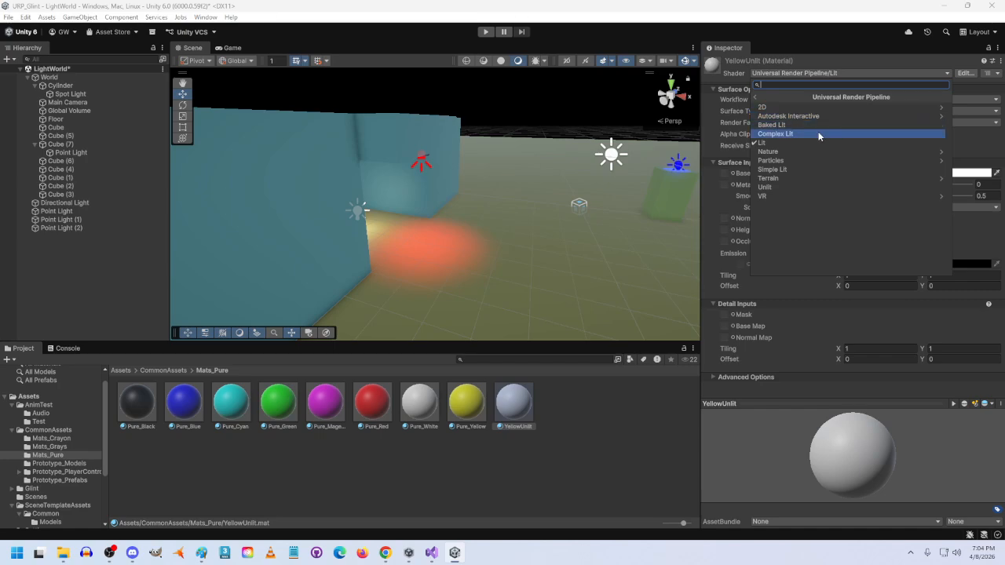
left_click(772, 187)
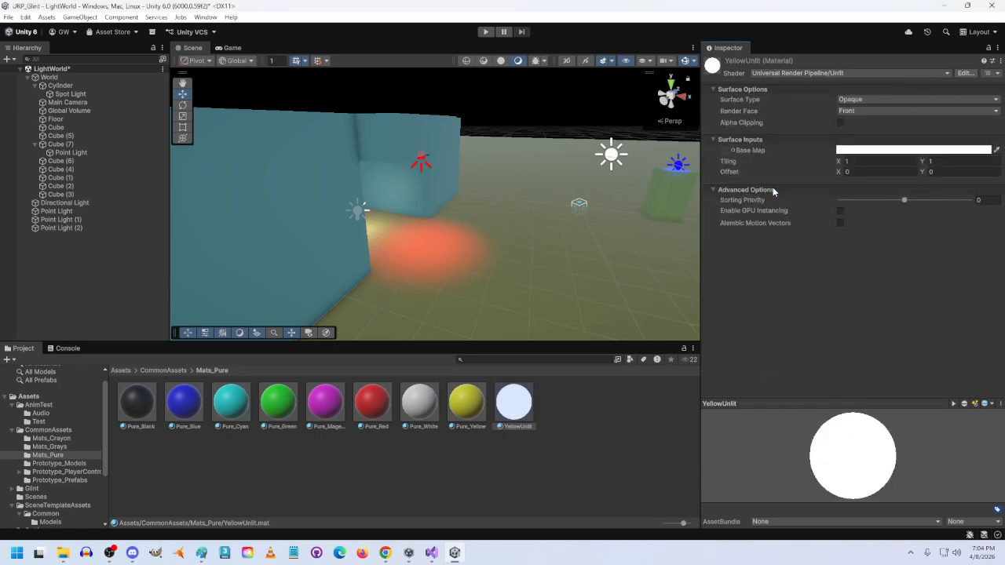
Set the YellowUnlit material's Base Map color to pure yellow, with the green channel at 1.
left_click(860, 151)
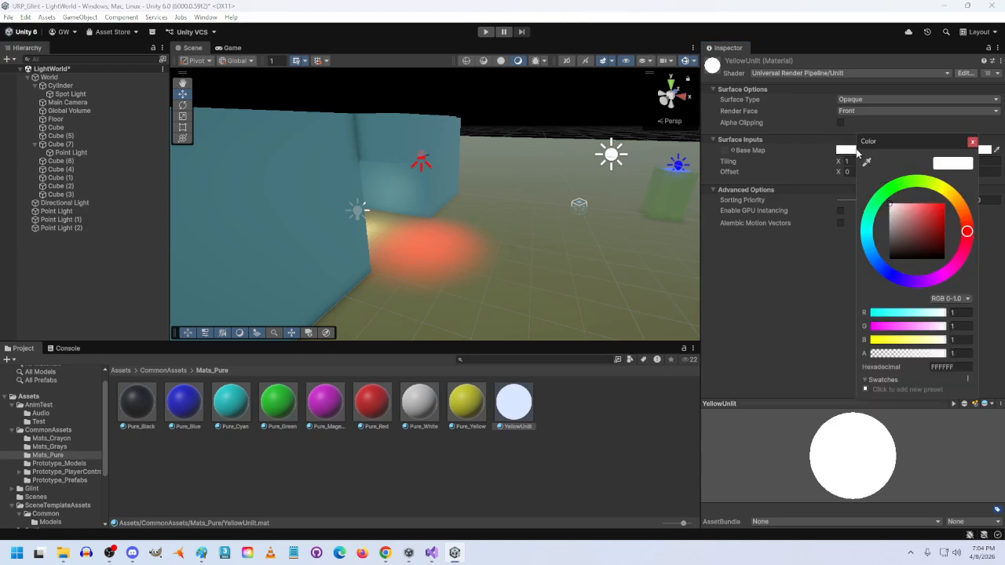
left_click(946, 198)
left_click(942, 205)
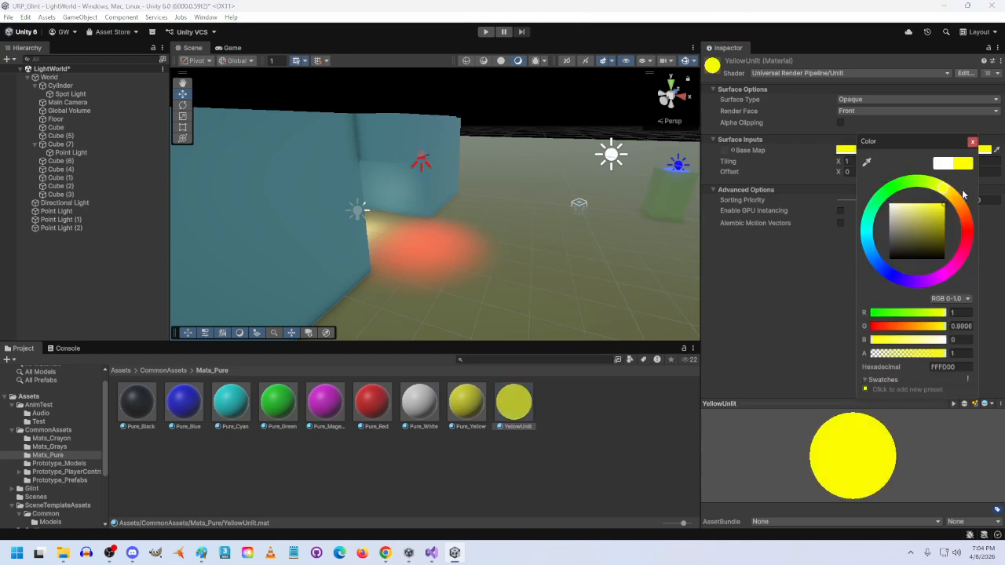
left_click(957, 326)
type("1")
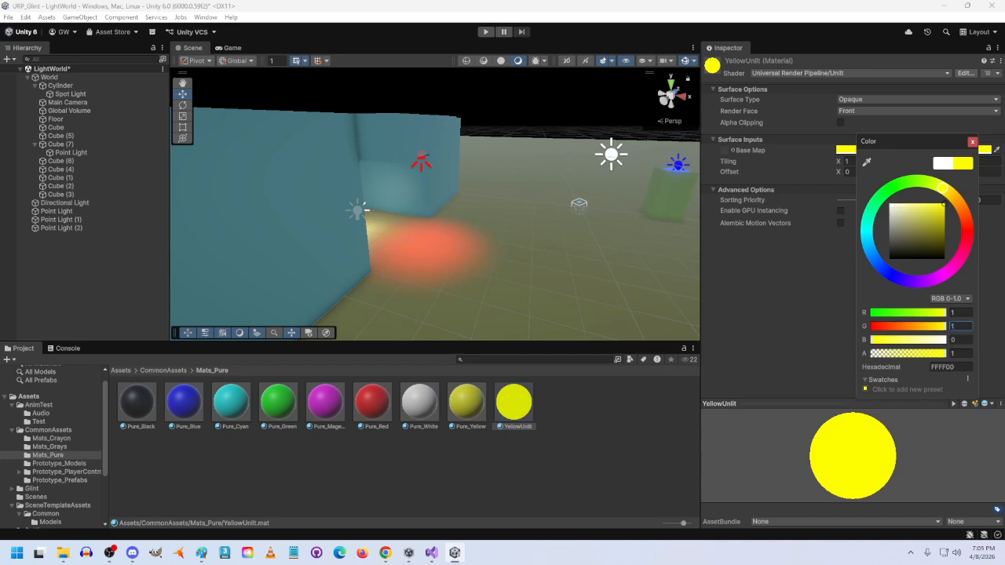
Duplicate the archway's top beam cube and set the copy's X position to -7.
right_click_drag(523, 228, 433, 162)
left_click(427, 159)
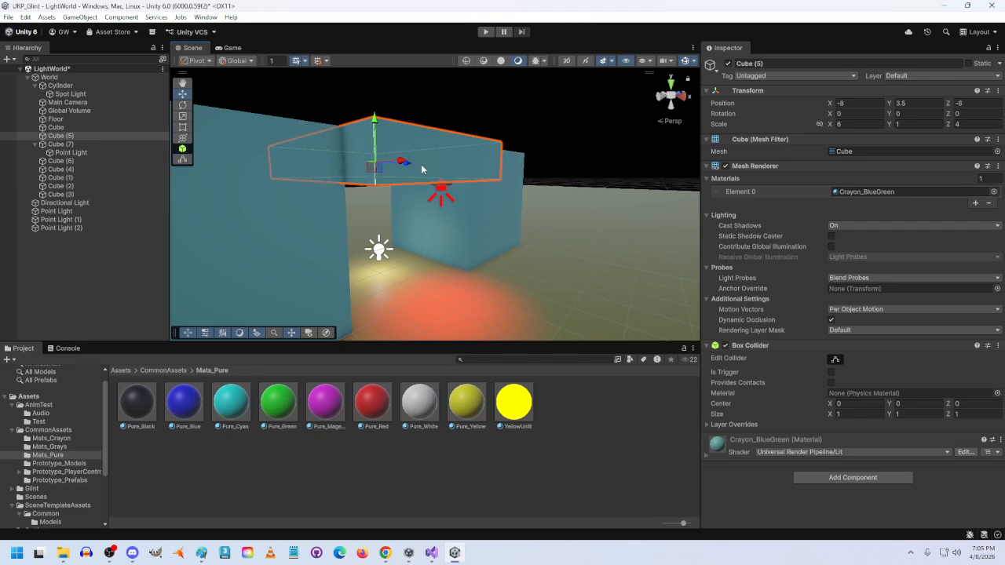
key("ctrl+d")
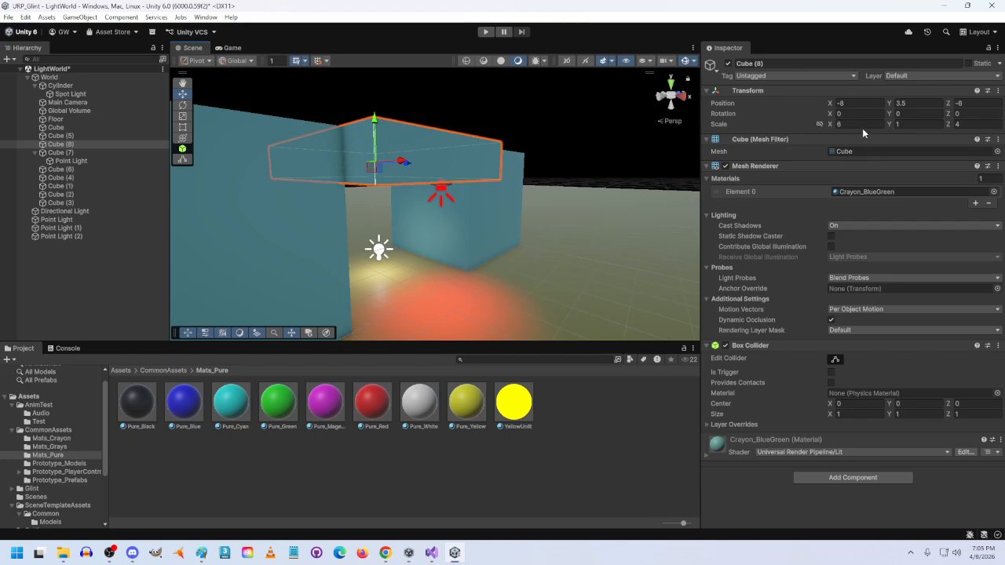
left_click(856, 103)
type("-9")
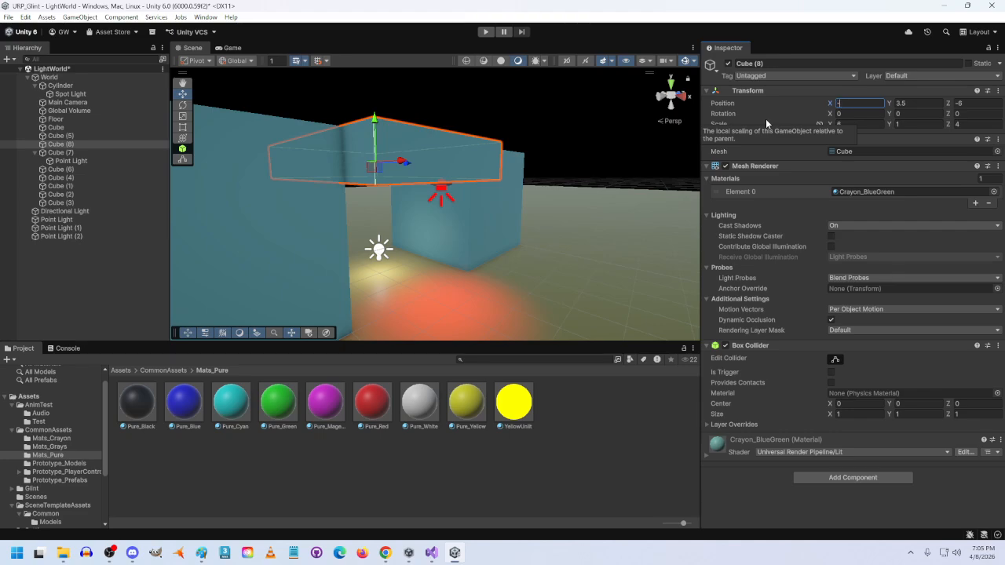
key("BackSpace")
key("BackSpace")
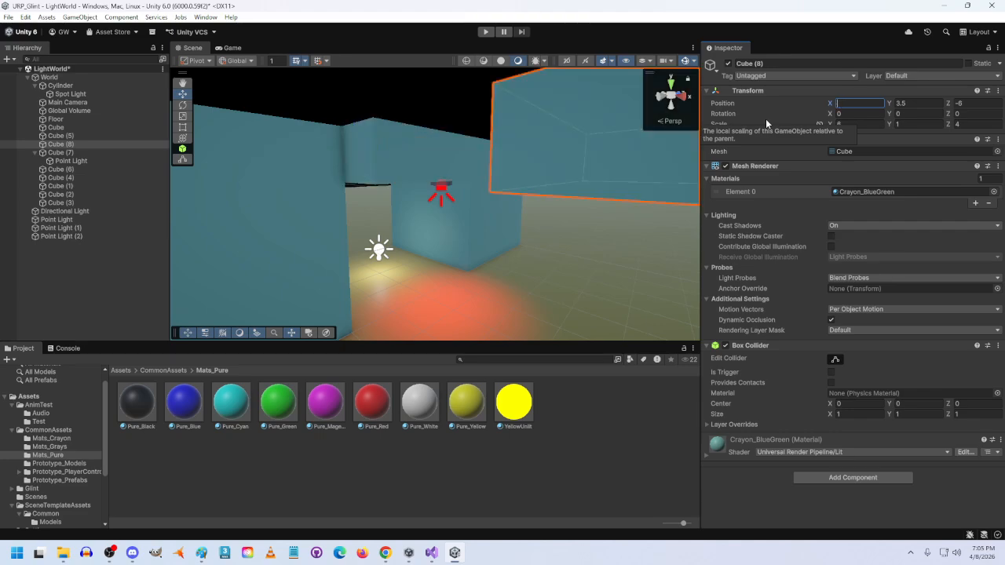
type("-7")
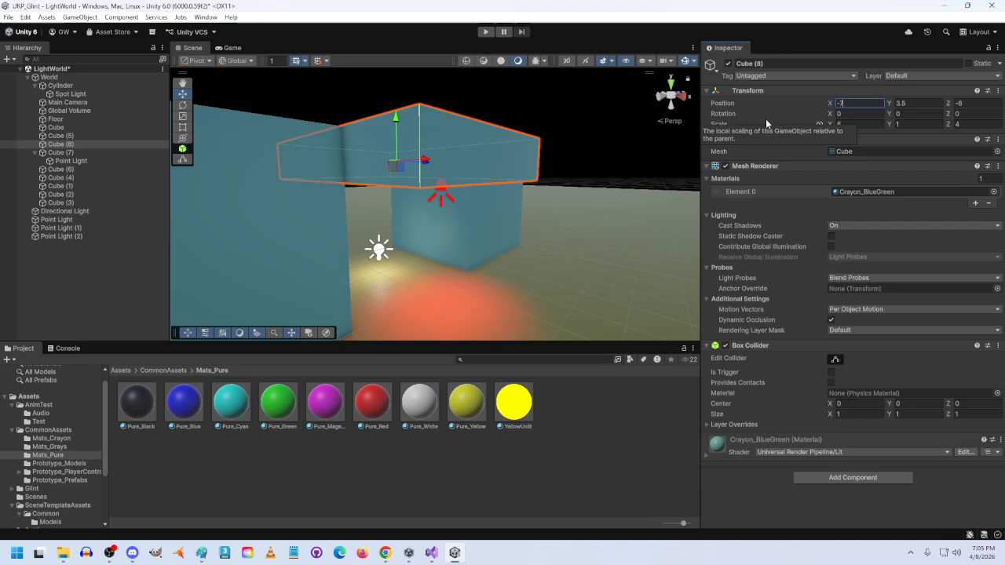
Set the duplicated cube's X and Z scale to 1 and move it along X to about -5.34.
left_click_drag(850, 124, 790, 126)
type("1")
left_click_drag(966, 124, 924, 123)
type("1")
middle_click_drag(534, 170, 563, 157)
scroll(550, 161, "up", 3)
left_click_drag(534, 161, 570, 162, "alt")
scroll(570, 161, "down", 1)
left_click_drag(429, 147, 523, 144)
right_click_drag(487, 127, 292, 128)
key("d")
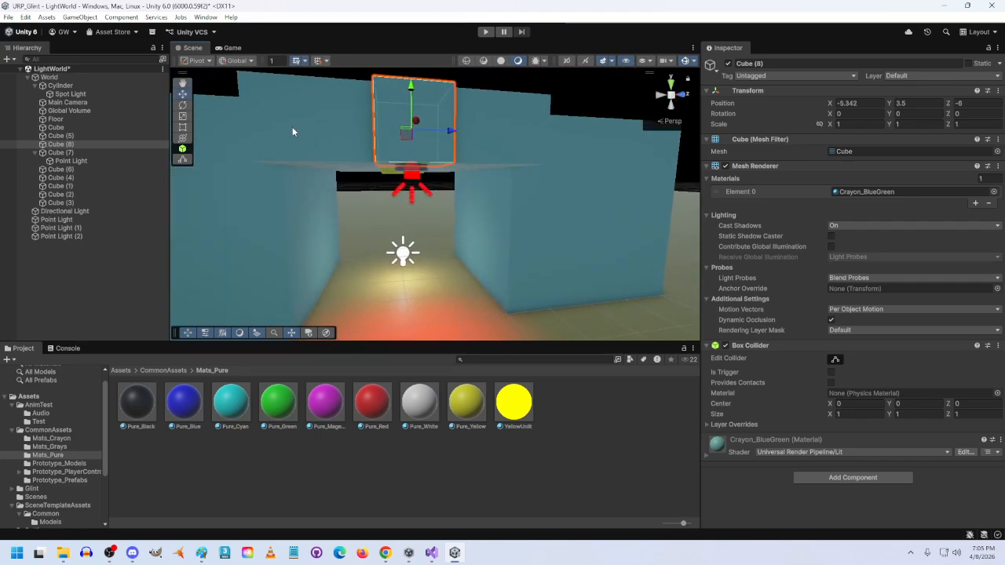
Scale the duplicated cube to 0.5 on the X, Y and Z axes.
left_click(838, 124)
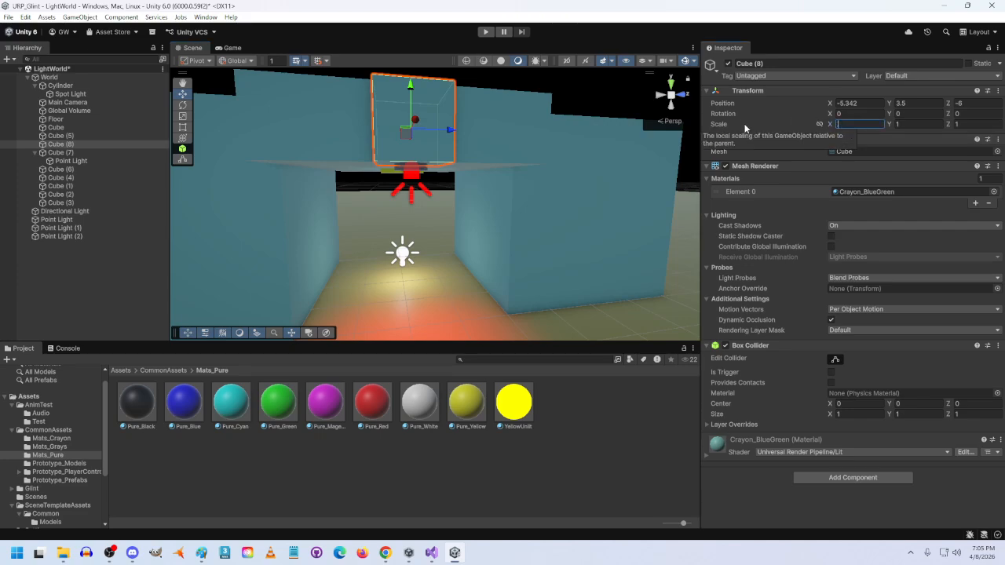
type("3")
key("Tab")
type(".5")
key("Tab")
type(".5")
key("Return")
Move the small cube out of the beam to an X position of about -5.1 and apply the YellowUnlit material.
key("a")
right_click_drag(373, 238, 491, 186)
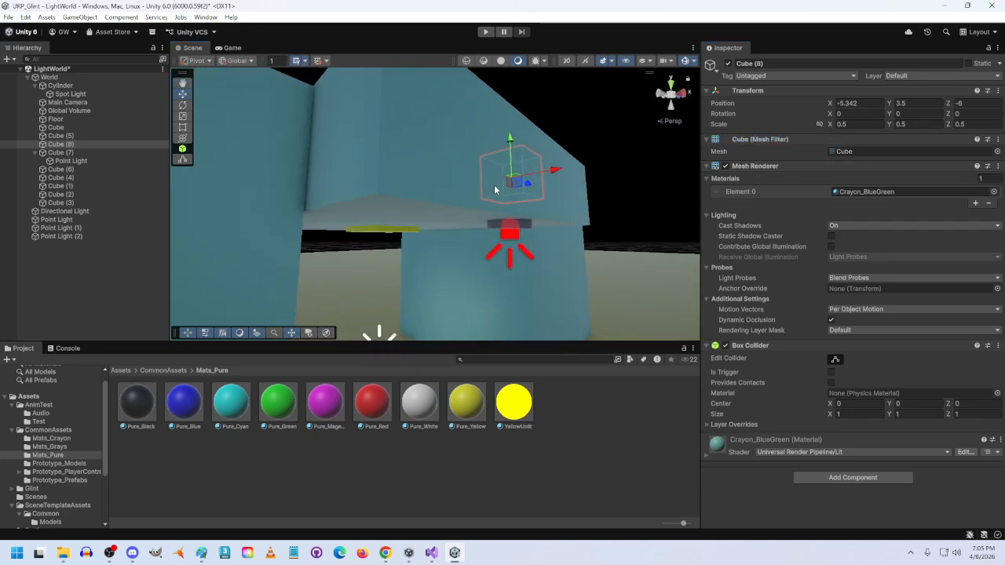
left_click_drag(550, 176, 572, 171)
left_click_drag(515, 402, 541, 172)
right_click_drag(558, 238, 364, 246)
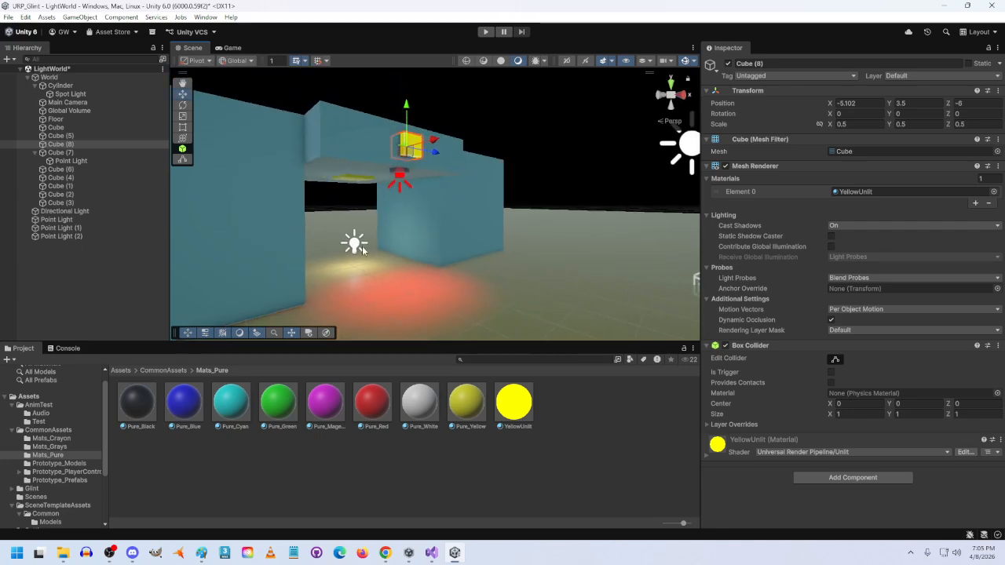
Duplicate the archway point light and place the copy above the yellow cube, at about X 3.27, Y 15.9.
left_click(358, 243)
key("ctrl+d")
left_click_drag(373, 249, 434, 268)
left_click_drag(417, 232, 465, 69)
right_click_drag(471, 142, 414, 259)
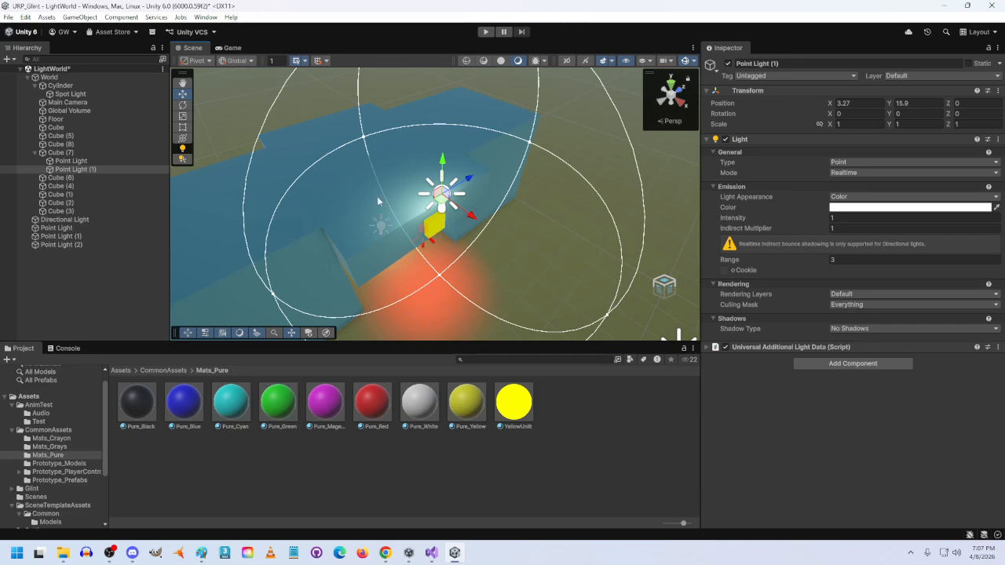
right_click_drag(355, 160, 420, 136)
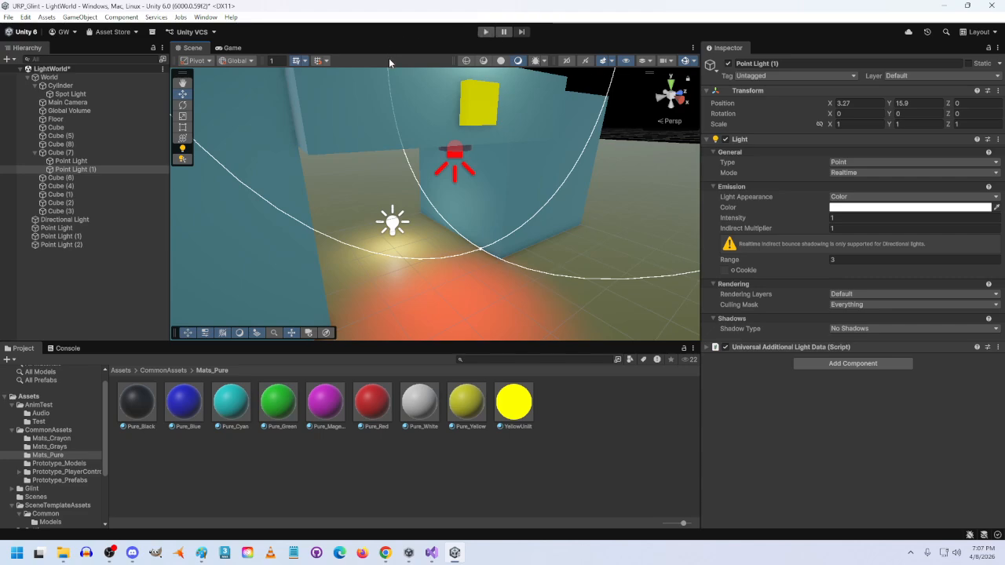
Save the scene and select the VGA folder in the project's root Assets folder.
key("ctrl+s")
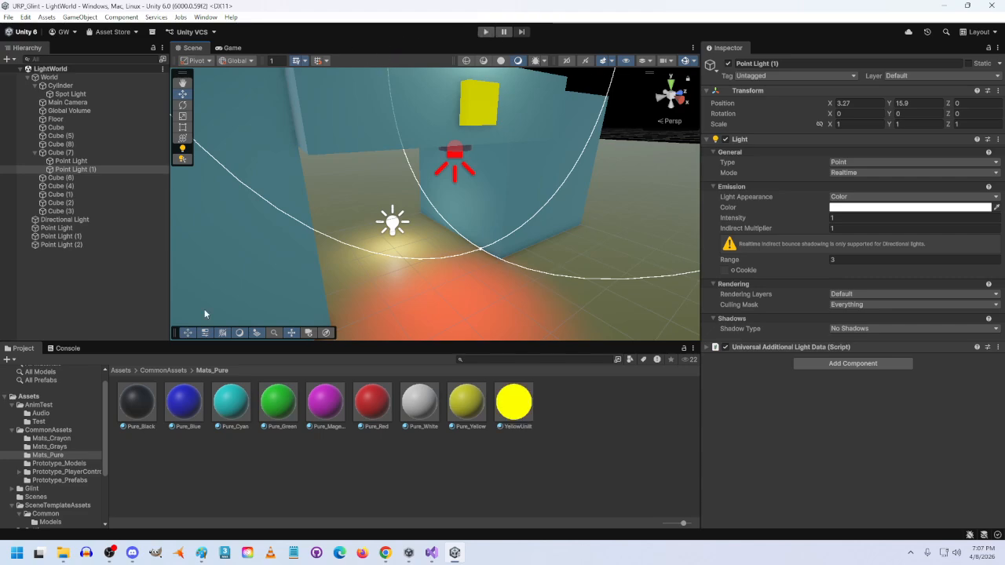
left_click(121, 370)
left_click(415, 411)
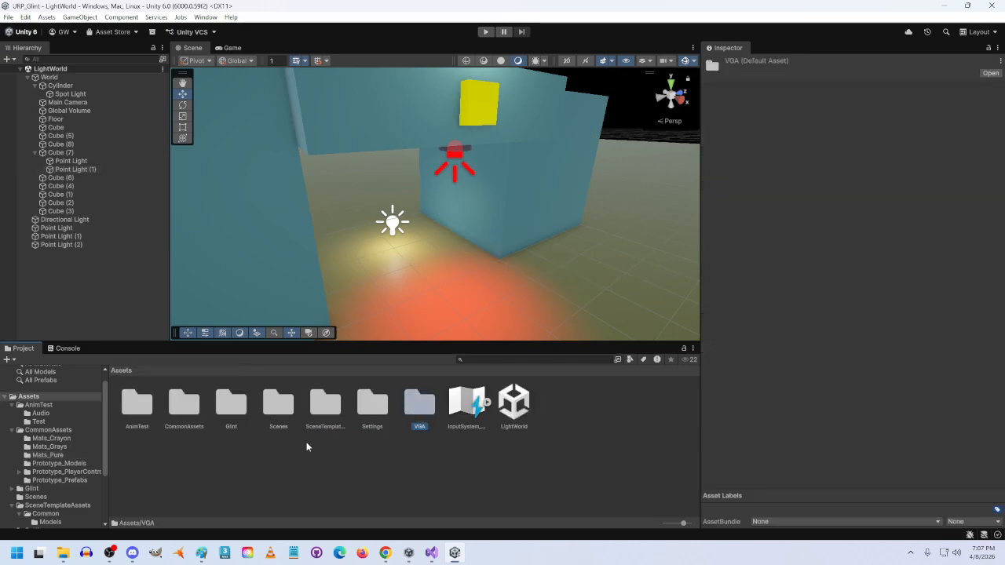
Open the Lab09 scene from the LAb09 folder inside VGA.
double_click(421, 410)
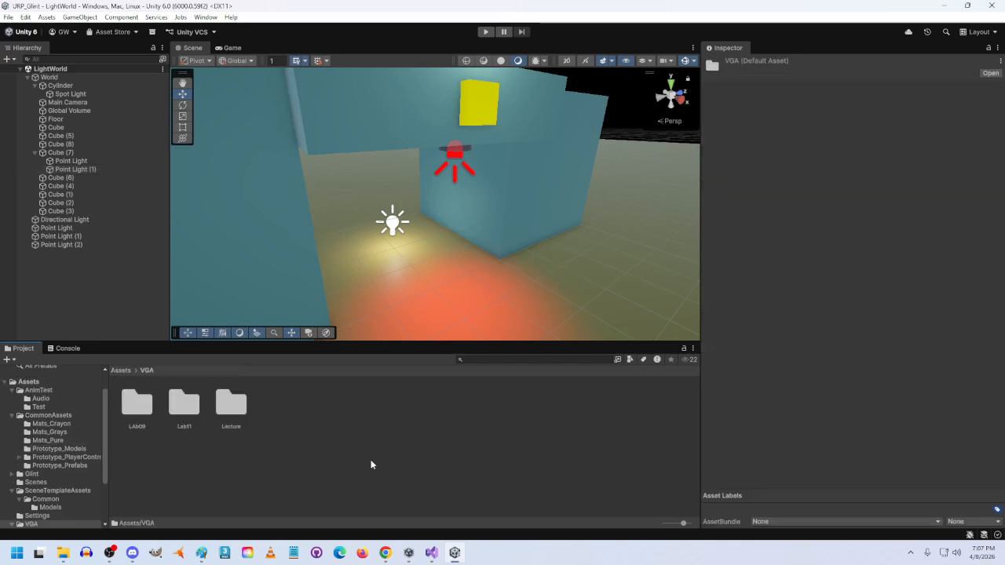
left_click(279, 405)
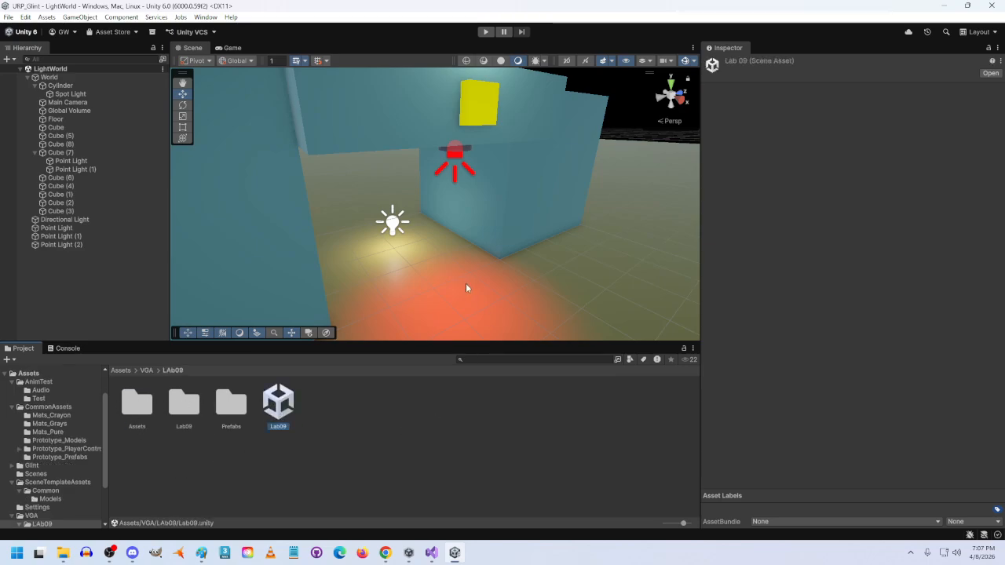
double_click(280, 402)
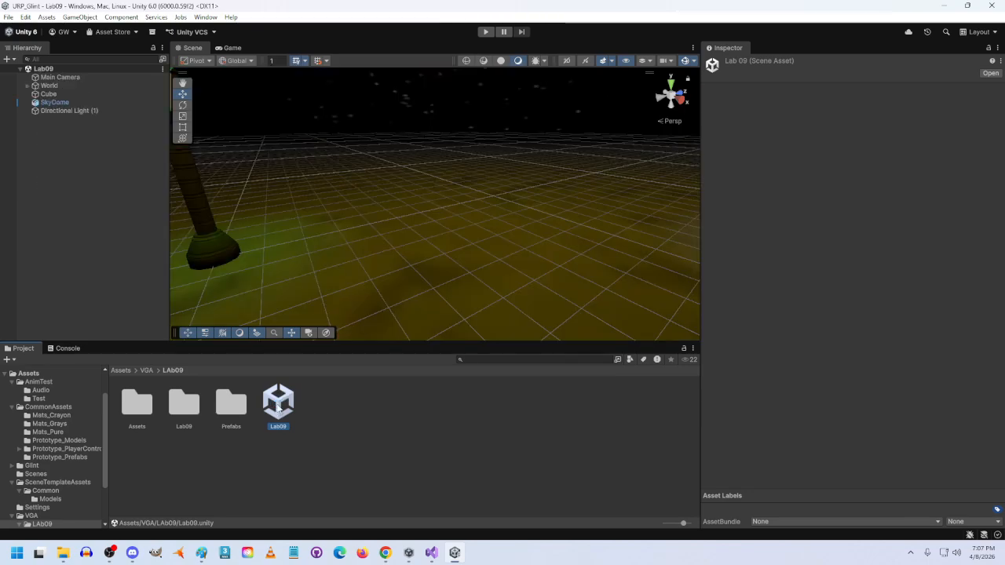
Inspect the settings of the green point light above the street lamp.
right_click_drag(398, 223, 182, 185)
left_click(389, 124)
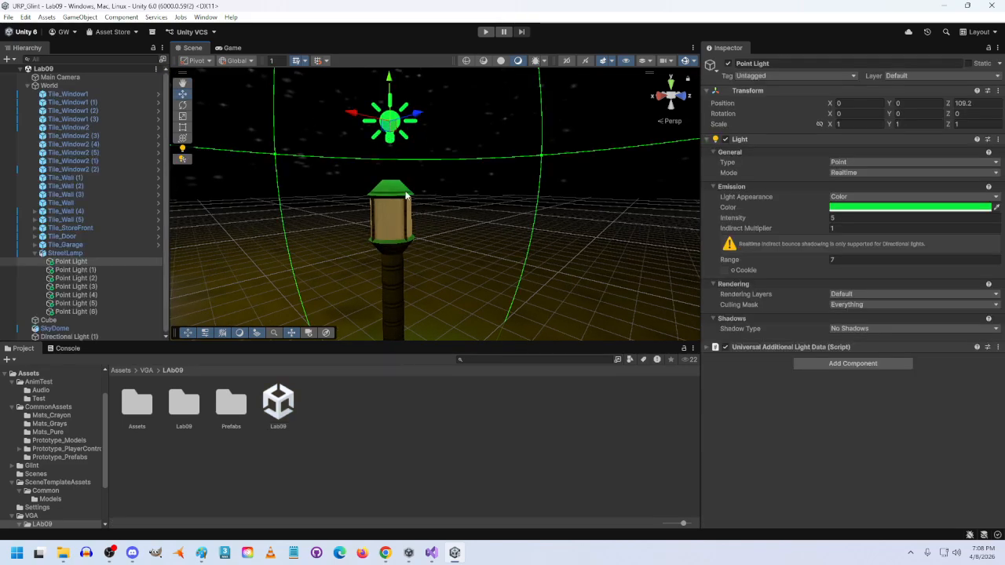
key("d")
right_click_drag(504, 274, 234, 197)
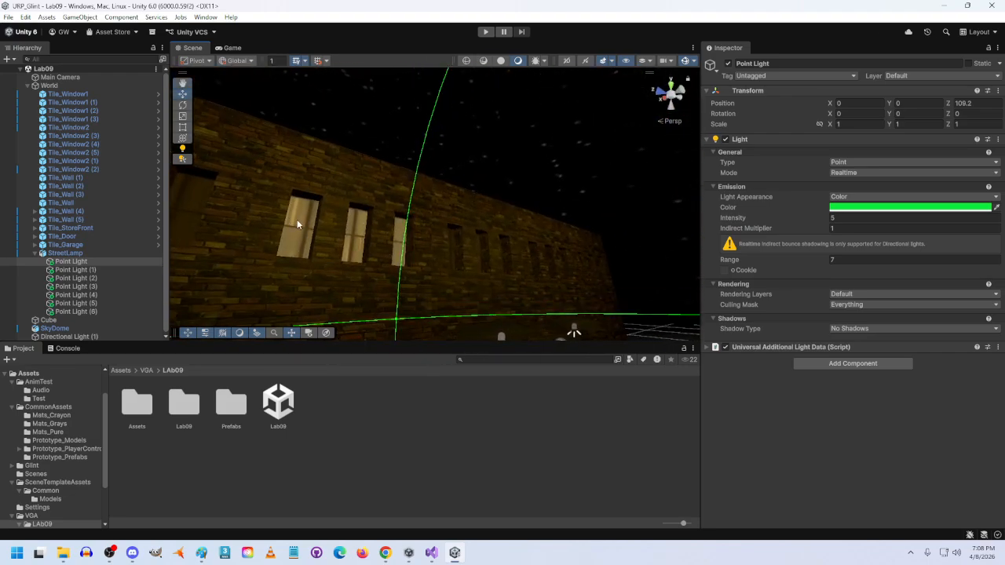
Examine the materials on the brick wall's window tiles and on the awning above the storefront door.
right_click_drag(297, 219, 259, 216)
left_click(239, 207)
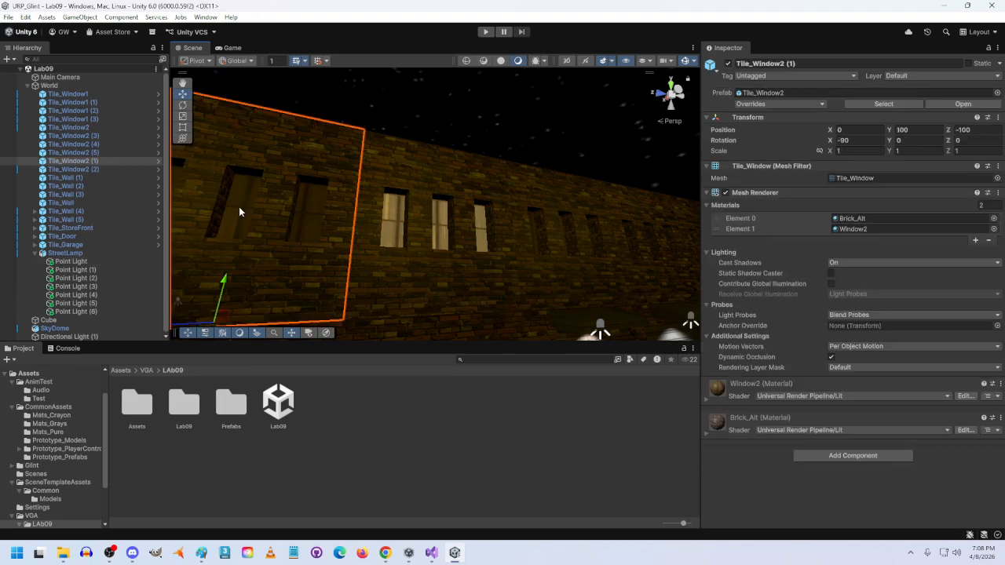
left_click(393, 217)
right_click_drag(414, 282, 471, 259)
key("d")
key("w")
left_click(385, 263)
key("w")
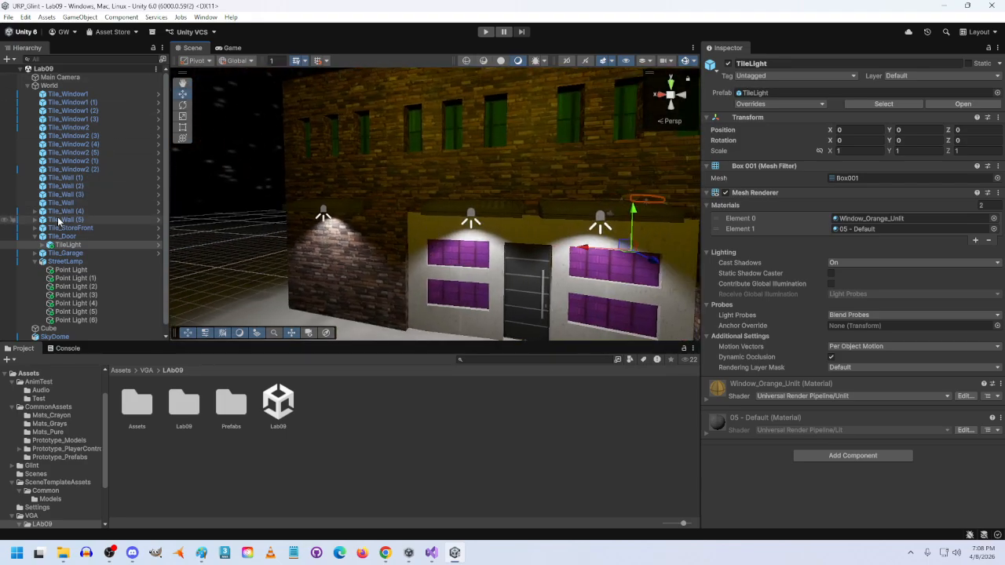
Inspect the TileLight awning on Tile_Wall (5) together with its child spot light and parent wall.
left_click(347, 212)
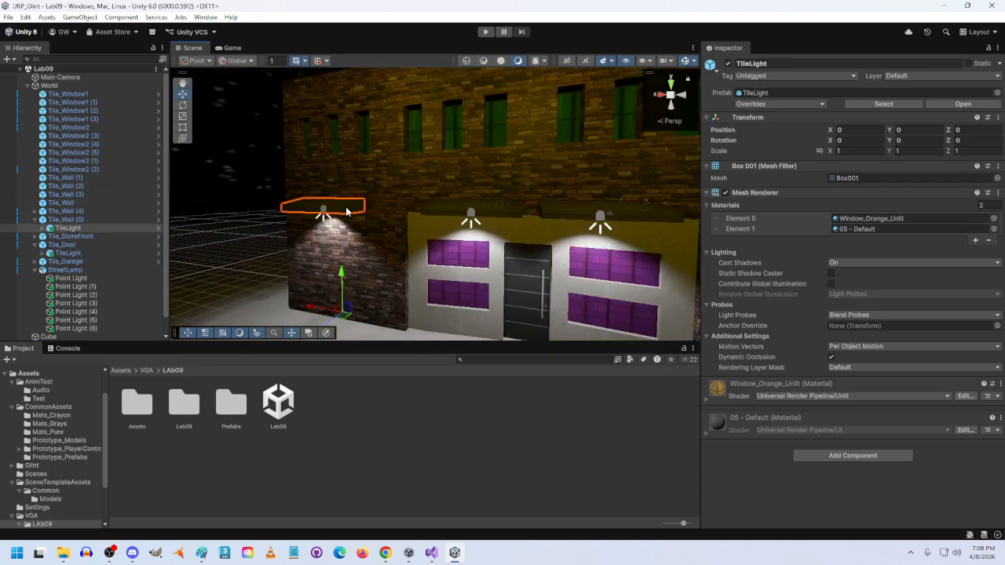
left_click(43, 228)
left_click(72, 237)
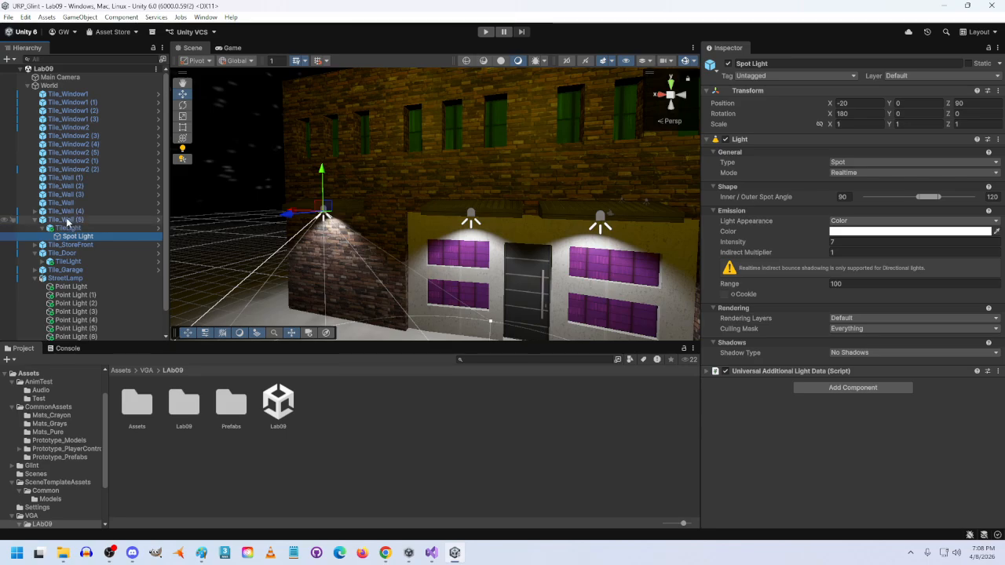
left_click(68, 221)
left_click(67, 228)
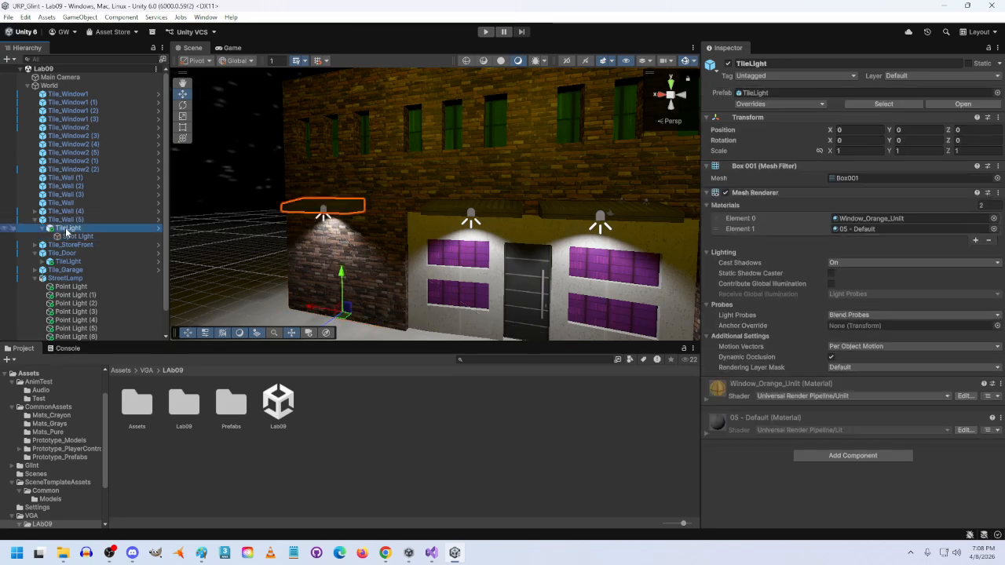
left_click_drag(348, 275, 424, 303, "alt")
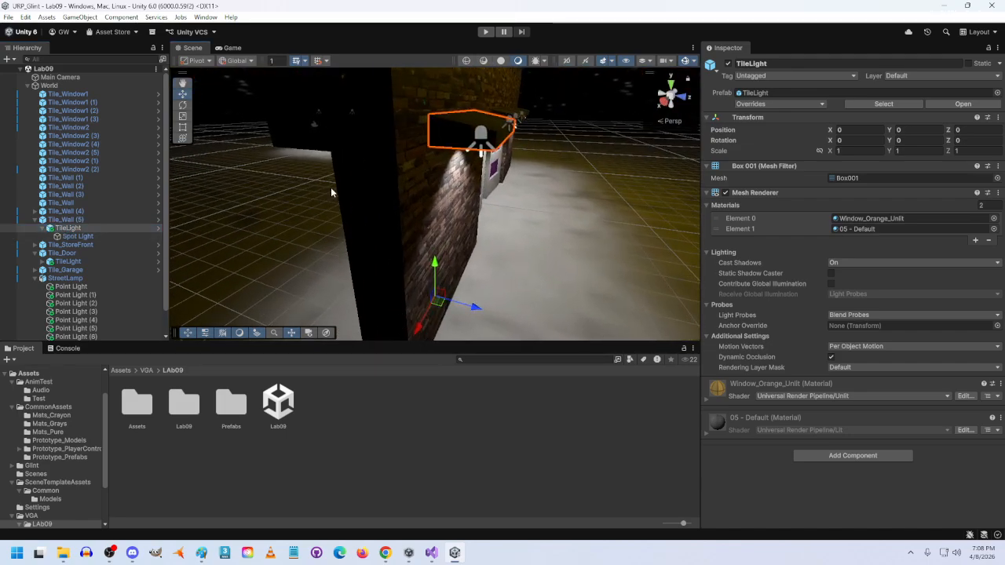
Compare the transforms of Tile_Wall (5), its nested TileLight and the Spot Light below it.
left_click(399, 232)
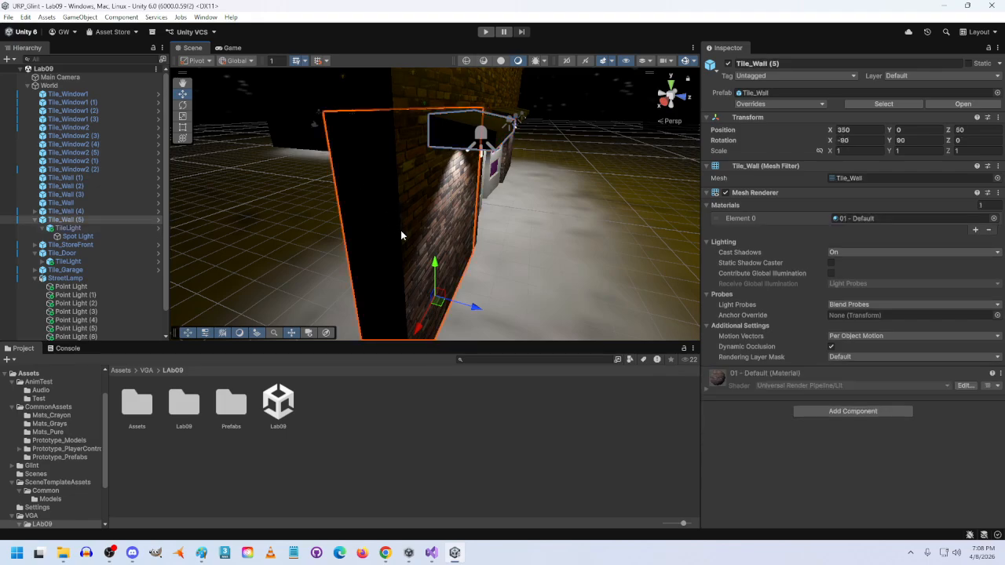
mouse_move(471, 306)
left_mouse_down()
mouse_move(391, 299)
mouse_move(593, 327)
mouse_move(475, 320)
left_mouse_up()
right_click_drag(499, 262, 524, 239)
left_click(68, 228)
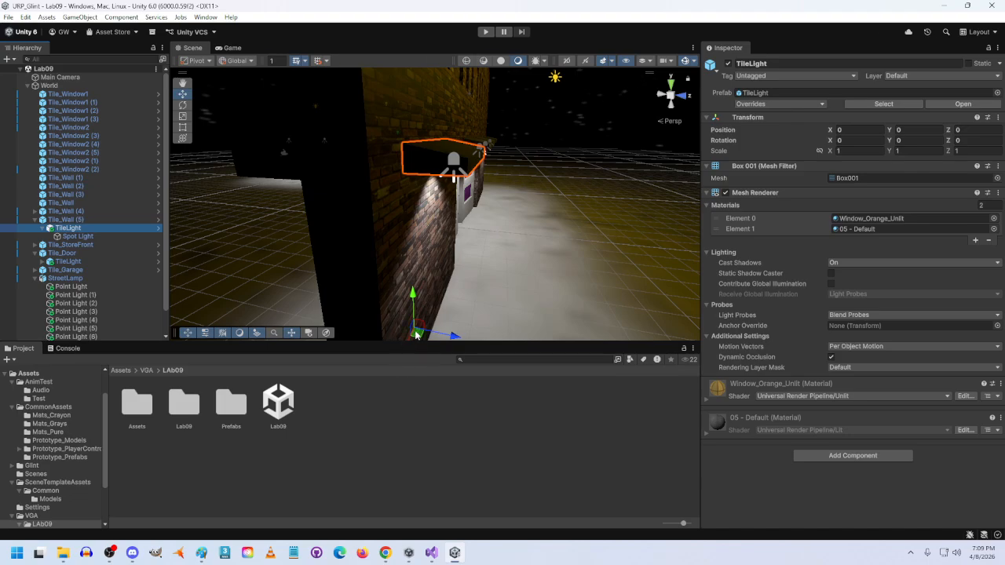
left_click(77, 236)
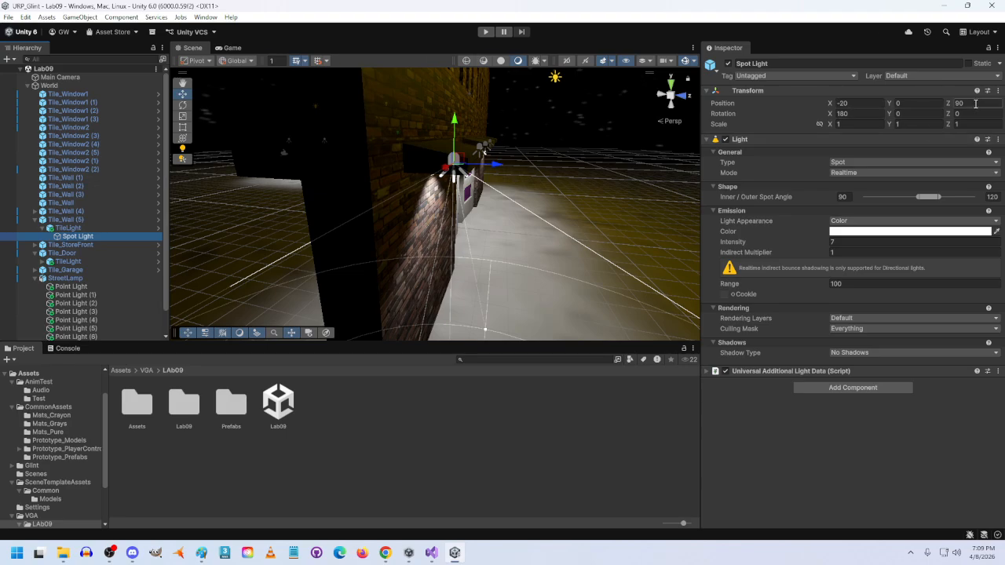
Examine the building's facade and the Tile_Window1 (2) section from street level and from above.
left_click_drag(561, 254, 275, 199, "alt")
key("s")
key("a")
right_click_drag(275, 200, 388, 193)
key("w")
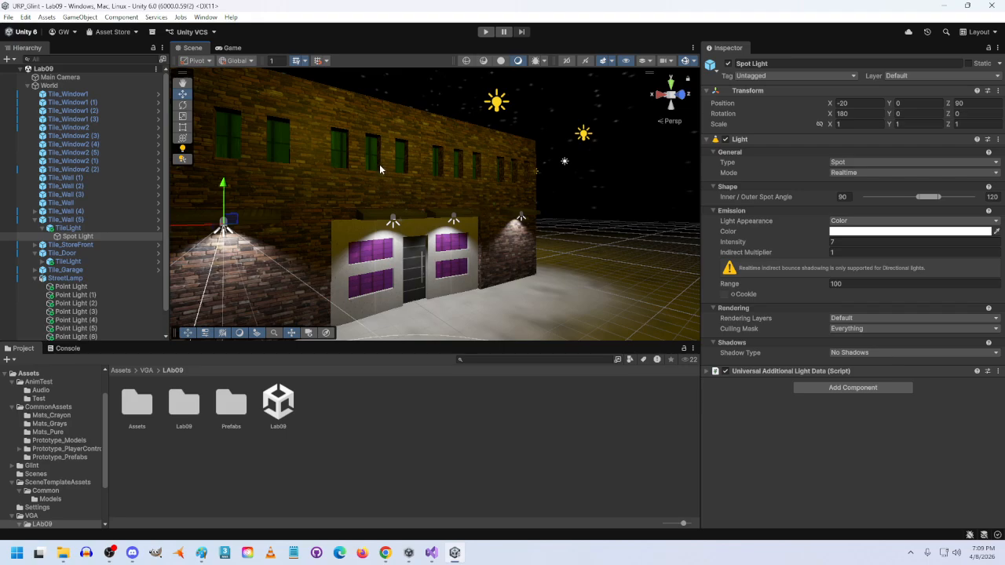
left_click(363, 192)
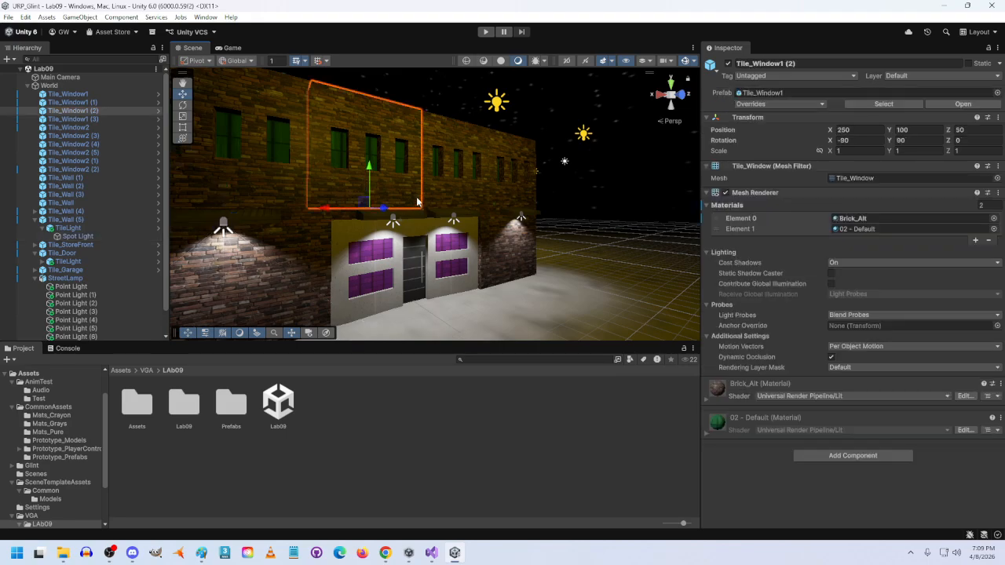
right_click_drag(416, 102, 530, 285)
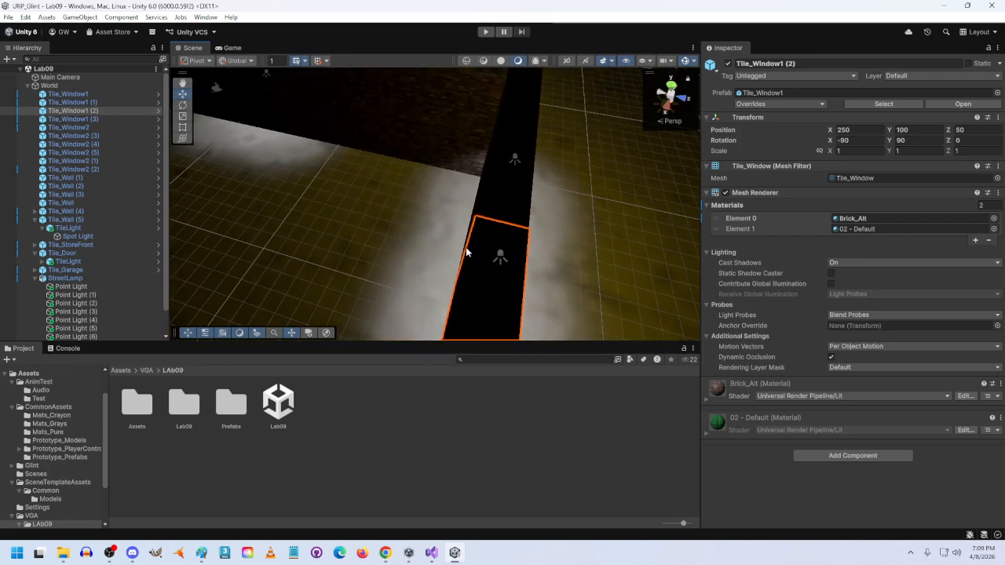
right_click_drag(492, 259, 363, 184)
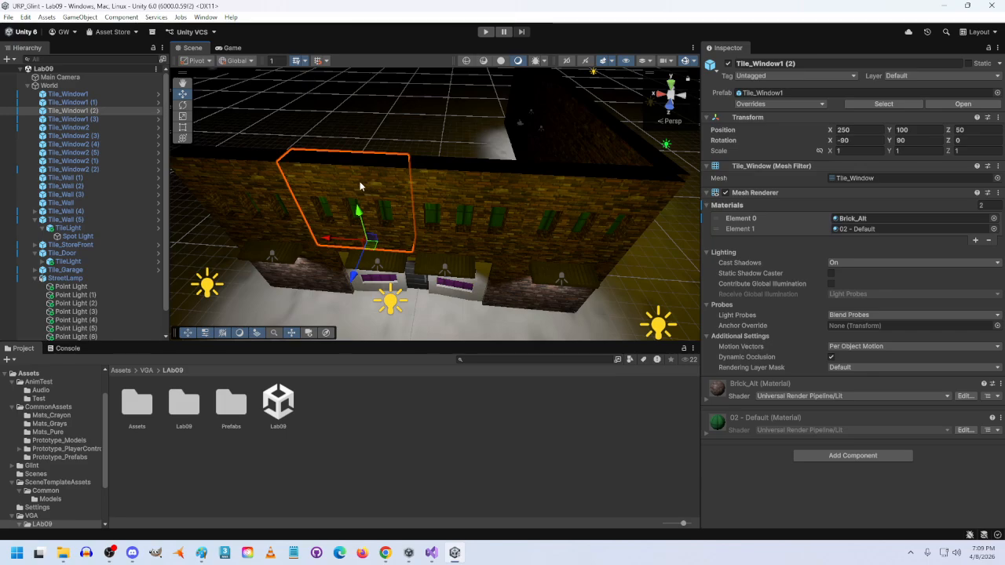
Inspect the World parent object that groups the building tiles and the SkyDome surrounding the scene.
left_click(47, 114)
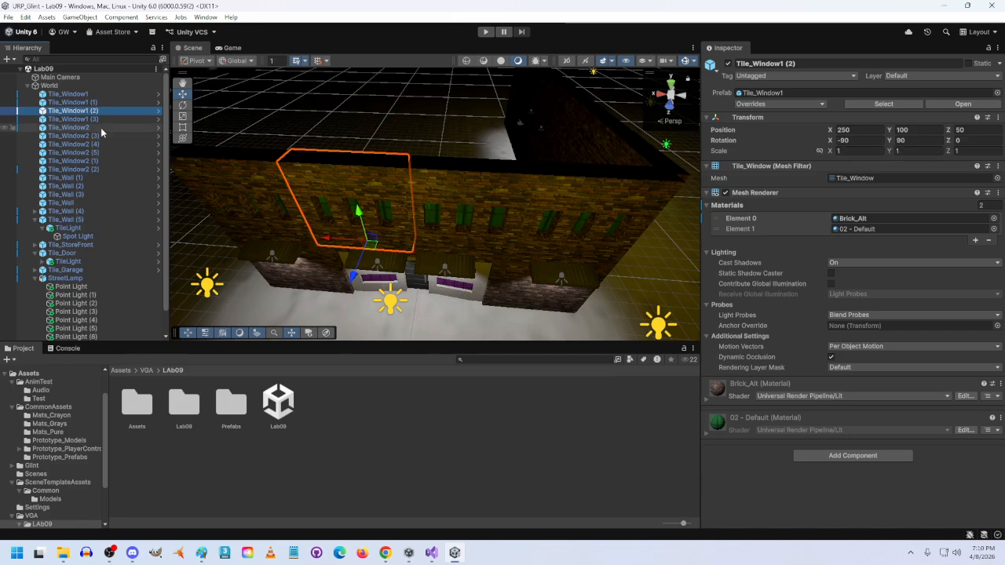
left_click(49, 84)
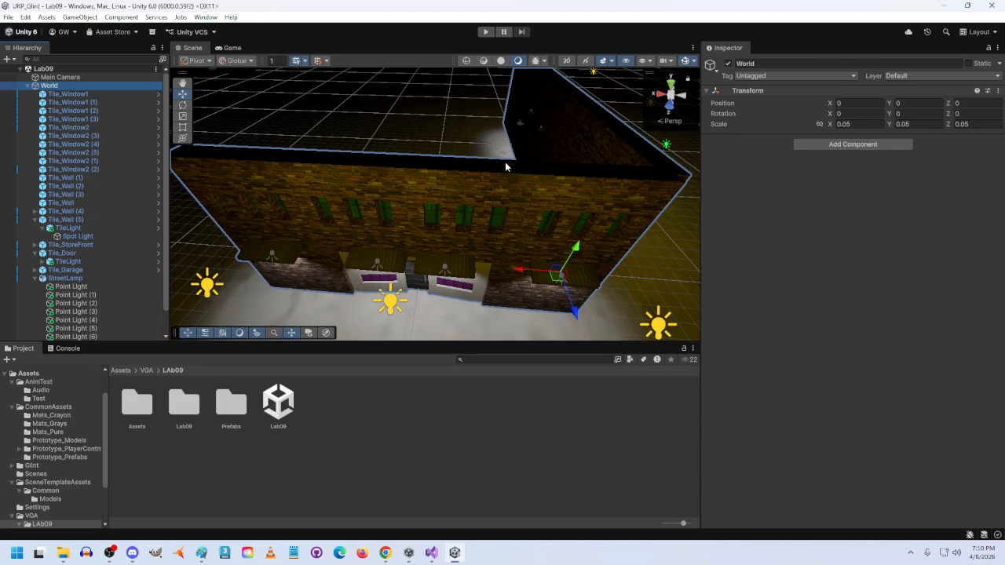
right_click_drag(505, 287, 484, 161)
key("w")
key("s")
key("w")
key("s")
key("a")
key("d")
left_click(467, 179)
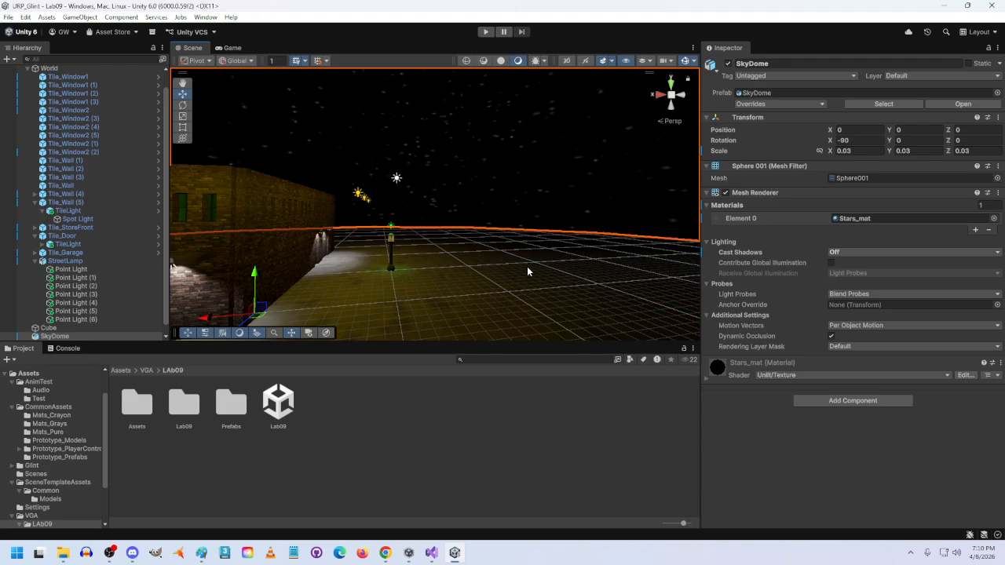
Frame the building corner and street lamp in the Scene view and compare it with the Game view.
left_click_drag(527, 271, 357, 291, "alt")
key("s")
right_click_drag(358, 290, 357, 292)
key("w")
key("s")
key("w")
left_click(235, 50)
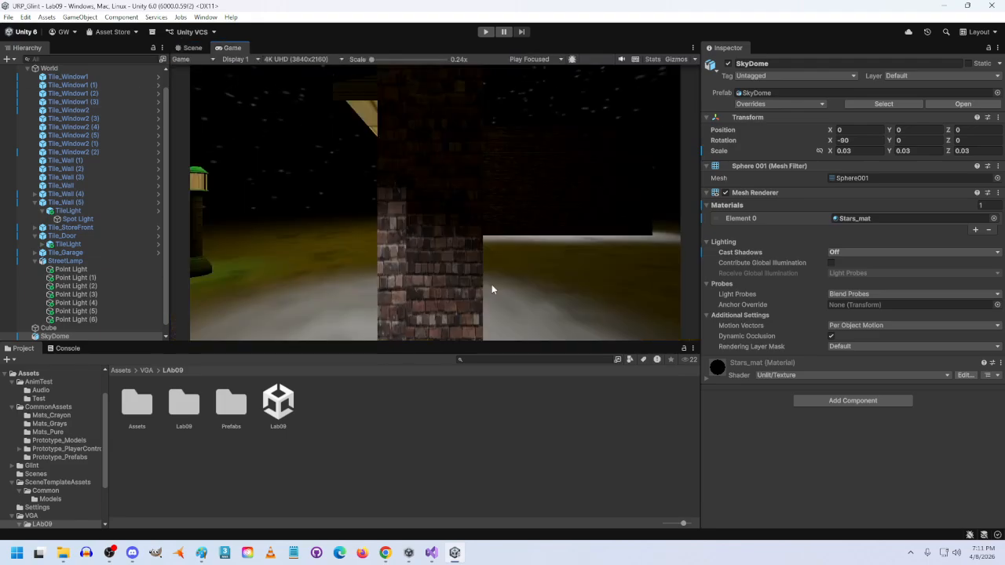
left_click(178, 50)
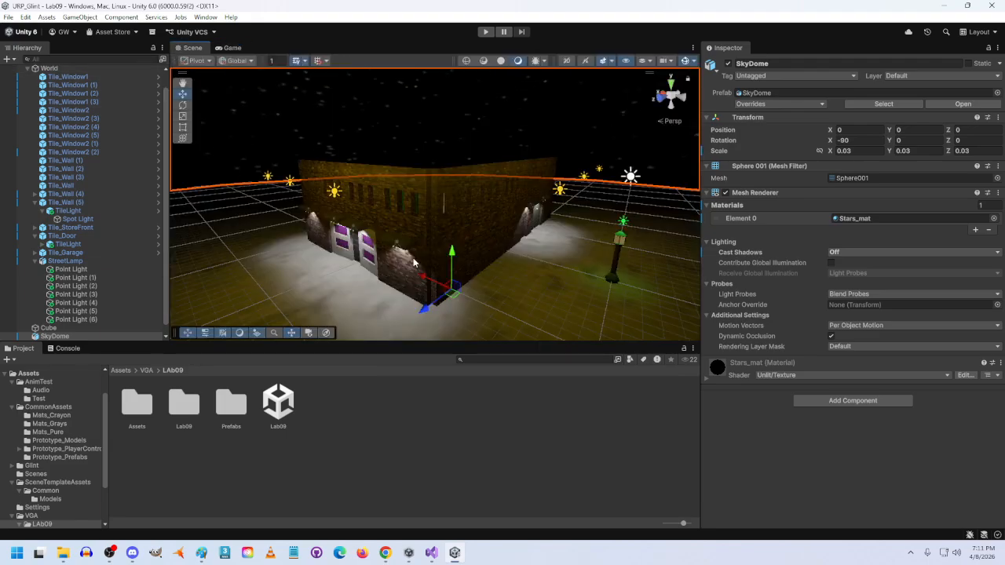
Align the Main Camera with the current Scene view of the building corner.
scroll(90, 169, "up", 1)
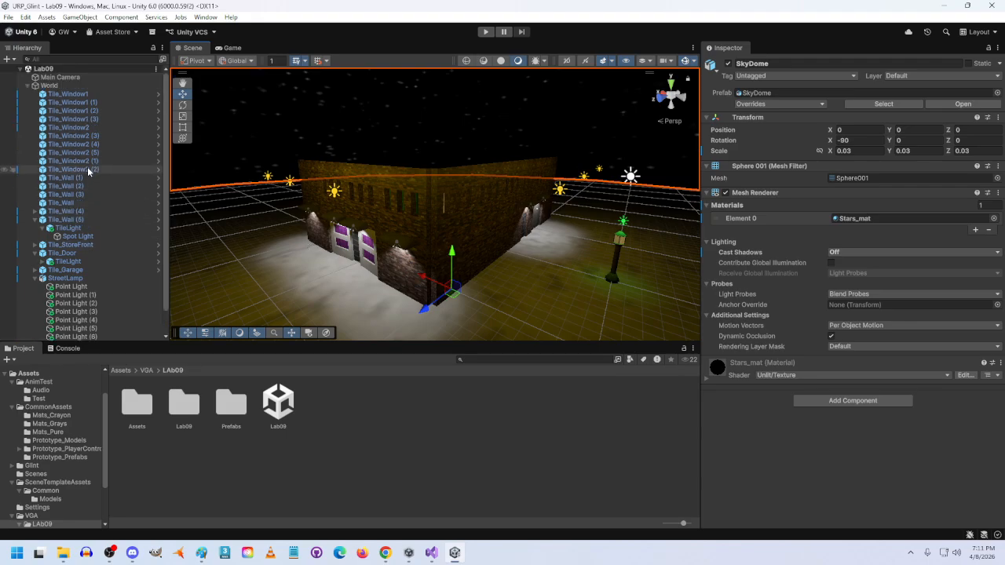
left_click(56, 78)
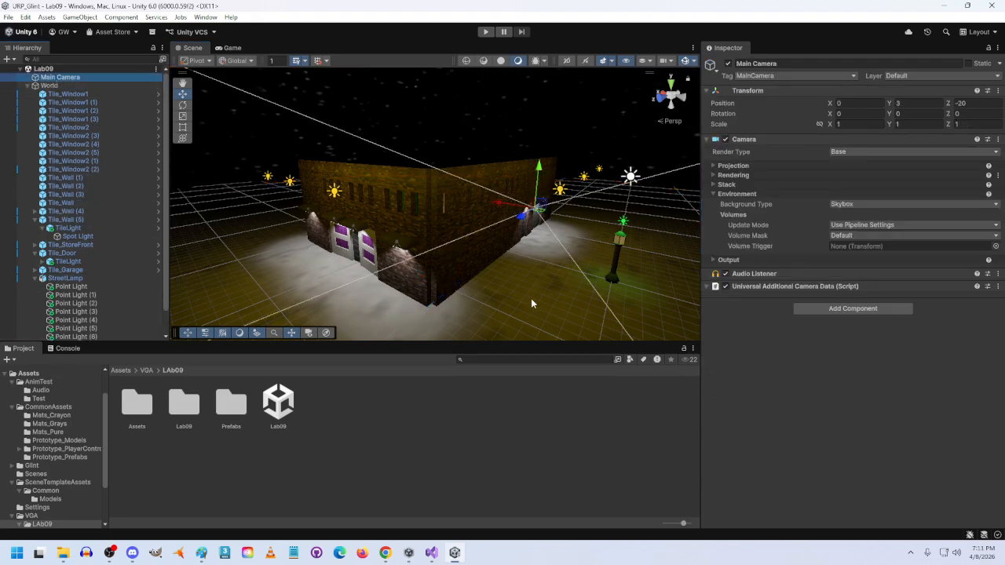
right_click(61, 80)
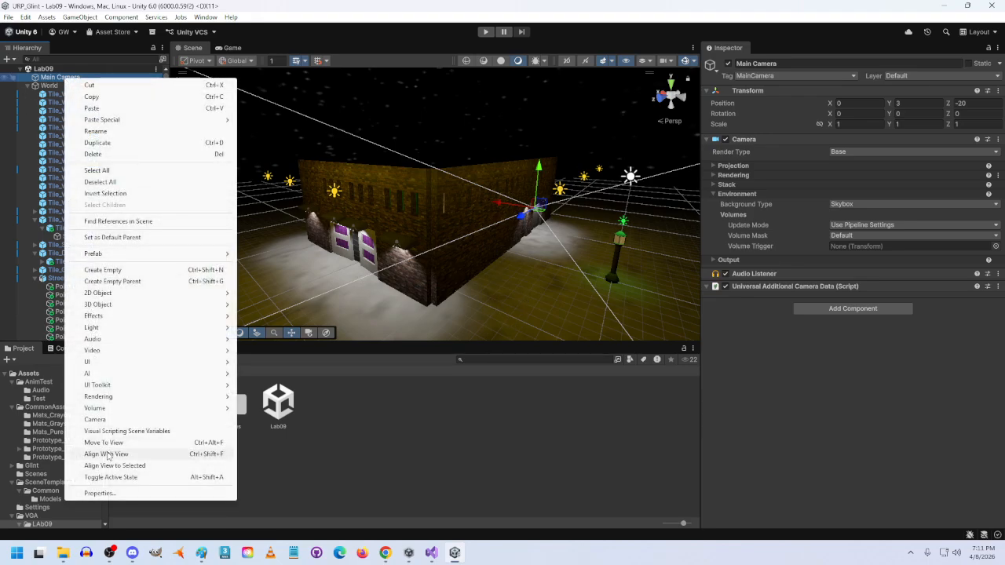
left_click(109, 455)
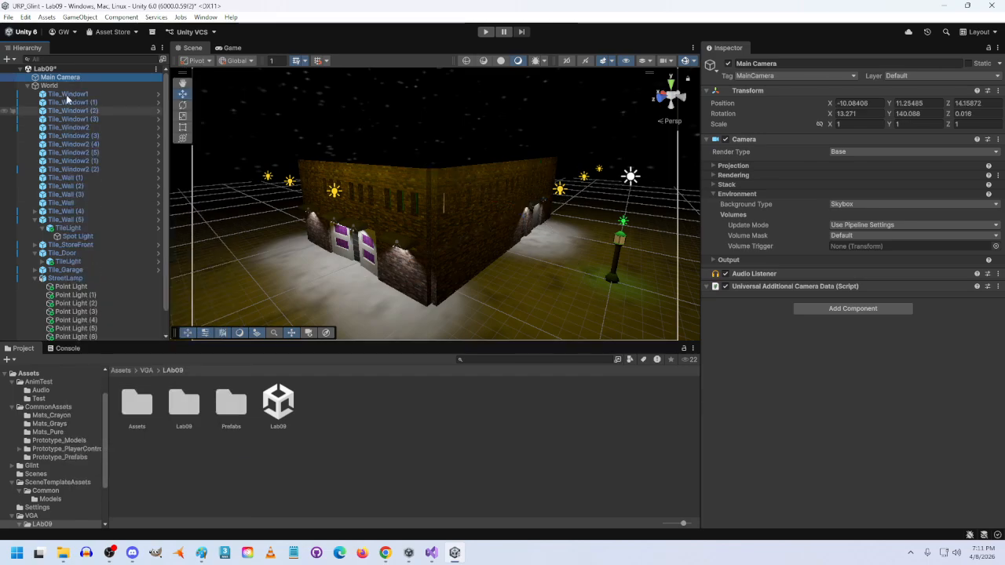
Try Move To View on the Main Camera and check the result in the Game view.
right_click(67, 80)
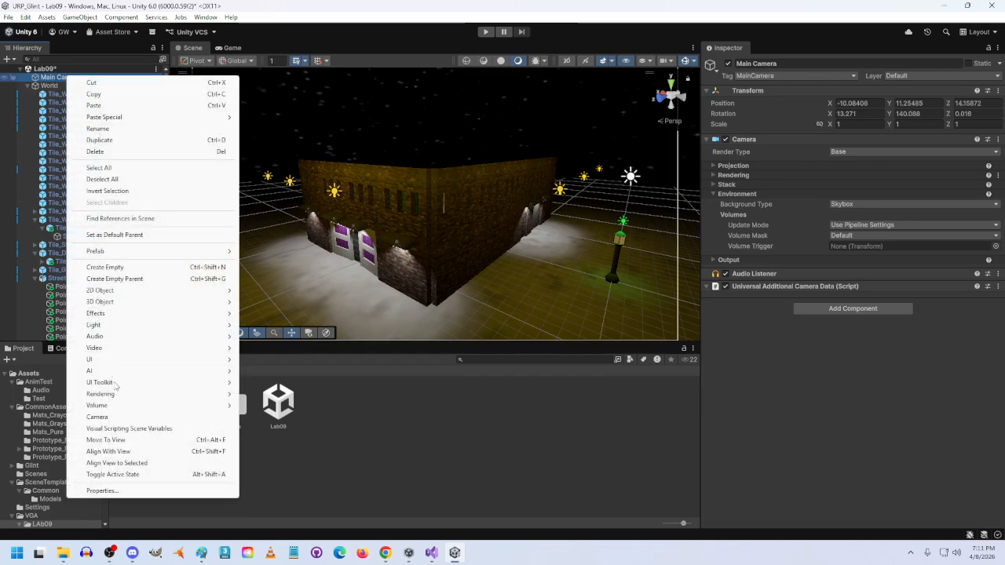
left_click(119, 442)
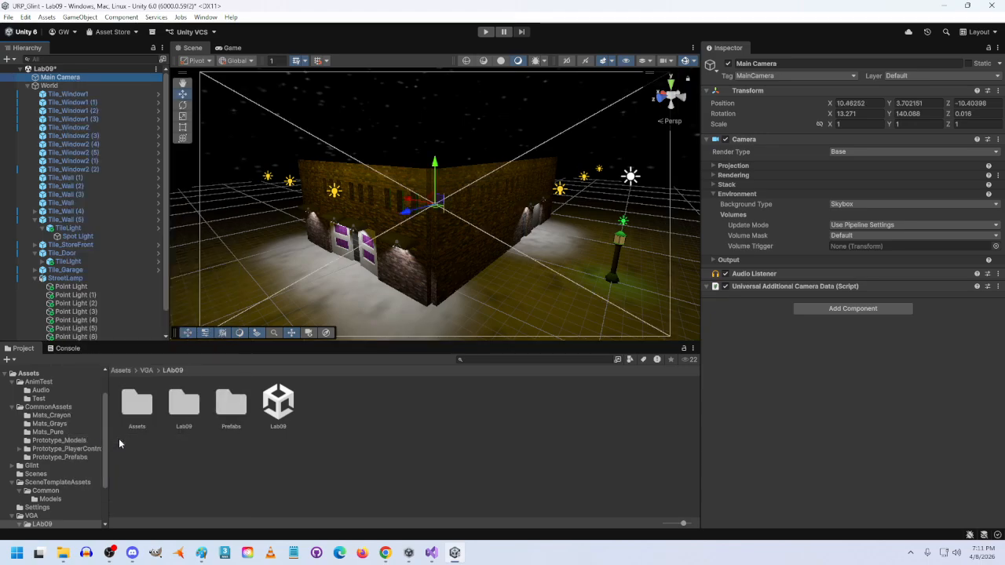
left_click(231, 49)
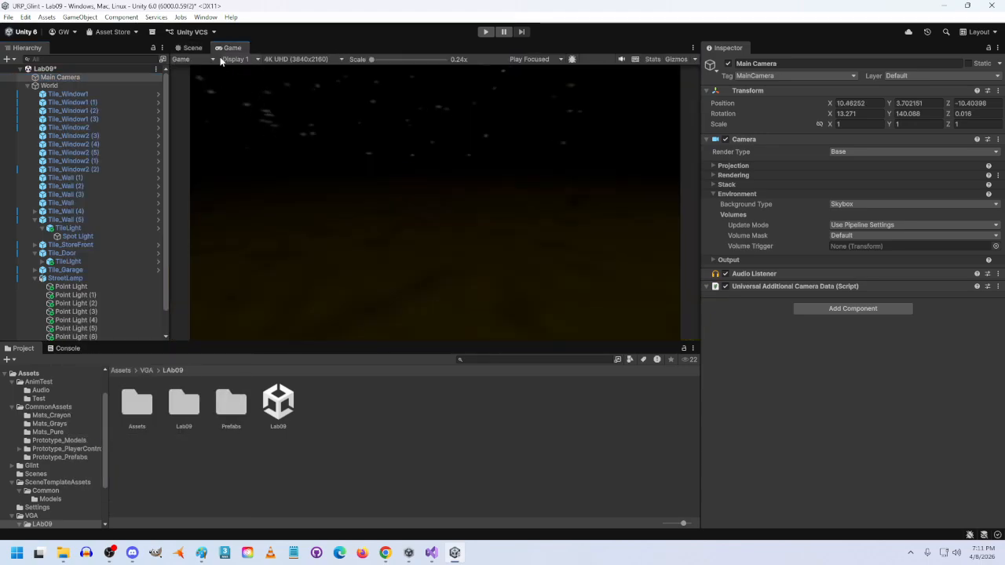
Reframe the building corner in the Scene view and apply Move To View to the Main Camera.
left_click(188, 49)
right_click_drag(419, 223, 450, 228)
key("a")
key("s")
key("w")
key("d")
key("s")
key("w")
key("s")
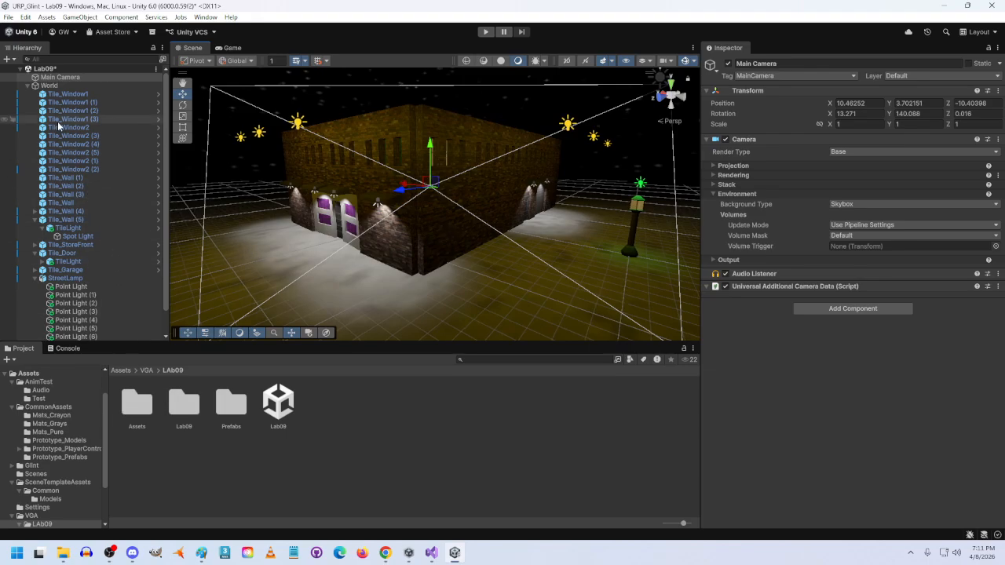
right_click(64, 77)
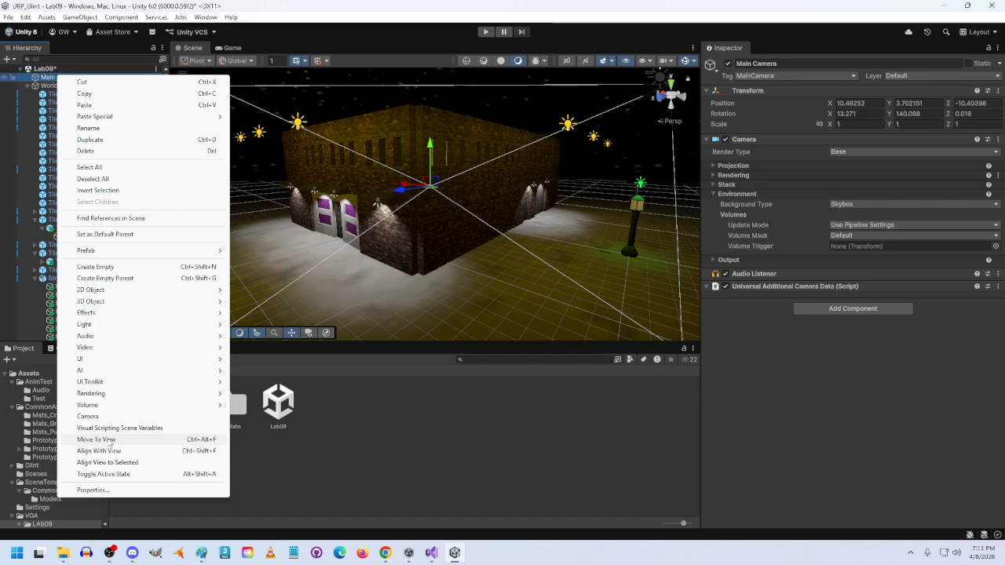
left_click(109, 441)
right_click_drag(479, 303, 457, 318)
right_click(76, 77)
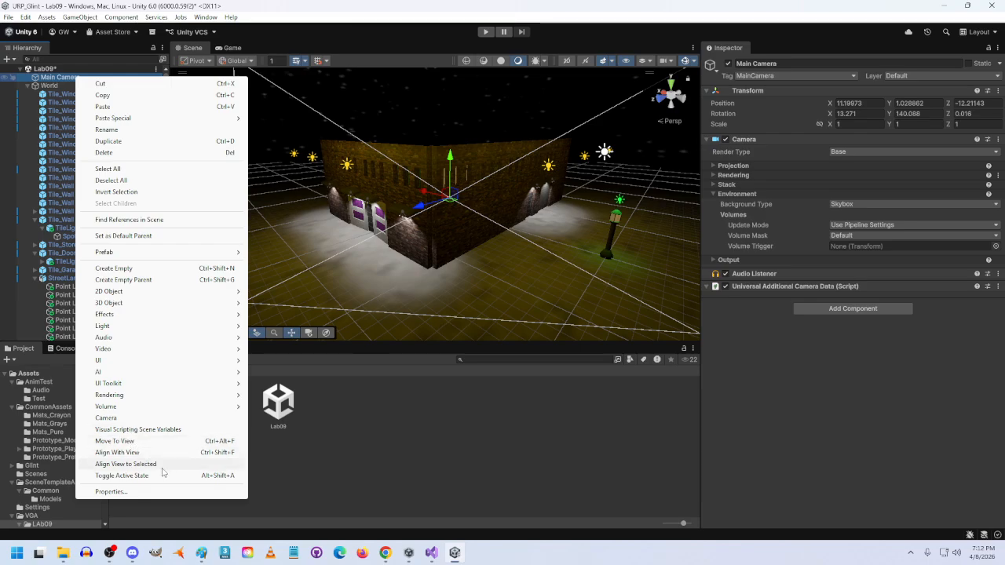
left_click(440, 317)
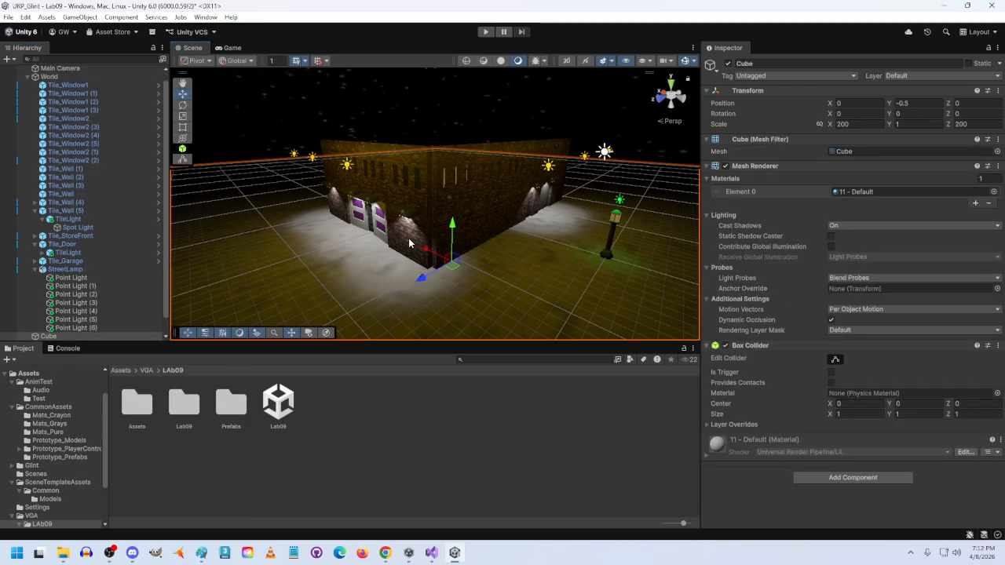
left_click(56, 69)
right_click(55, 71)
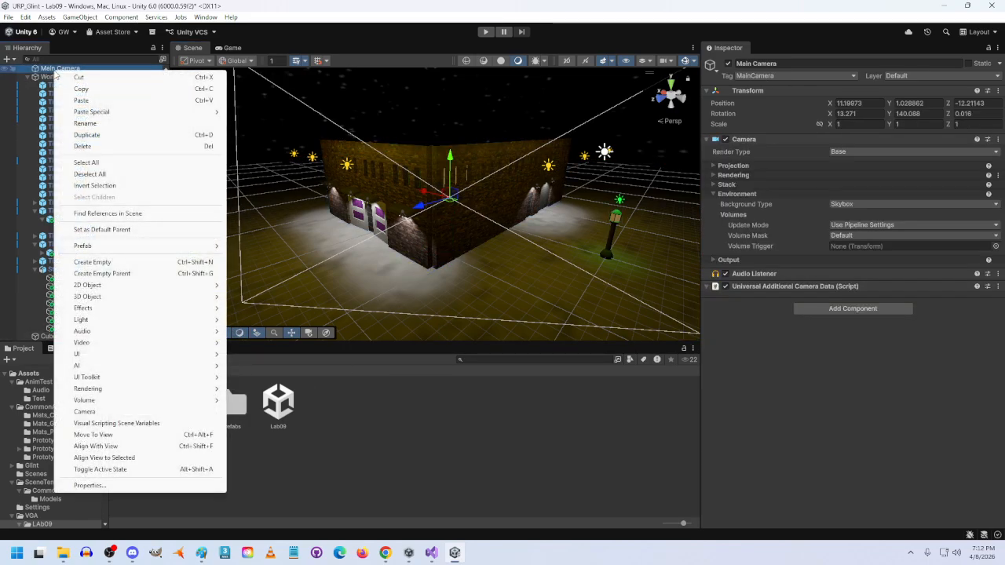
left_click(481, 193)
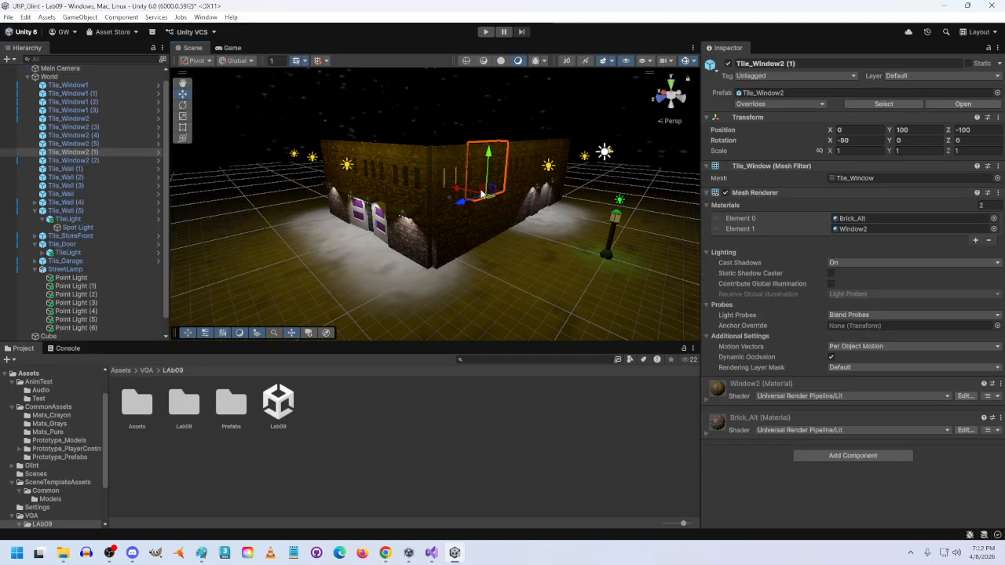
left_click(441, 206)
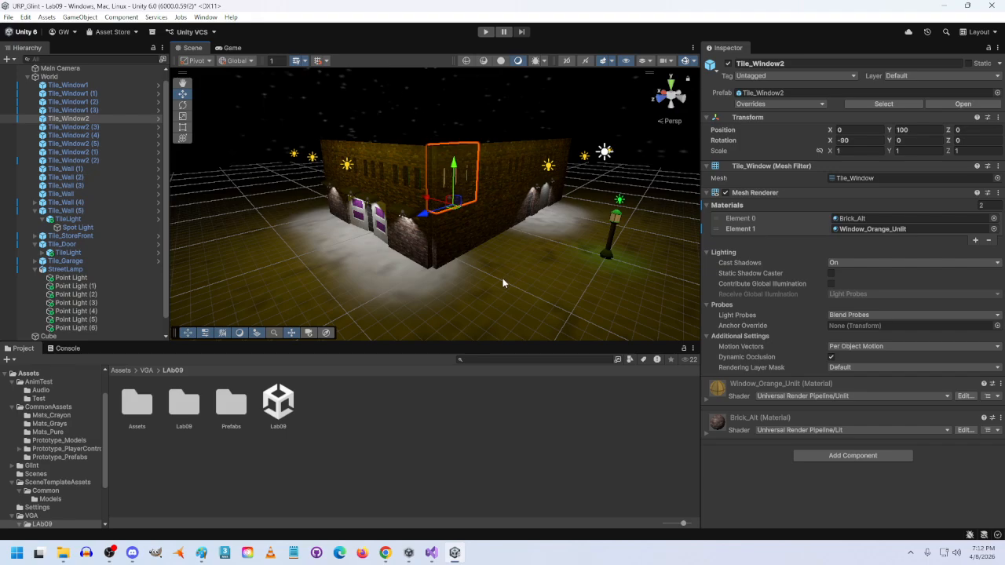
Move the Main Camera to X -9.17, Y 7.27, Z 6.87 in the Scene view and check its framing in the Game view.
left_click(59, 69)
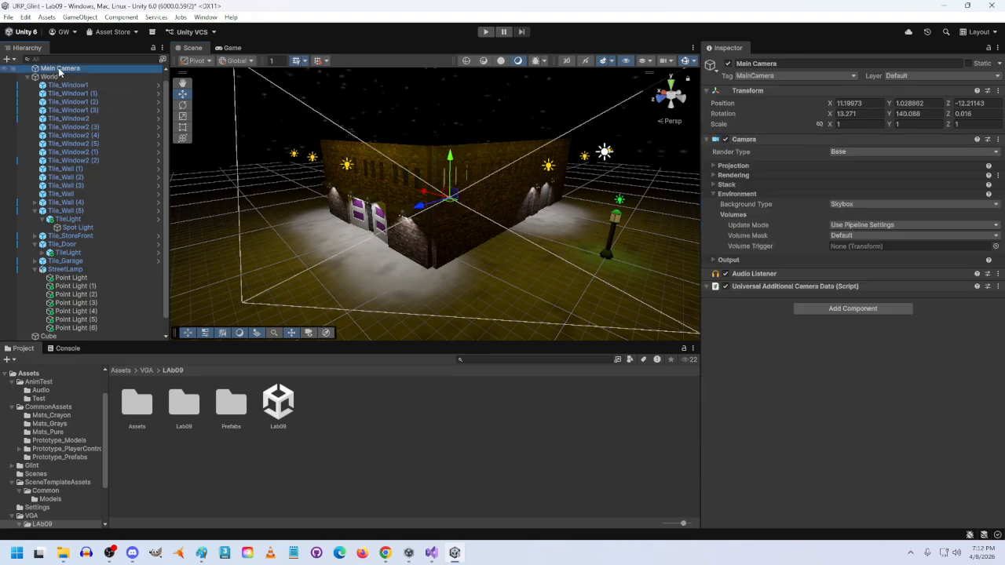
right_click(60, 70)
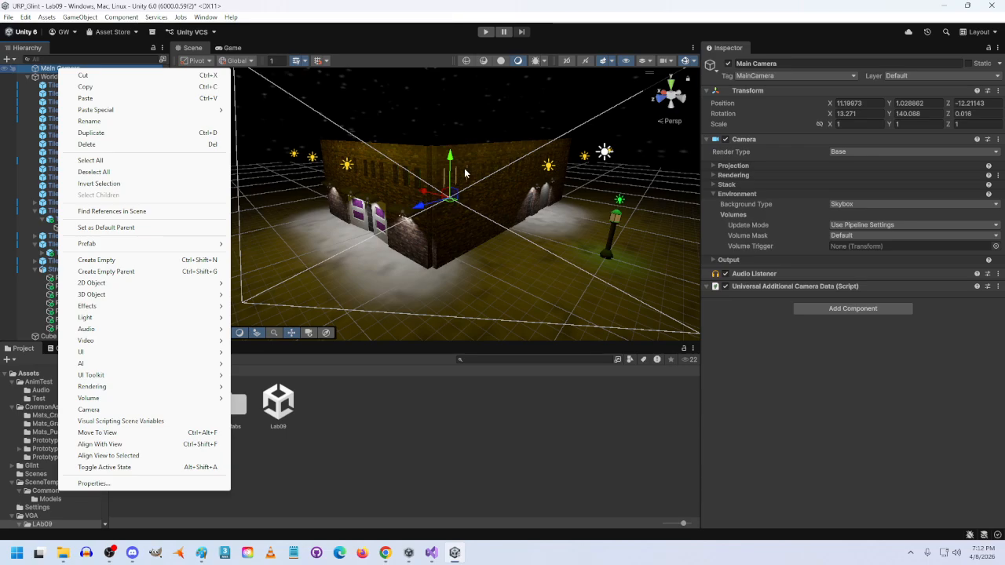
right_click_drag(420, 171, 409, 243)
key("w")
key("d")
key("s")
left_click_drag(236, 164, 363, 335)
right_click_drag(363, 335, 388, 284)
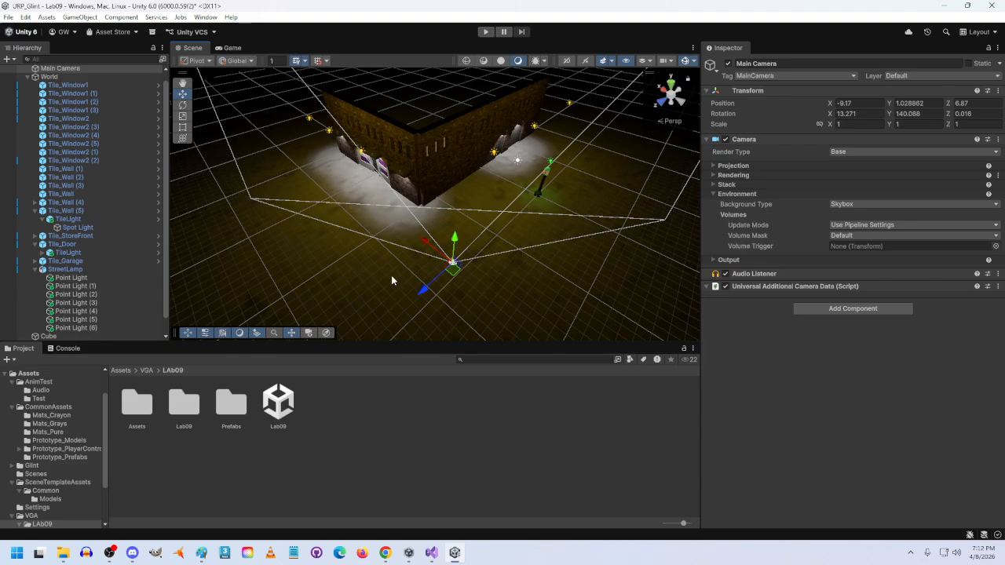
left_click_drag(451, 248, 453, 227)
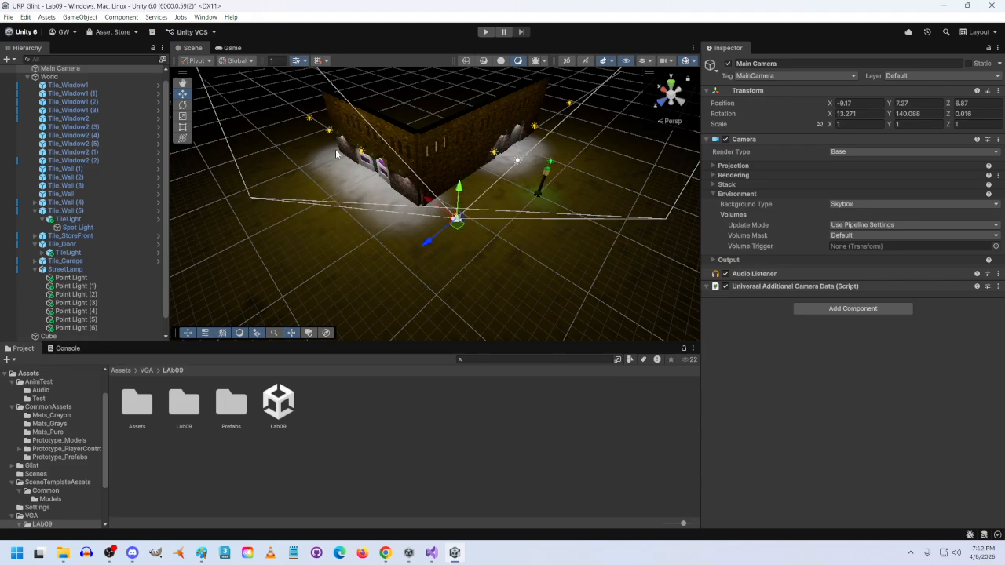
left_click(229, 48)
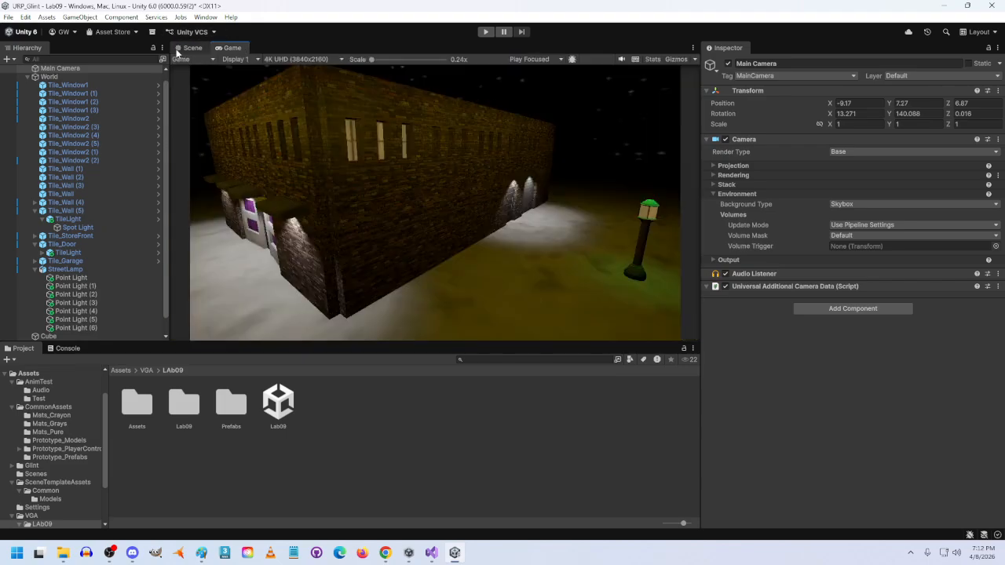
Return to the Scene view and shift the Main Camera to X -10.19, Z 11.93.
left_click(188, 48)
left_click_drag(427, 242, 381, 280)
left_click_drag(389, 235, 399, 245)
Frame the building corner in the Scene view and align the Main Camera with that view.
right_click_drag(399, 246, 443, 206)
key("w")
key("s")
key("w")
key("s")
right_click(77, 70)
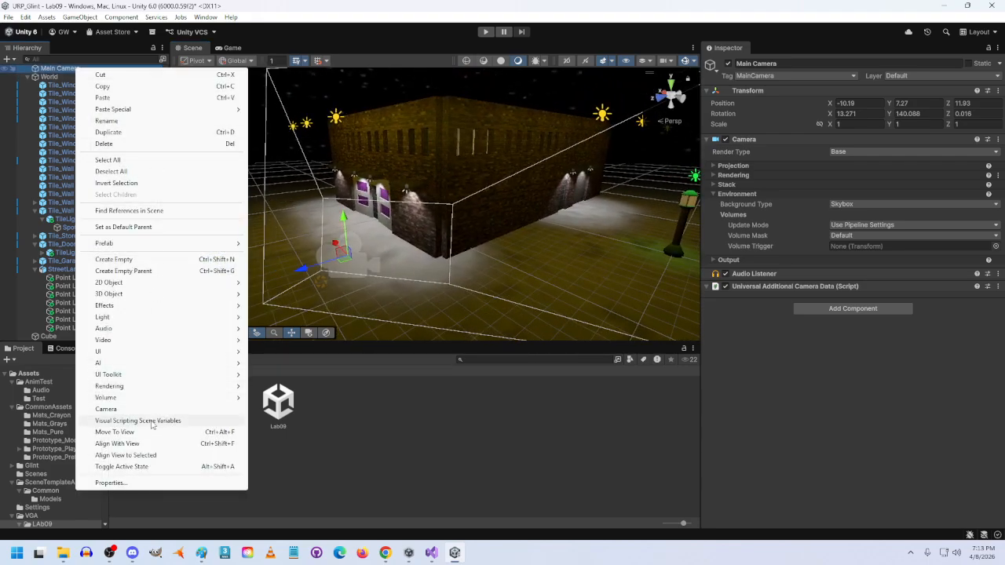
left_click(139, 443)
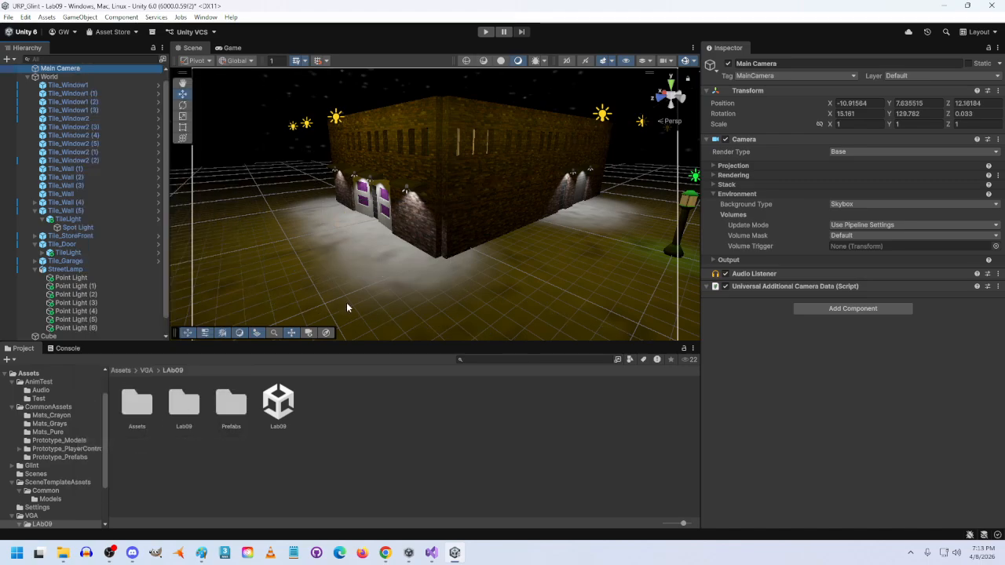
Snap the Main Camera to its grid position at -11, 8, 12 and check it in the Game and Scene views.
right_click(433, 219)
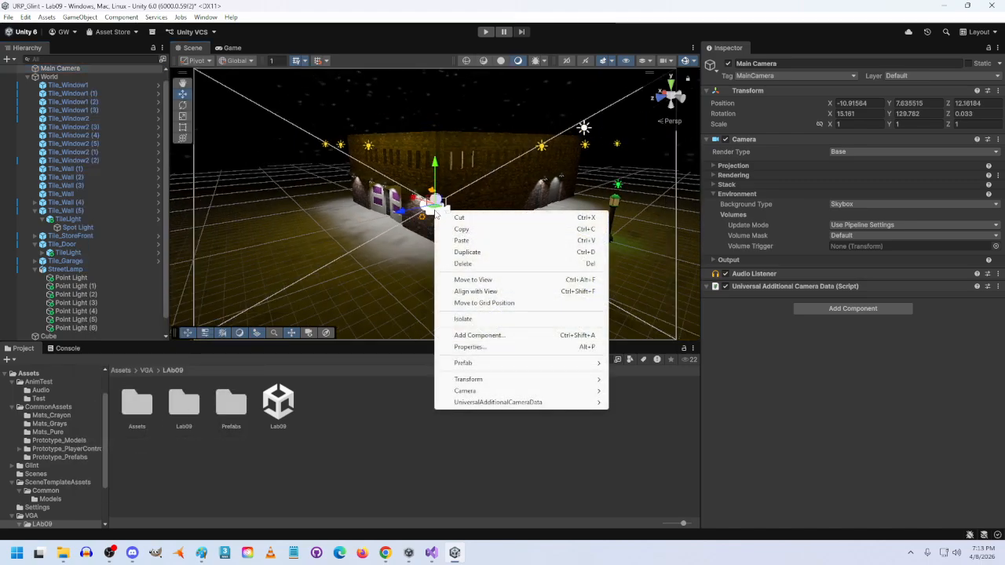
left_click(485, 303)
left_click_drag(460, 280, 474, 241, "alt")
key("a")
right_click_drag(475, 240, 240, 117)
left_click(231, 48)
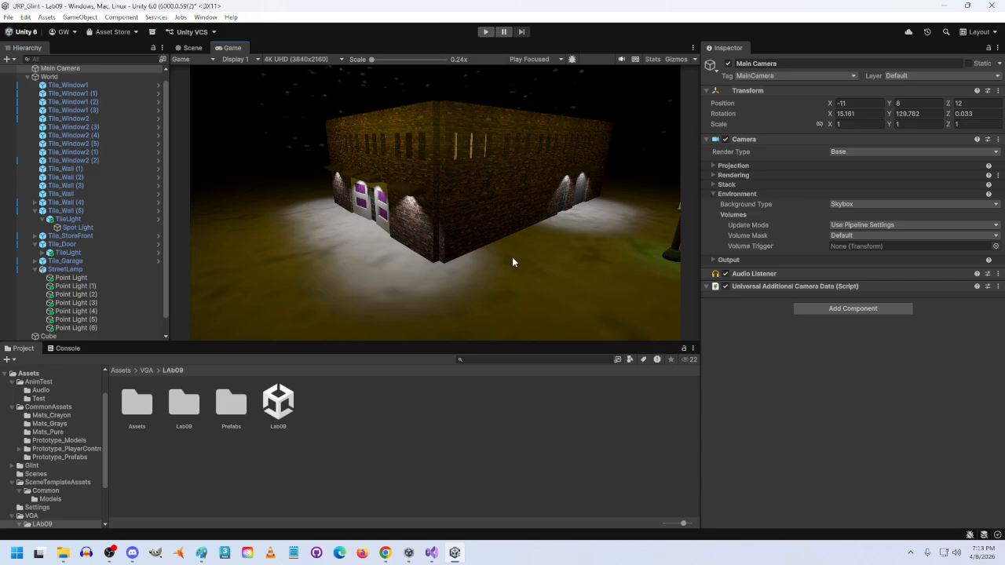
left_click(193, 48)
right_click_drag(335, 192, 247, 224)
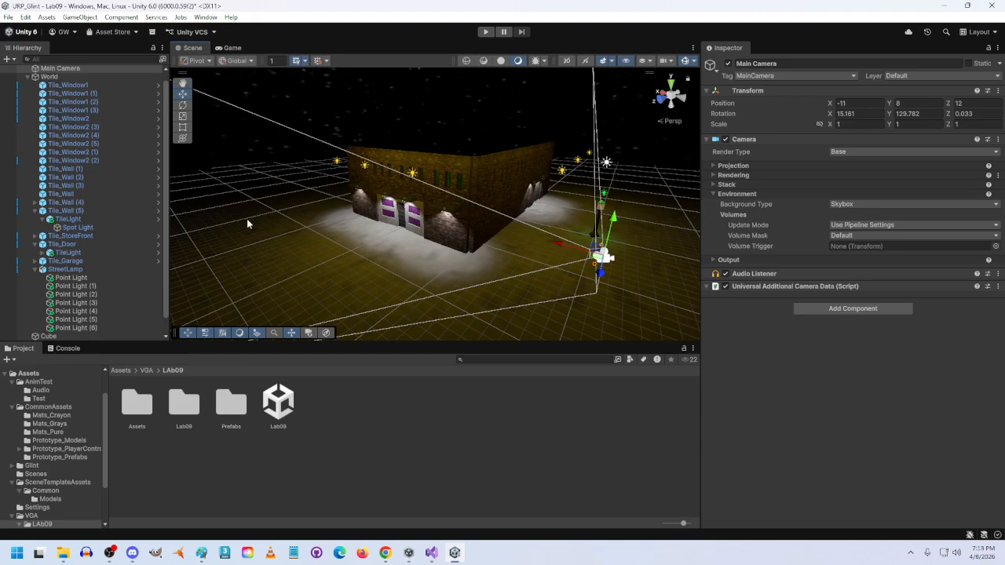